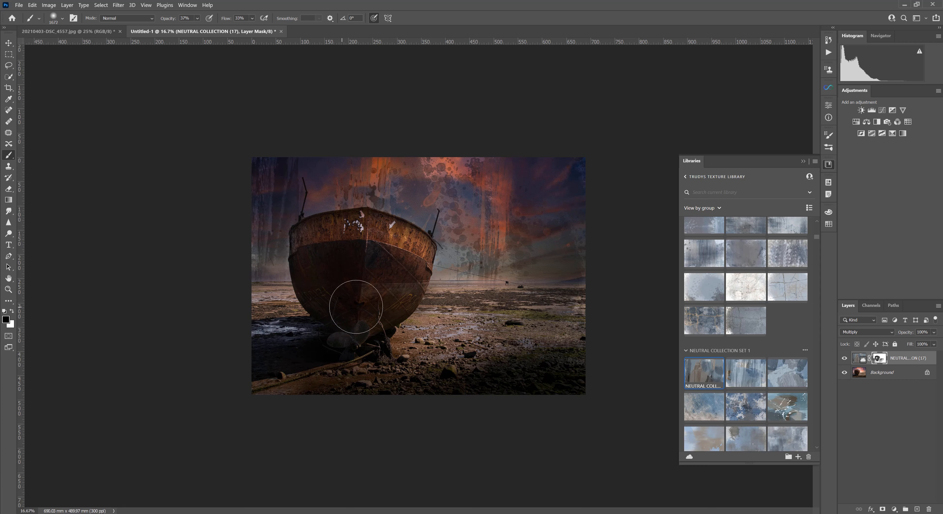
Paint black on the NEUTRAL COLLECTION (17) layer mask to clear the texture from the boat's hull and the horizon.
mouse_move(330, 308)
mouse_down()
mouse_move(408, 293)
mouse_move(382, 294)
mouse_move(374, 260)
mouse_up()
mouse_move(313, 273)
mouse_down()
mouse_move(360, 305)
mouse_move(273, 267)
mouse_move(369, 301)
mouse_move(213, 285)
mouse_move(589, 287)
mouse_up()
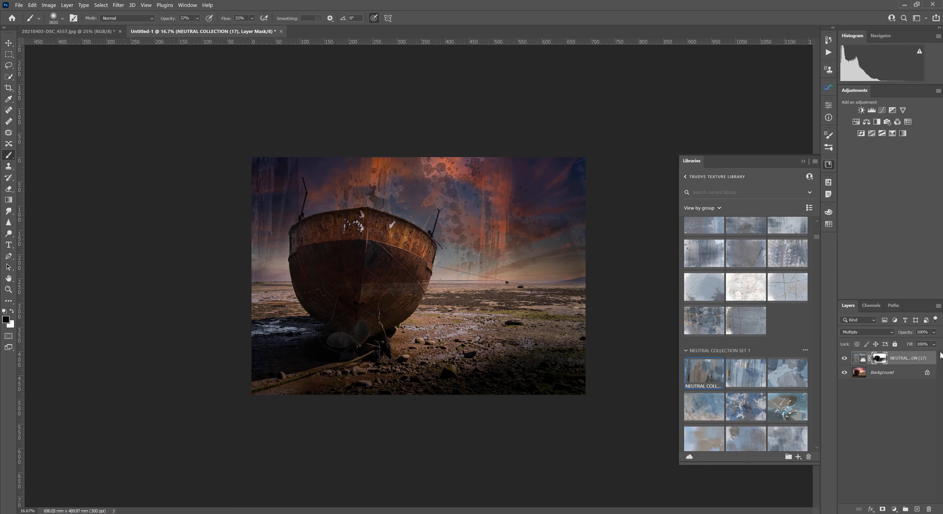
double_click(859, 358)
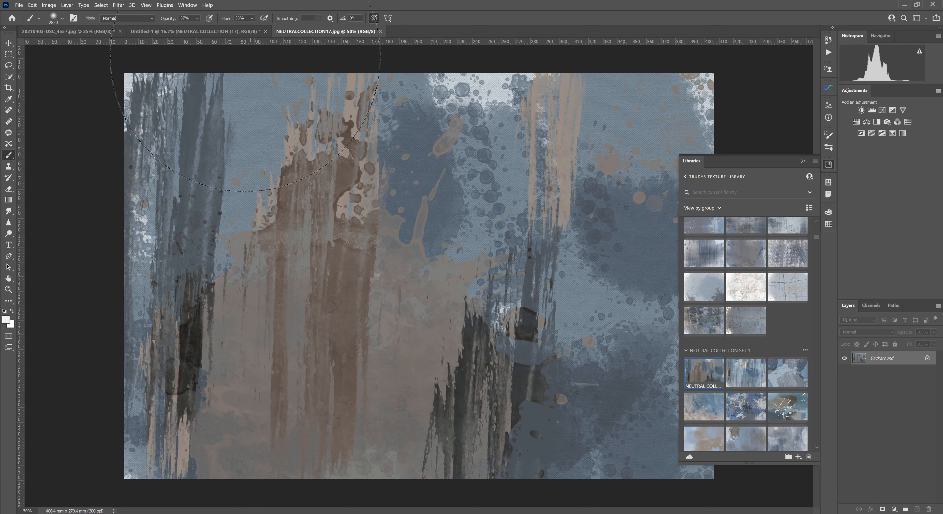
key(ctrl+a)
click(238, 32)
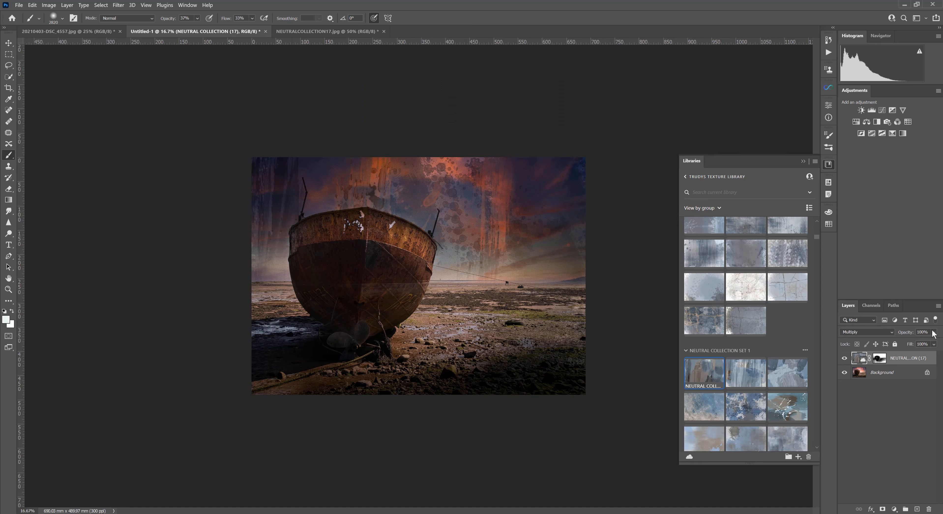
Reduce the NEUTRAL COLLECTION (17) layer's fill to 70% and compare the image with the texture hidden and shown.
click(934, 344)
drag(932, 354, 930, 356)
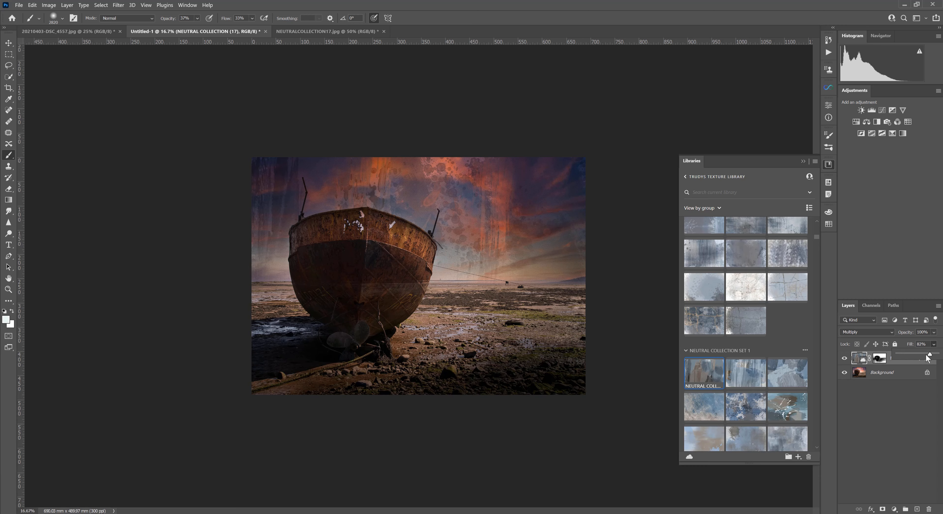
drag(927, 356, 926, 356)
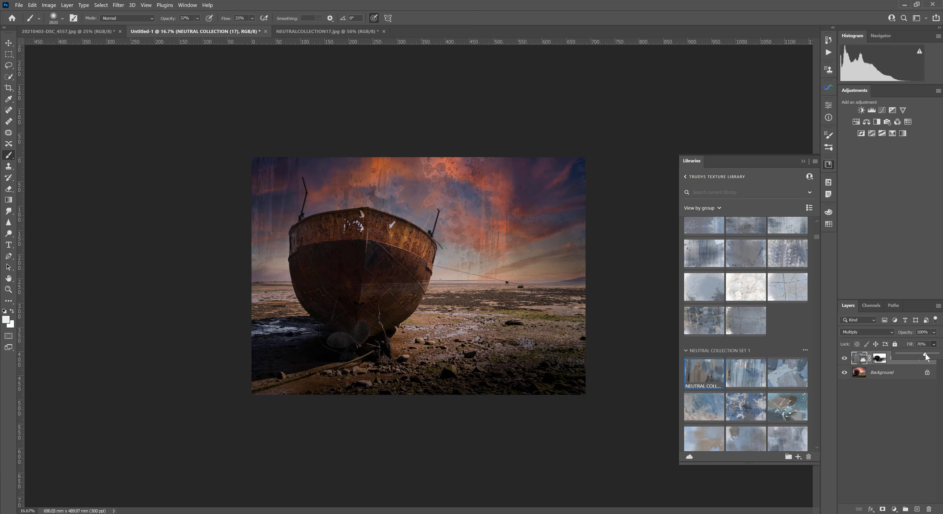
click(845, 358)
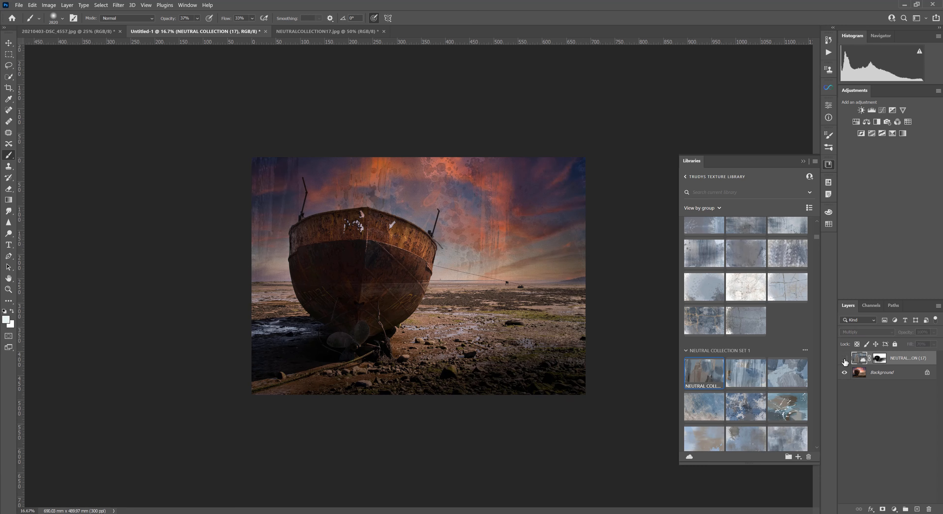
click(845, 358)
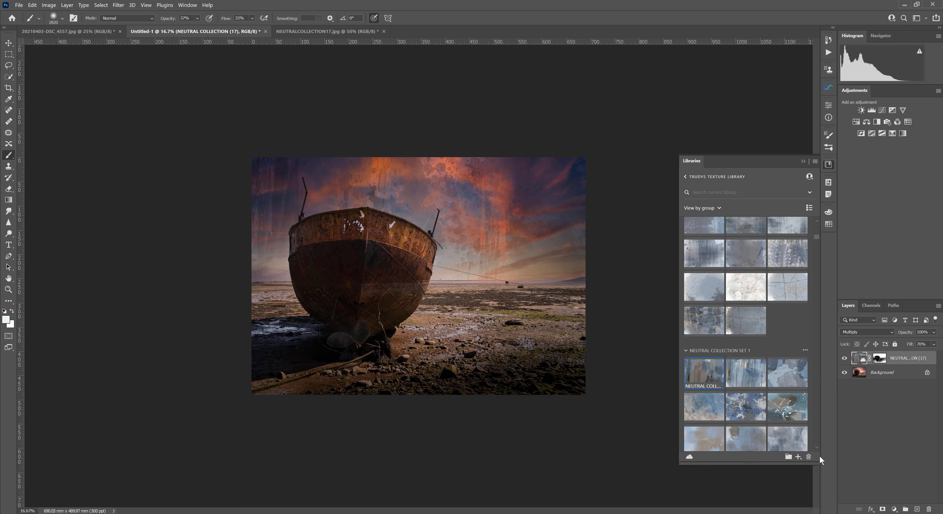
Place the NEUTRAL COLLECTION (9) texture from the library over the image, enlarged to about 185% to cover the canvas.
scroll(817, 445, down, 5)
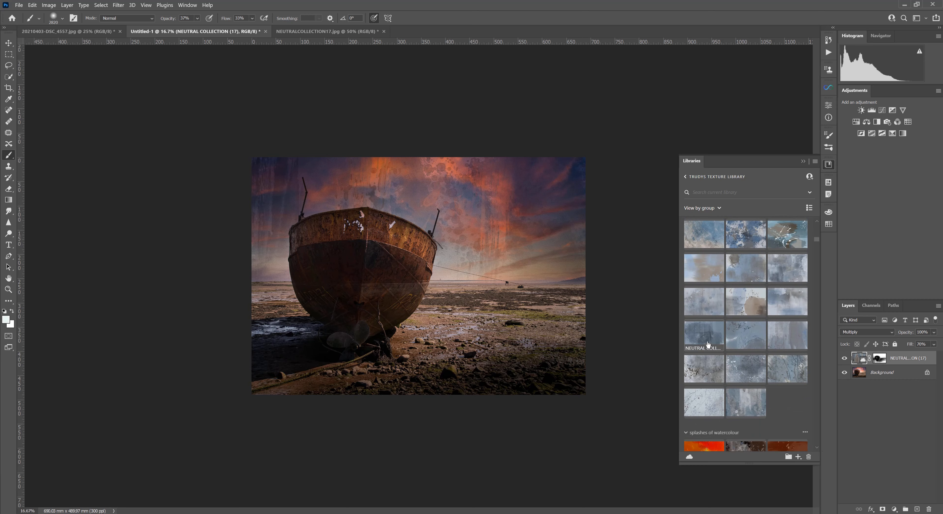
drag(707, 340, 479, 317)
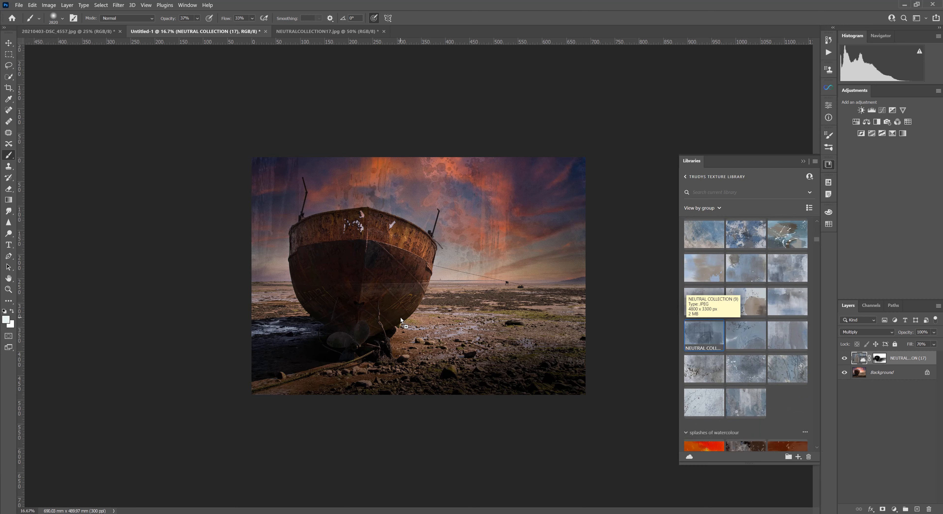
drag(401, 317, 401, 317)
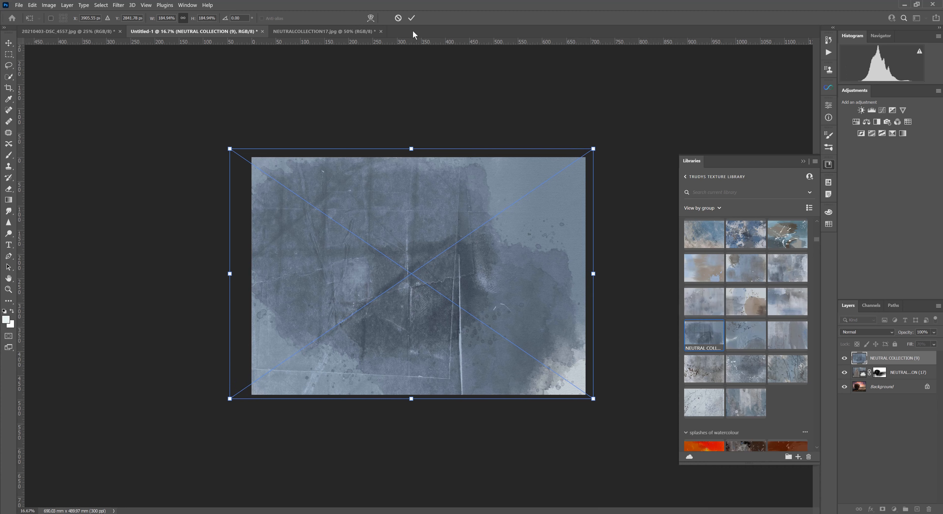
click(412, 18)
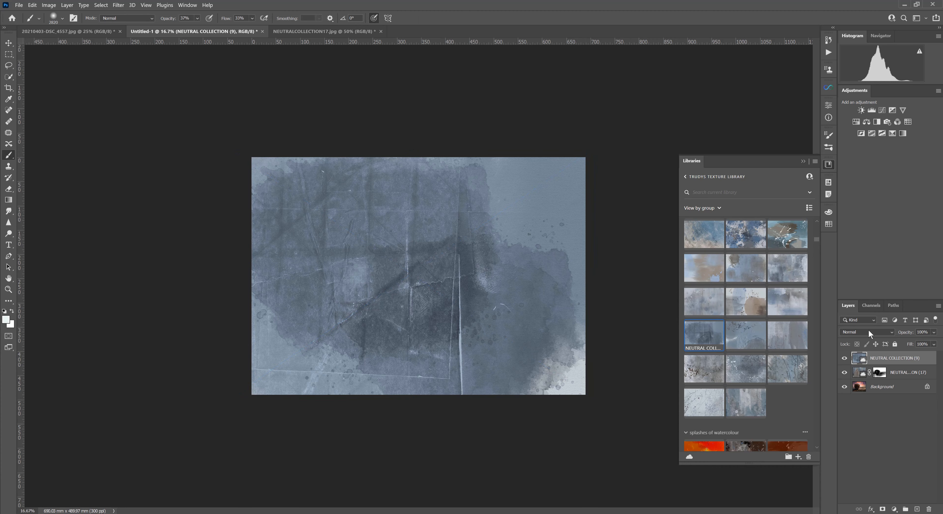
Set the NEUTRAL COLLECTION (9) layer's blend mode to Darker Color and add a layer mask to it.
click(859, 331)
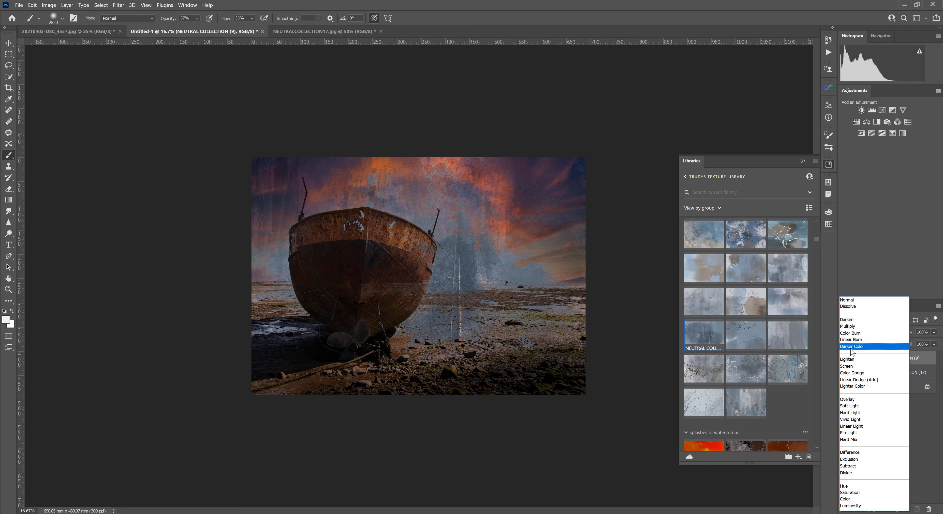
click(852, 348)
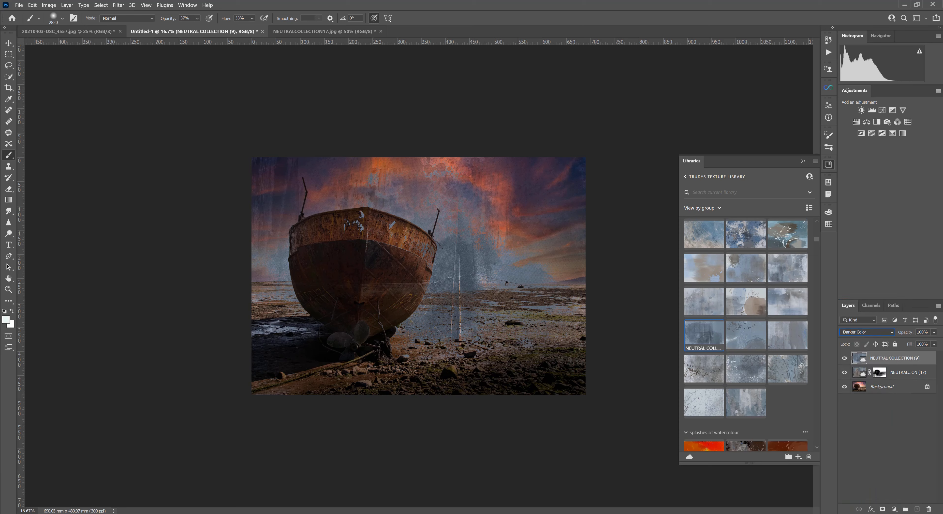
click(883, 508)
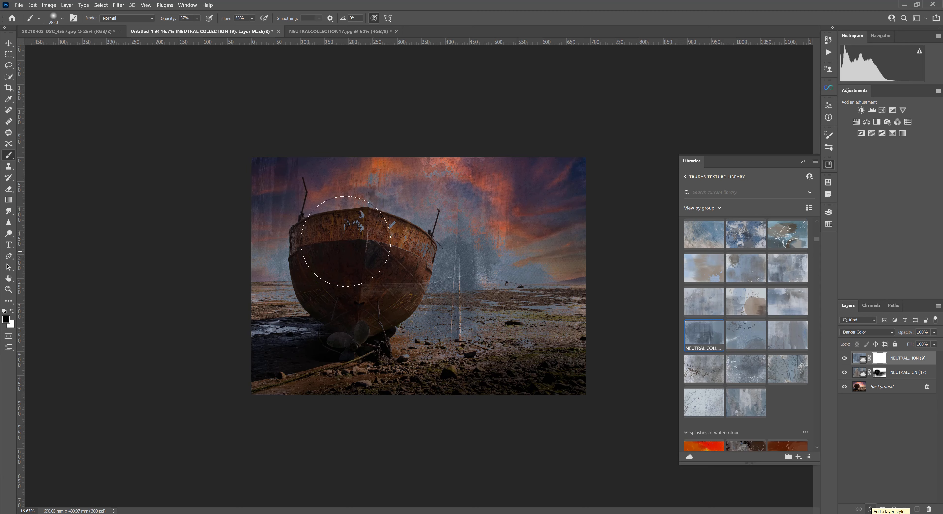
Paint black on the NEUTRAL COLLECTION (9) mask with a large soft brush over the hull and just beside the boat.
drag(341, 266, 314, 263)
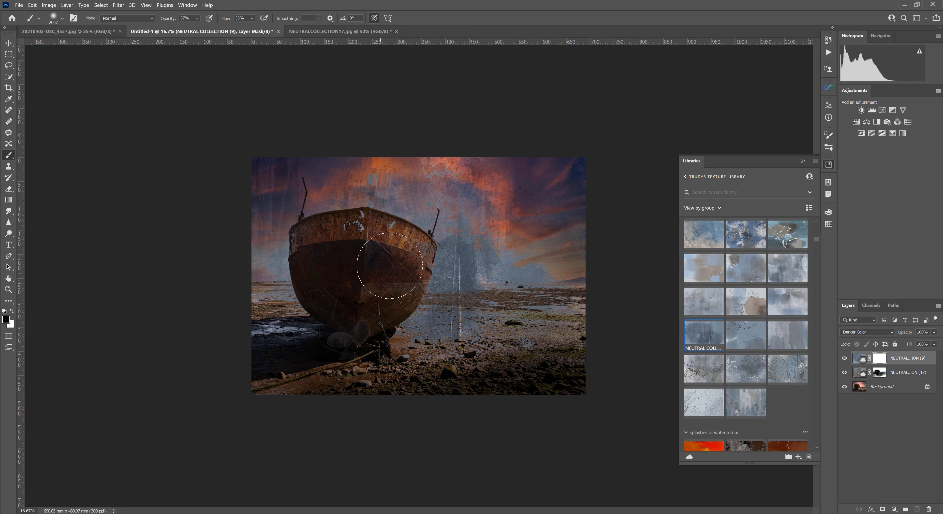
drag(389, 256, 334, 248)
mouse_move(376, 248)
mouse_down()
mouse_move(329, 247)
mouse_move(347, 295)
mouse_move(359, 282)
mouse_move(367, 292)
mouse_move(384, 284)
mouse_move(400, 262)
mouse_move(321, 252)
mouse_move(339, 288)
mouse_move(363, 304)
mouse_move(368, 267)
mouse_up()
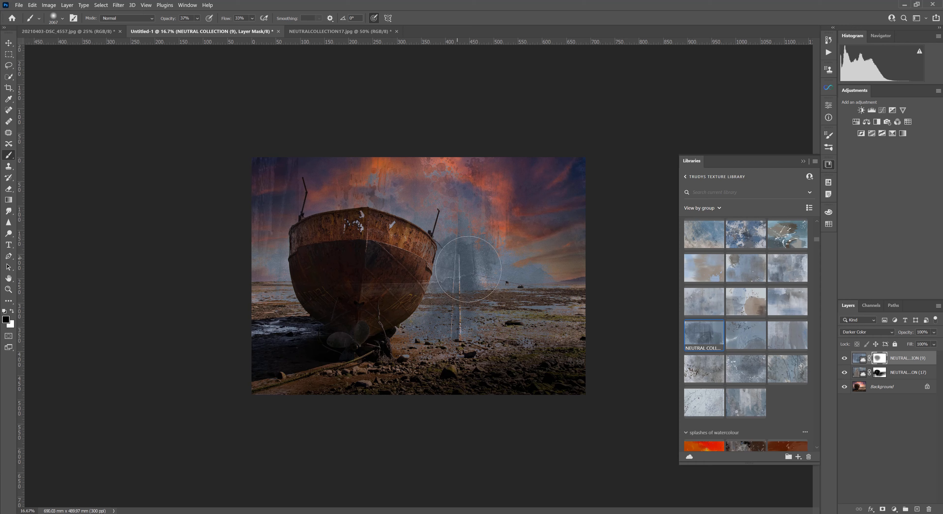
mouse_move(443, 237)
mouse_down()
mouse_move(419, 219)
mouse_move(447, 229)
mouse_move(507, 275)
mouse_up()
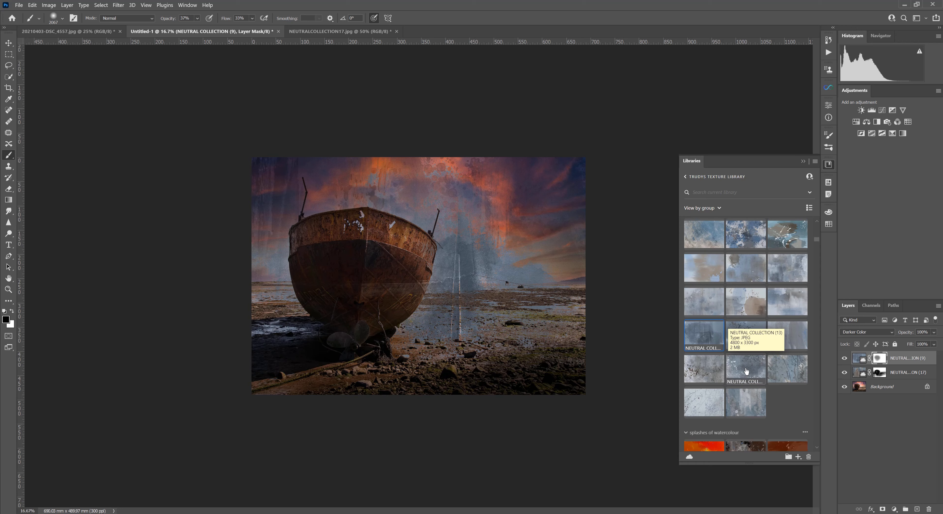
Place the NEUTRAL COLLECTION (13) texture over the image, scaled and positioned to cover the whole canvas.
drag(746, 371, 393, 274)
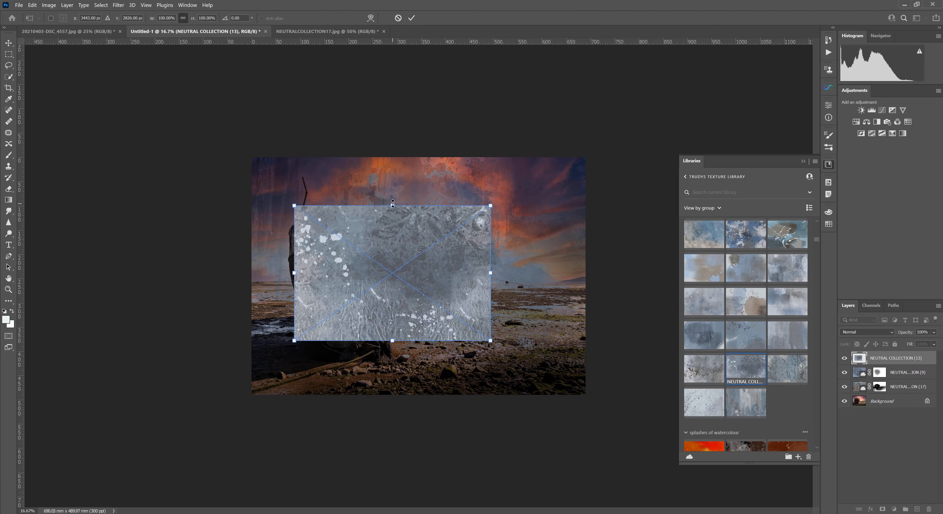
drag(393, 204, 393, 148)
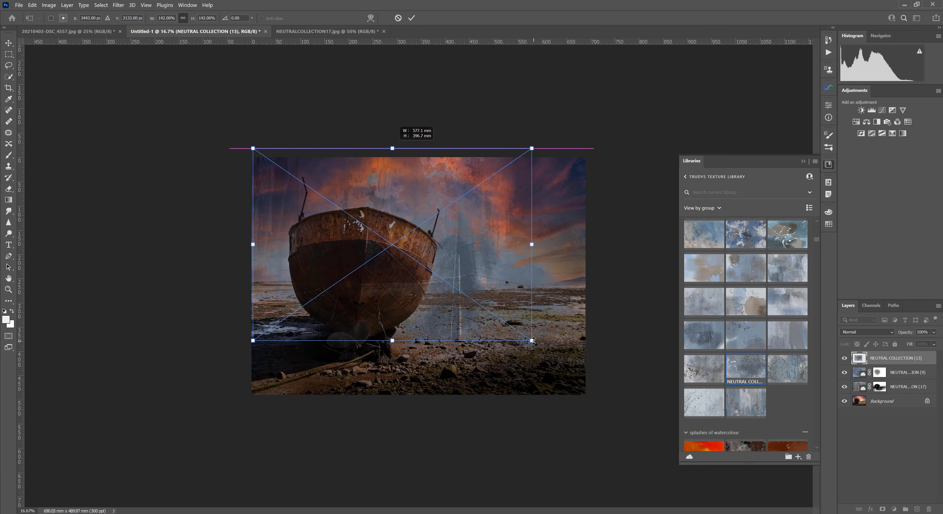
drag(533, 340, 608, 430)
drag(530, 374, 521, 374)
click(413, 18)
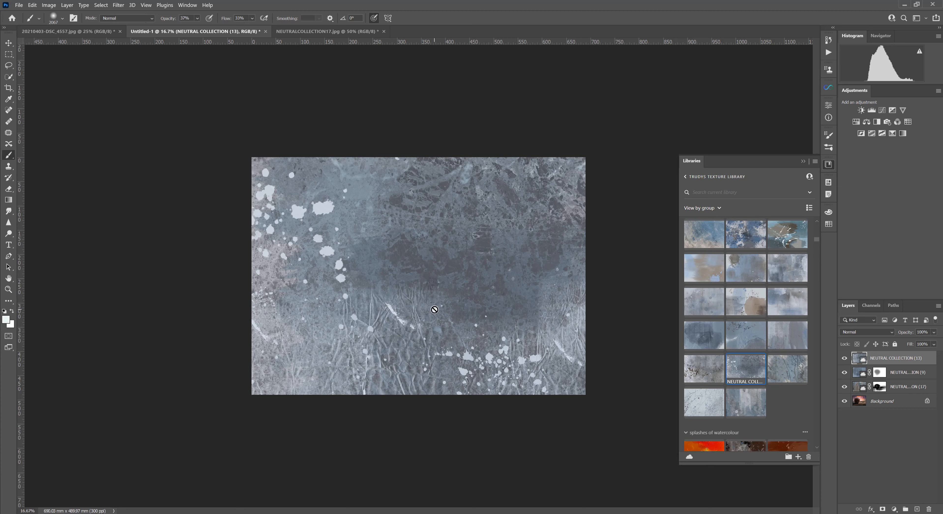
Try blend modes such as Linear Light on the NEUTRAL COLLECTION (13) layer, and delete that layer.
click(865, 332)
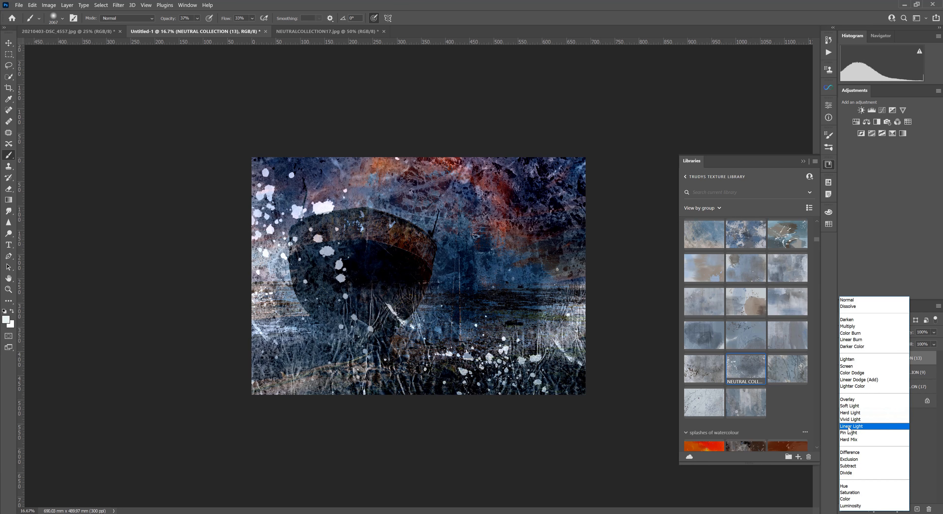
click(766, 496)
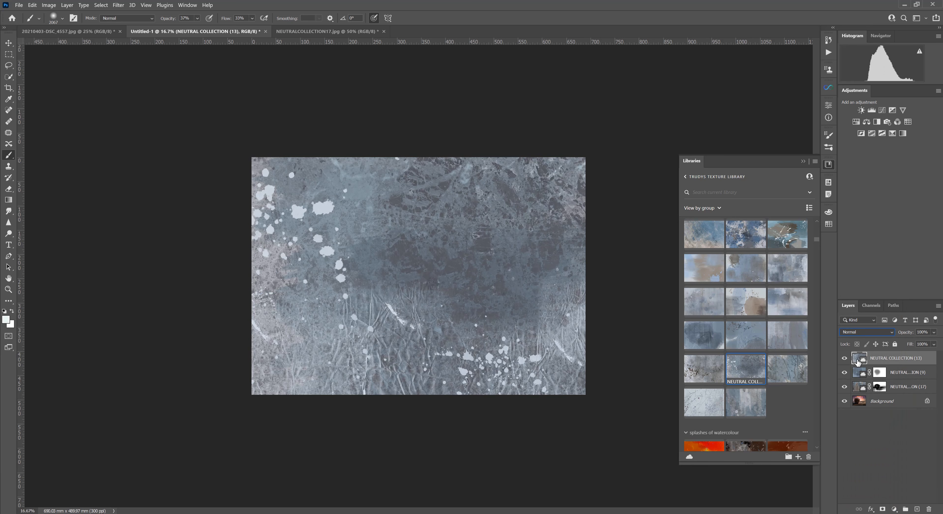
drag(859, 360, 930, 508)
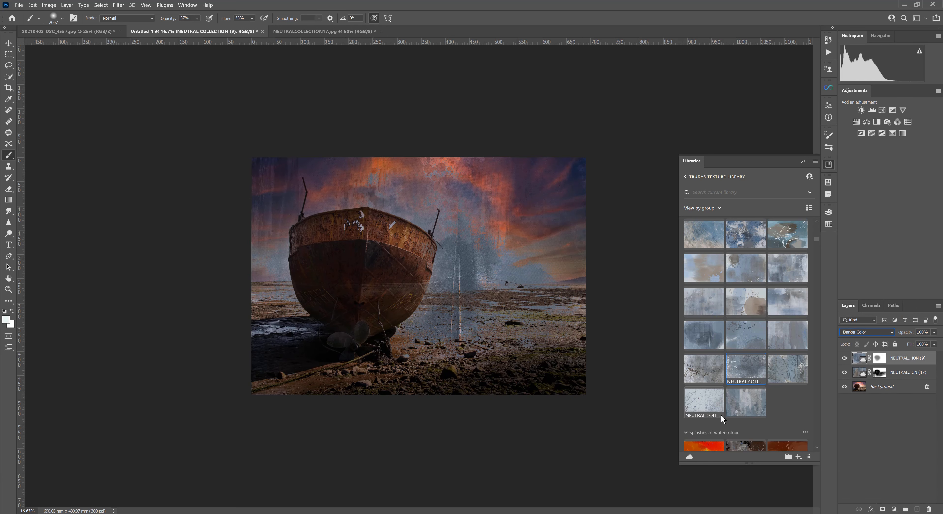
Place the Splashes set 2 (6) texture from the watercolour group over the image, enlarged to about 184% to cover the canvas.
scroll(729, 368, down, 5)
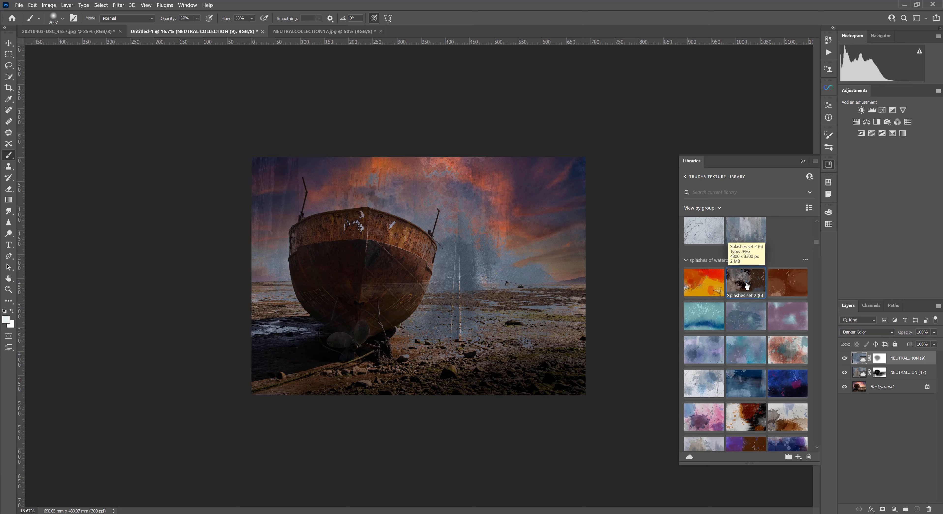
drag(399, 302, 398, 303)
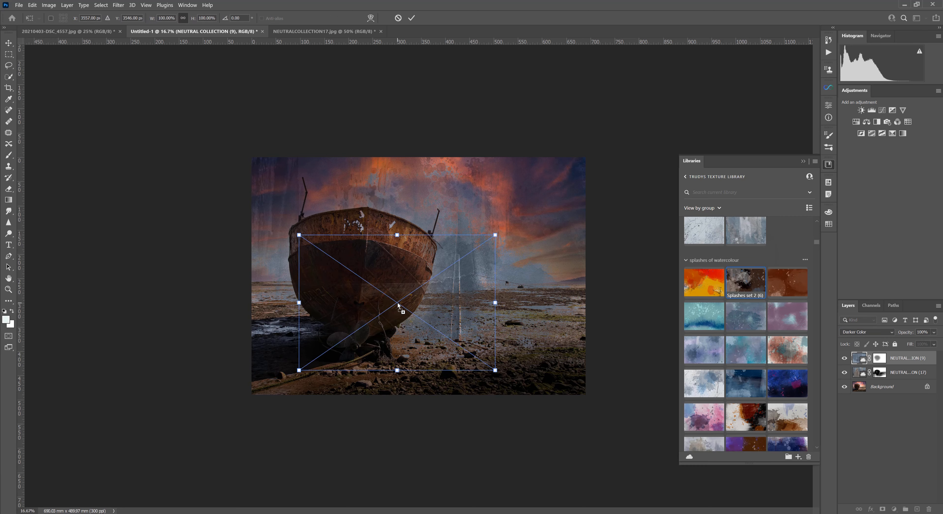
drag(399, 236, 398, 148)
drag(429, 311, 440, 313)
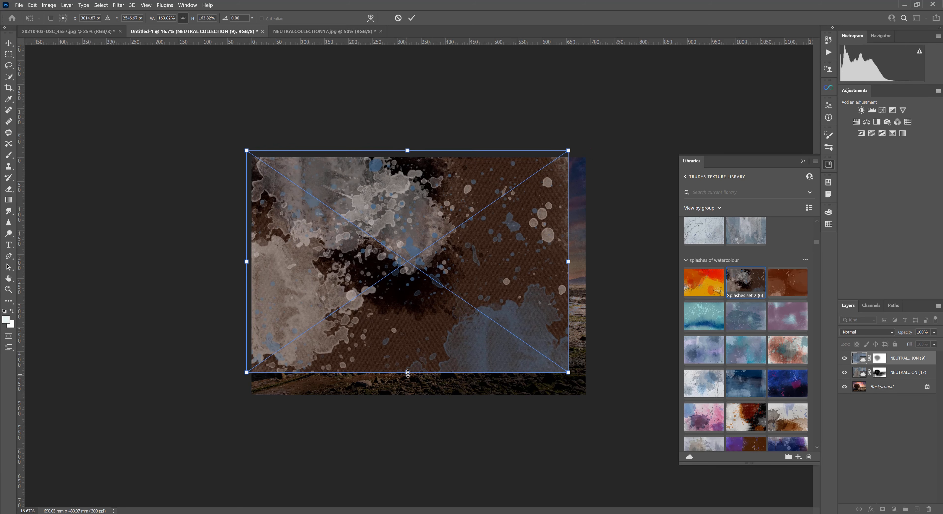
drag(406, 372, 407, 399)
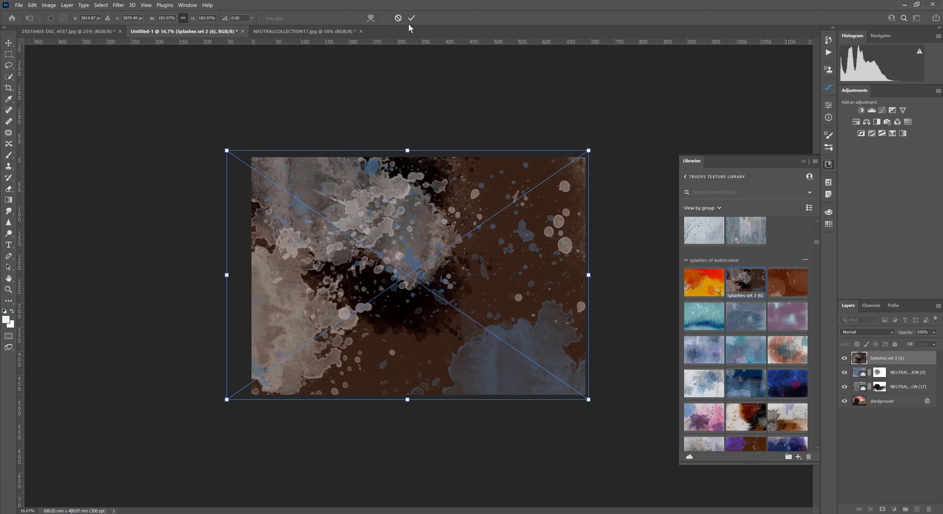
click(411, 17)
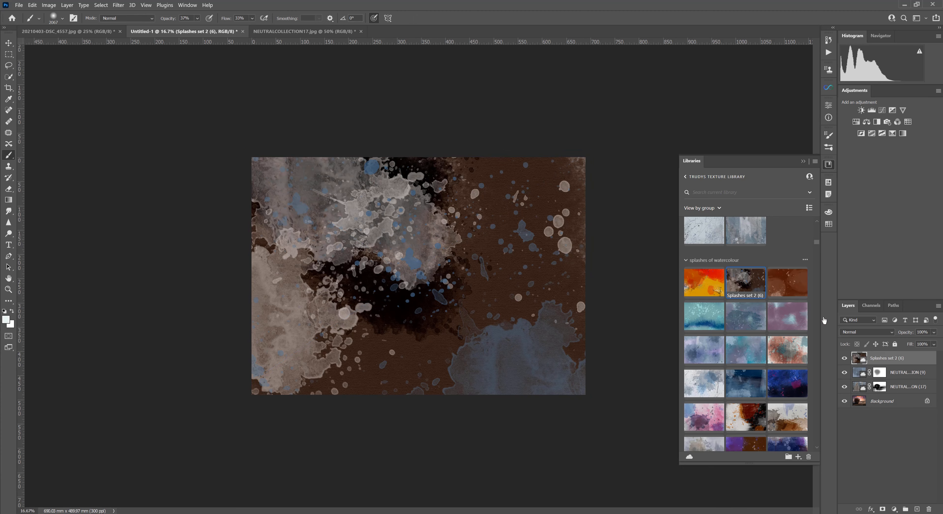
Set the Splashes set 2 (6) layer's blend mode to Difference and add a layer mask to it.
click(864, 332)
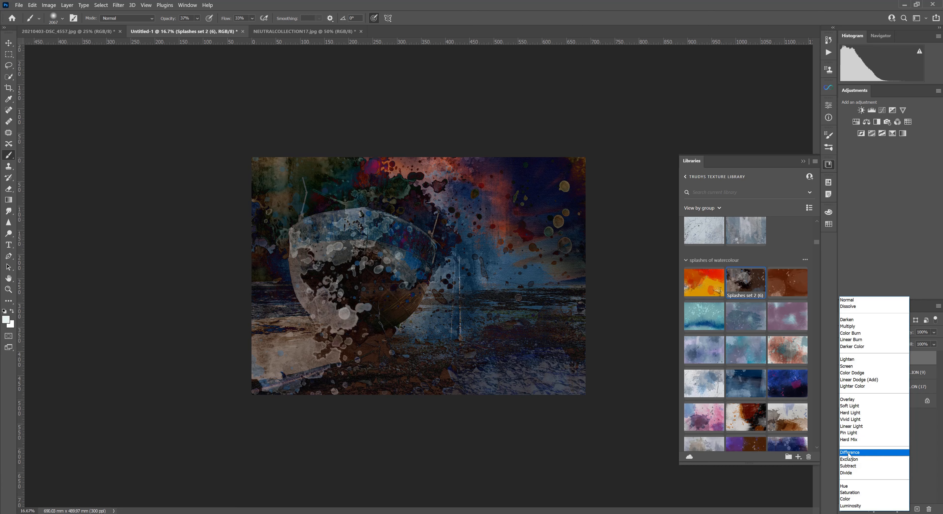
click(850, 453)
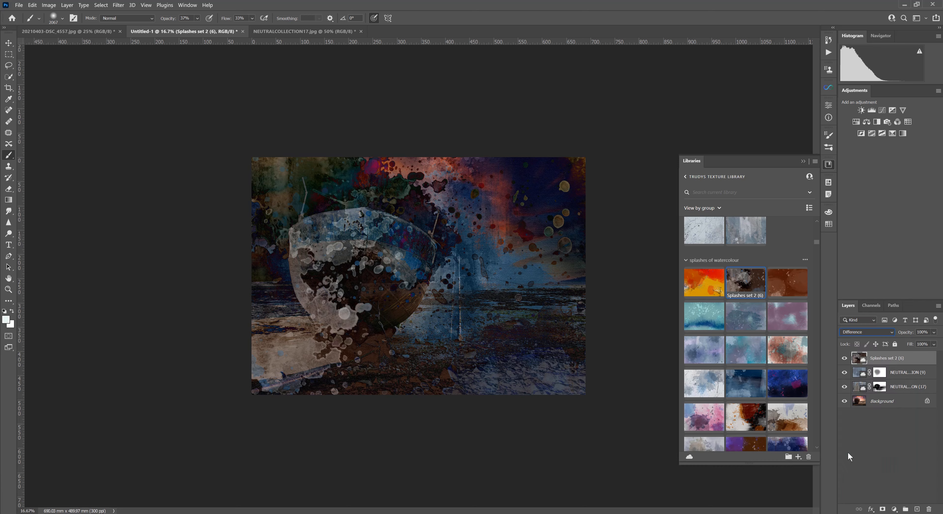
click(883, 509)
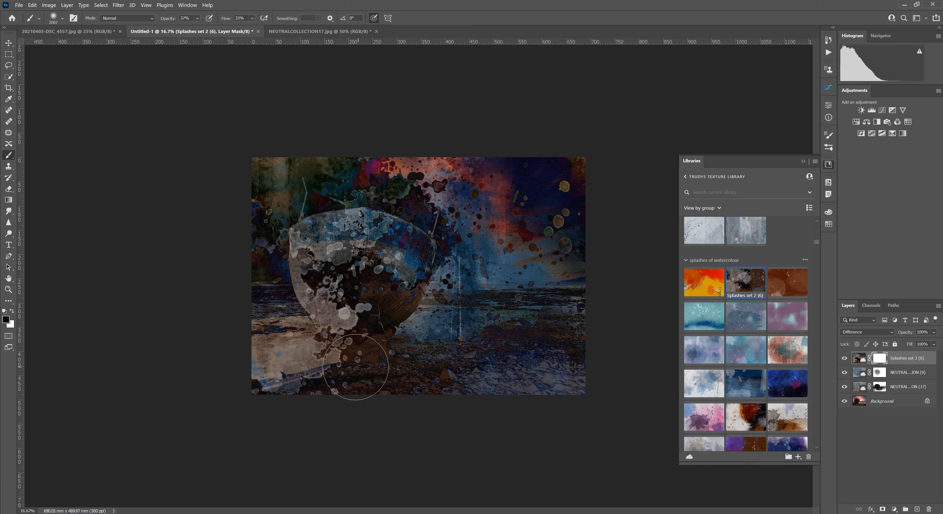
Paint black on the Splashes set 2 (6) mask to clear the splashes from the boat, the sky and the foreground rope.
drag(342, 296, 341, 294)
mouse_move(321, 205)
mouse_down()
mouse_move(288, 231)
mouse_move(274, 222)
mouse_move(293, 184)
mouse_move(287, 149)
mouse_move(312, 137)
mouse_move(316, 164)
mouse_move(432, 175)
mouse_move(486, 162)
mouse_move(404, 203)
mouse_move(373, 165)
mouse_move(461, 178)
mouse_move(512, 198)
mouse_move(529, 239)
mouse_move(473, 272)
mouse_up()
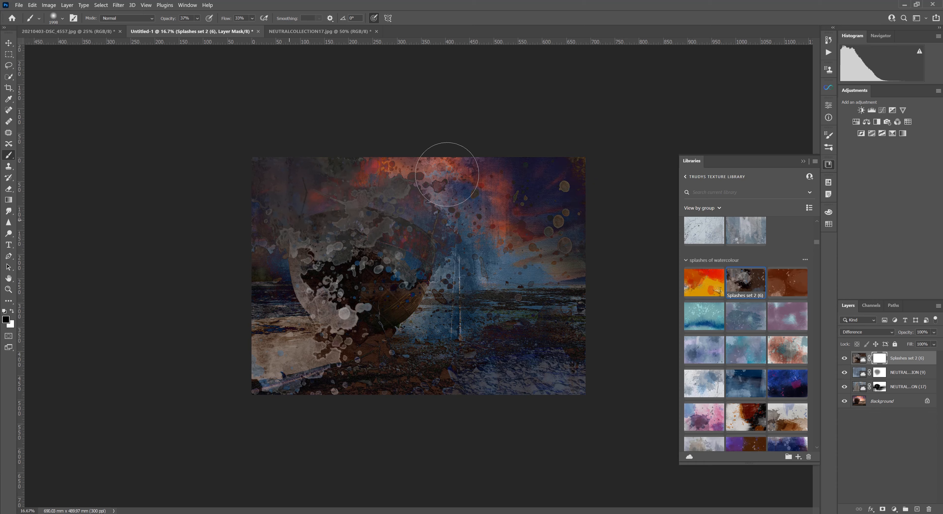
mouse_move(383, 234)
mouse_down()
mouse_move(368, 305)
mouse_move(264, 277)
mouse_move(306, 257)
mouse_move(259, 280)
mouse_move(308, 262)
mouse_move(260, 246)
mouse_move(327, 187)
mouse_move(265, 213)
mouse_move(336, 175)
mouse_move(353, 146)
mouse_move(331, 142)
mouse_move(289, 175)
mouse_move(324, 227)
mouse_move(415, 229)
mouse_move(378, 274)
mouse_move(398, 264)
mouse_move(385, 290)
mouse_move(367, 302)
mouse_move(400, 281)
mouse_move(325, 300)
mouse_move(328, 276)
mouse_move(360, 314)
mouse_move(386, 291)
mouse_move(379, 292)
mouse_move(380, 271)
mouse_move(352, 255)
mouse_move(340, 278)
mouse_move(336, 249)
mouse_move(325, 294)
mouse_move(328, 258)
mouse_move(336, 279)
mouse_move(329, 263)
mouse_move(278, 293)
mouse_move(291, 297)
mouse_move(249, 285)
mouse_move(297, 274)
mouse_move(241, 256)
mouse_move(249, 209)
mouse_move(303, 156)
mouse_move(320, 151)
mouse_move(304, 215)
mouse_move(400, 210)
mouse_move(385, 221)
mouse_move(443, 227)
mouse_move(424, 227)
mouse_move(407, 176)
mouse_move(358, 185)
mouse_move(433, 226)
mouse_move(421, 281)
mouse_move(430, 280)
mouse_move(386, 269)
mouse_move(400, 281)
mouse_move(568, 274)
mouse_move(515, 244)
mouse_move(544, 159)
mouse_move(600, 158)
mouse_move(531, 252)
mouse_move(553, 272)
mouse_move(517, 261)
mouse_move(516, 168)
mouse_move(472, 154)
mouse_move(422, 230)
mouse_move(432, 253)
mouse_move(343, 305)
mouse_move(350, 326)
mouse_move(330, 304)
mouse_move(361, 316)
mouse_move(363, 329)
mouse_move(340, 308)
mouse_move(361, 332)
mouse_move(337, 306)
mouse_move(325, 253)
mouse_move(328, 273)
mouse_move(363, 284)
mouse_move(390, 268)
mouse_move(405, 283)
mouse_move(398, 238)
mouse_move(373, 268)
mouse_move(357, 235)
mouse_move(349, 245)
mouse_move(330, 242)
mouse_move(378, 271)
mouse_up()
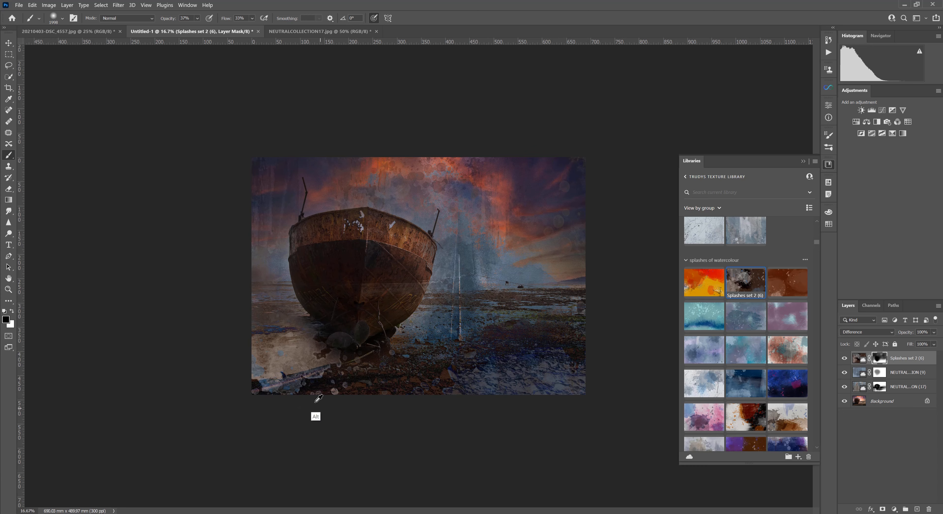
drag(343, 363, 277, 373)
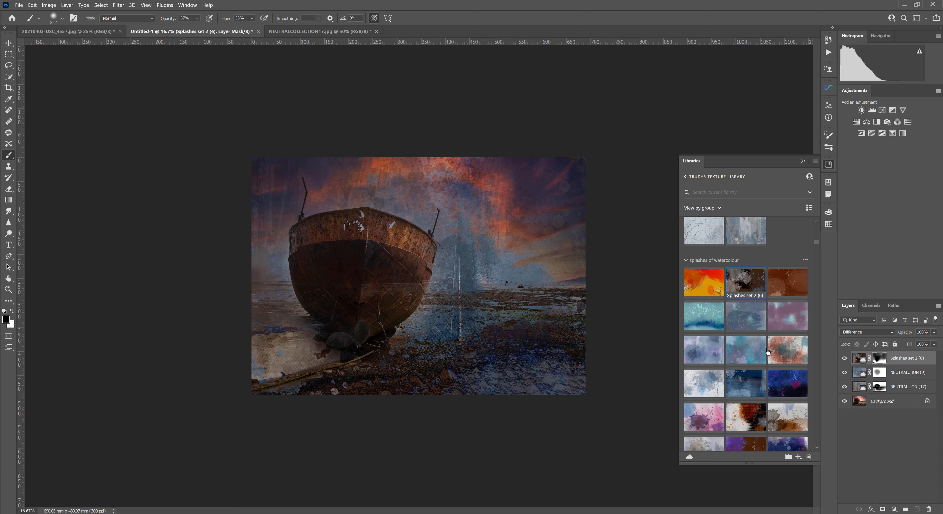
Place the splashes of watercolour (8) texture from the watercolour group over the image, enlarged to about 184% to cover the canvas.
scroll(749, 350, down, 2)
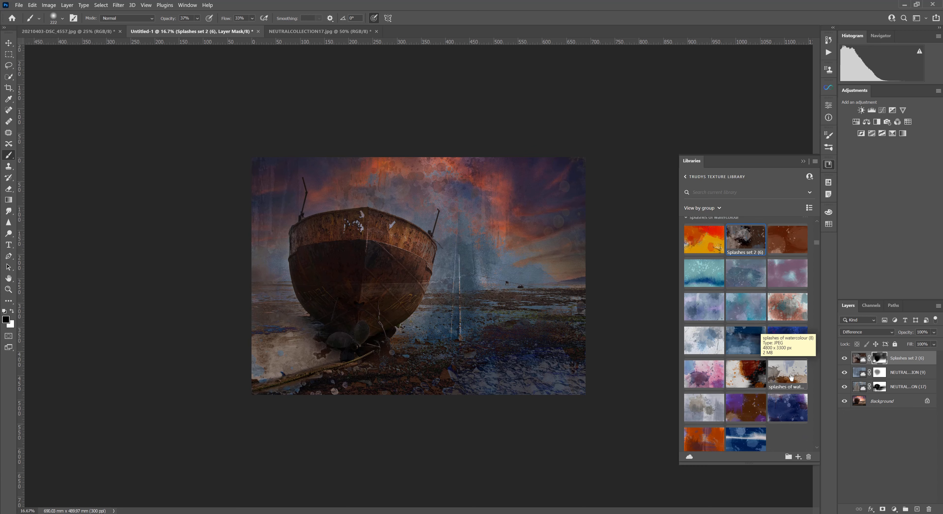
drag(786, 374, 408, 311)
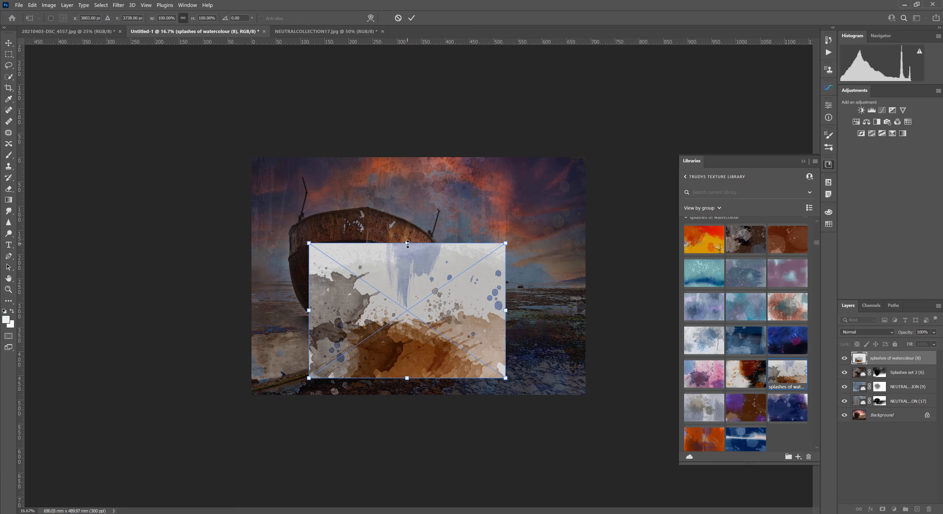
drag(409, 243, 408, 151)
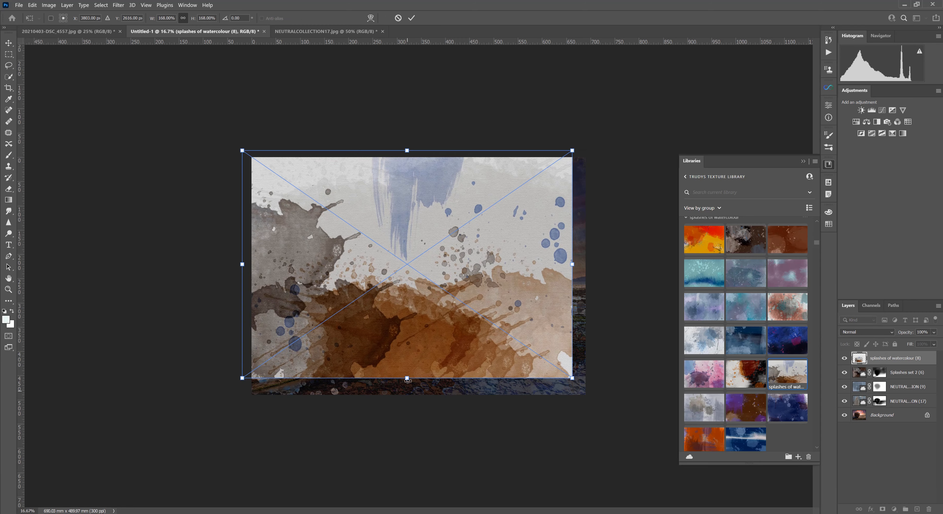
drag(407, 377, 419, 399)
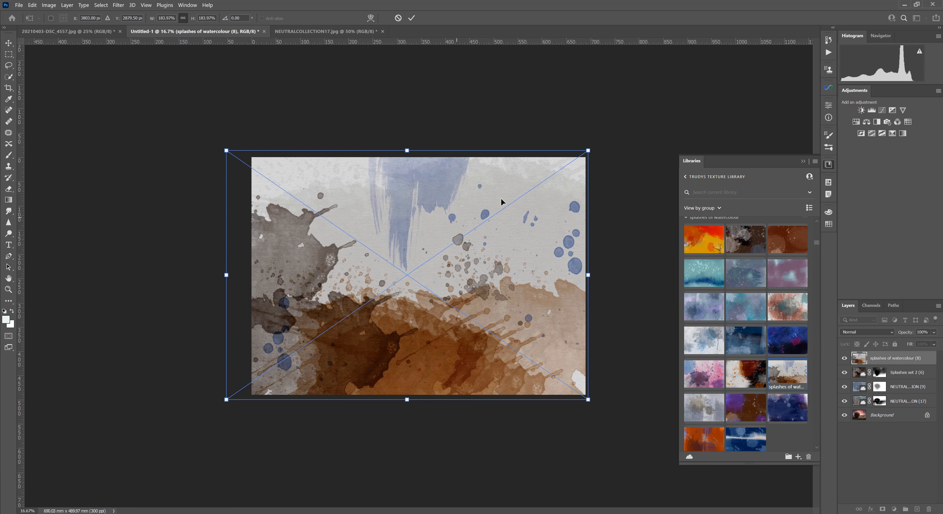
click(412, 18)
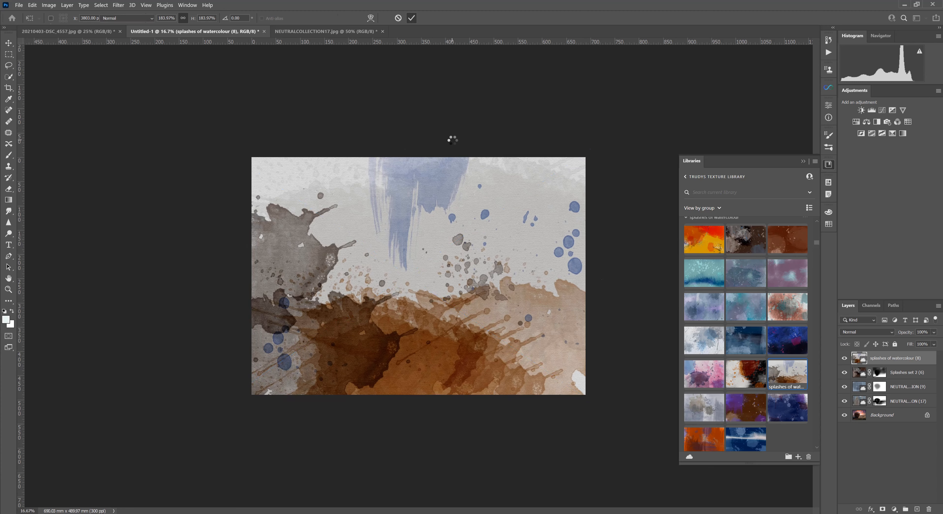
Try the Darken blend mode on the splashes of watercolour (8) layer, comparing the image with the layer hidden and shown.
click(875, 331)
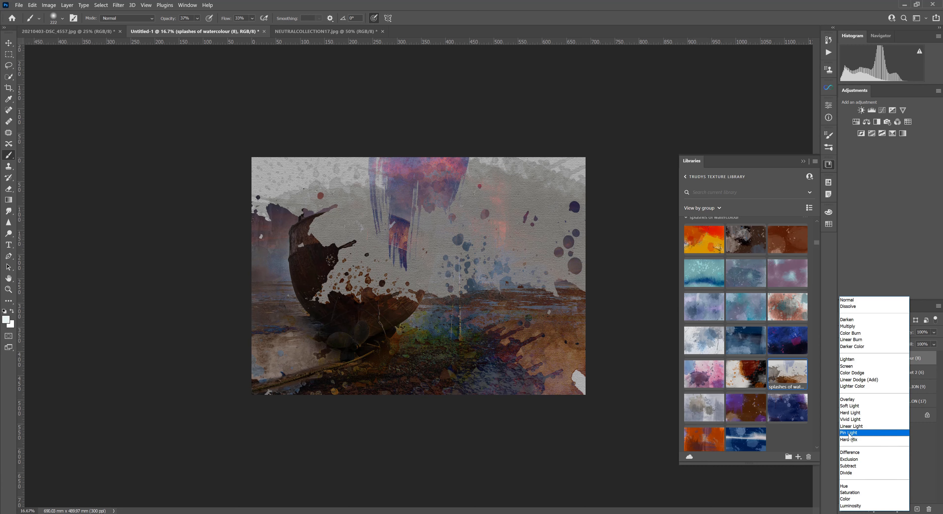
click(848, 319)
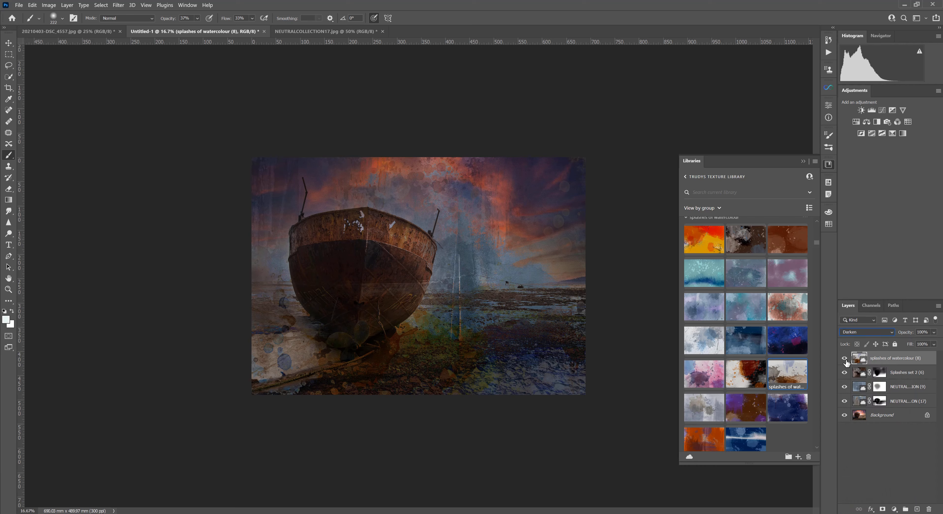
click(845, 359)
click(846, 359)
click(845, 359)
click(846, 359)
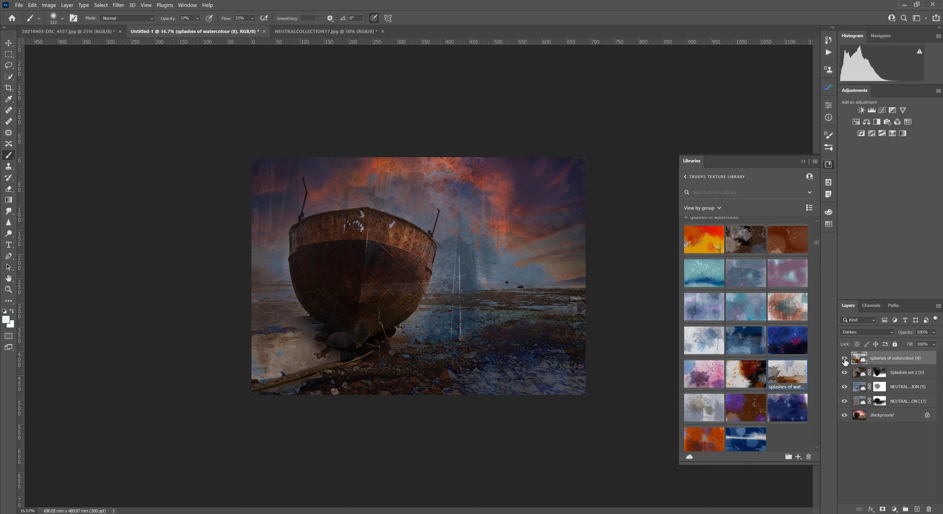
click(845, 359)
click(845, 359)
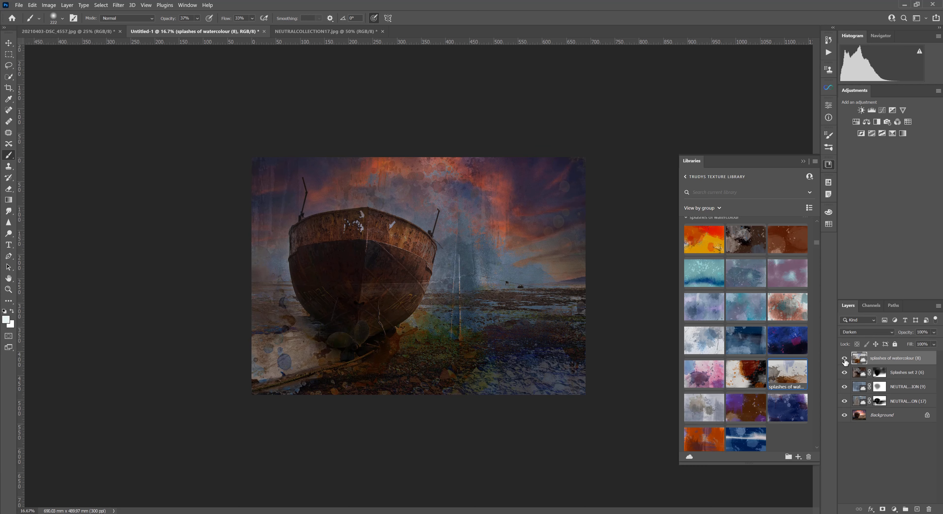
click(846, 360)
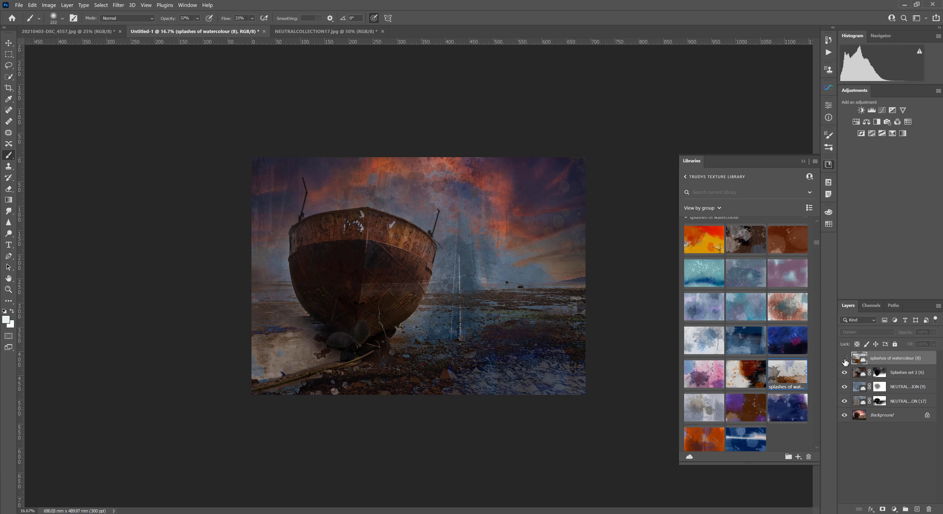
click(845, 359)
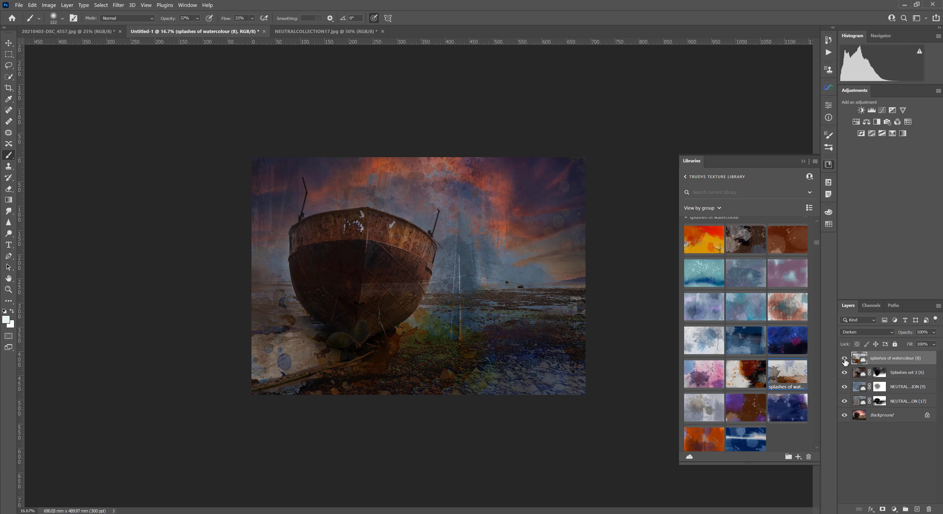
Try the Darker Color blend mode on the splashes of watercolour (8) layer and compare the image with and without it.
click(858, 332)
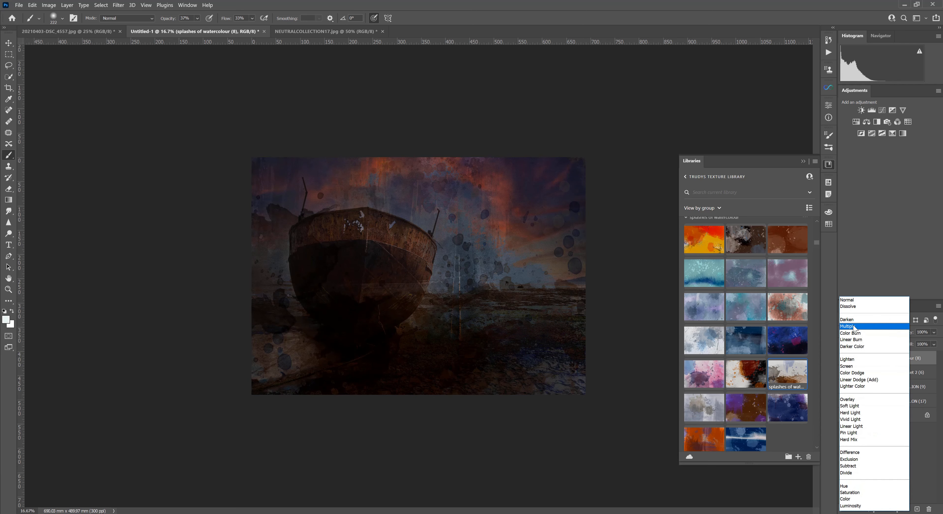
click(852, 347)
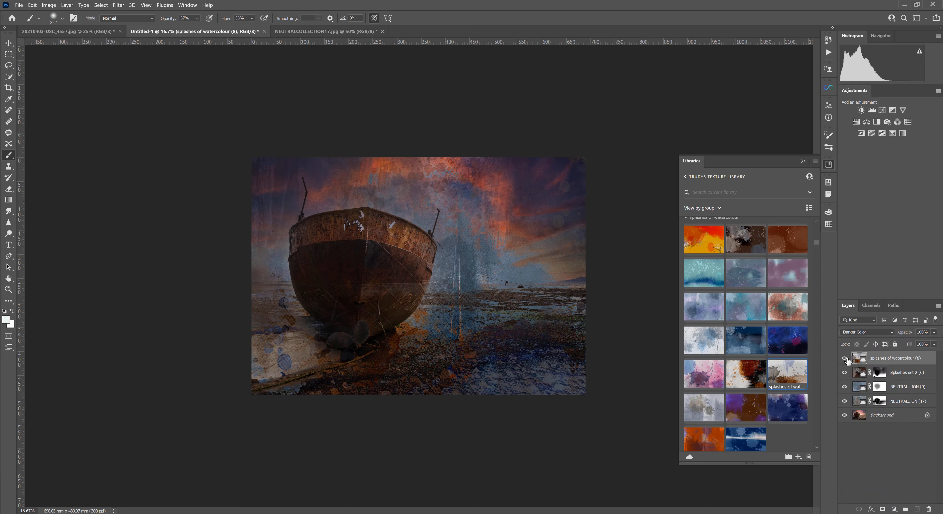
click(846, 359)
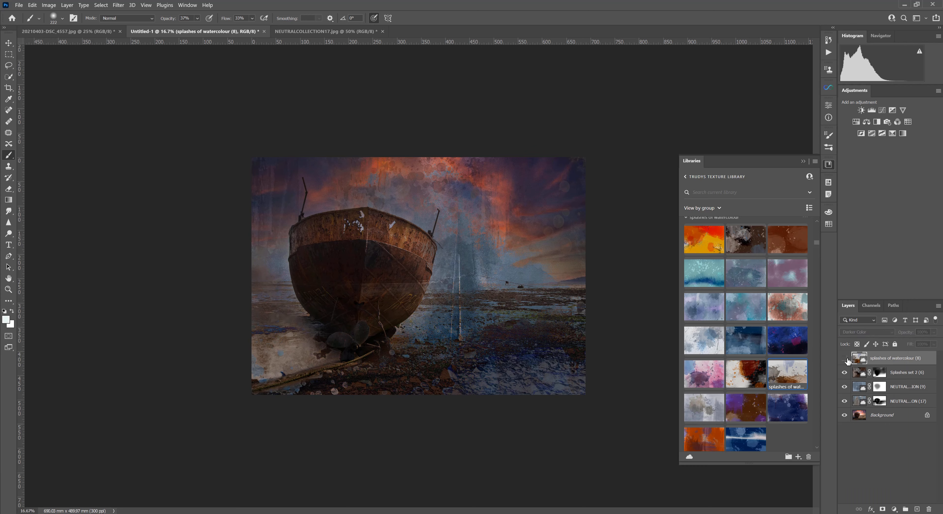
click(846, 358)
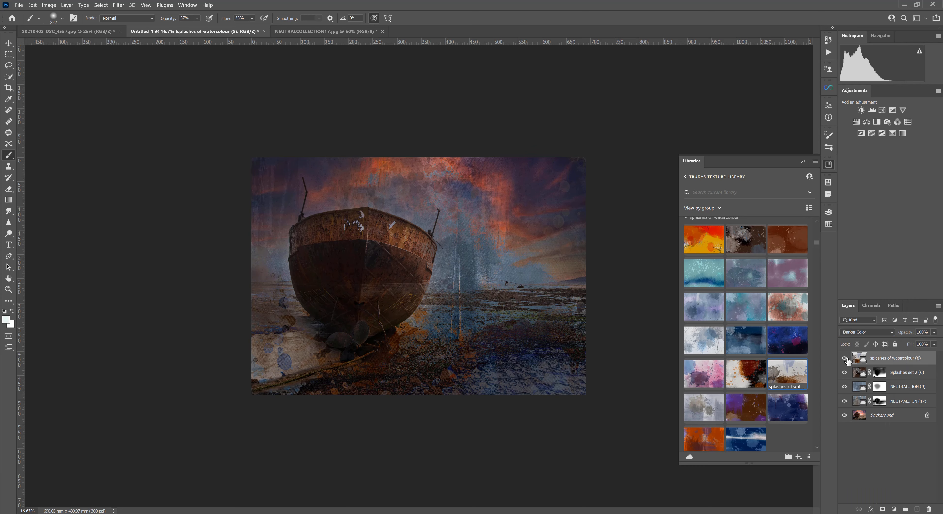
click(846, 359)
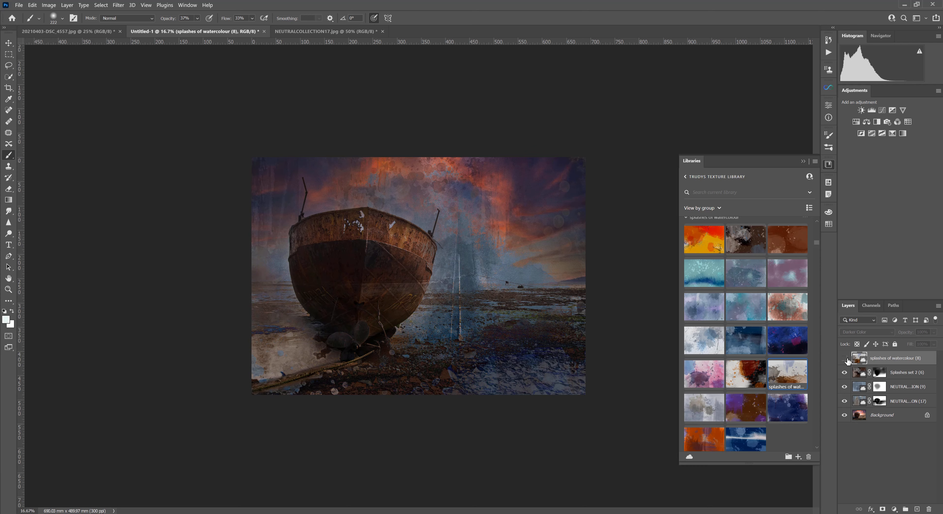
click(846, 358)
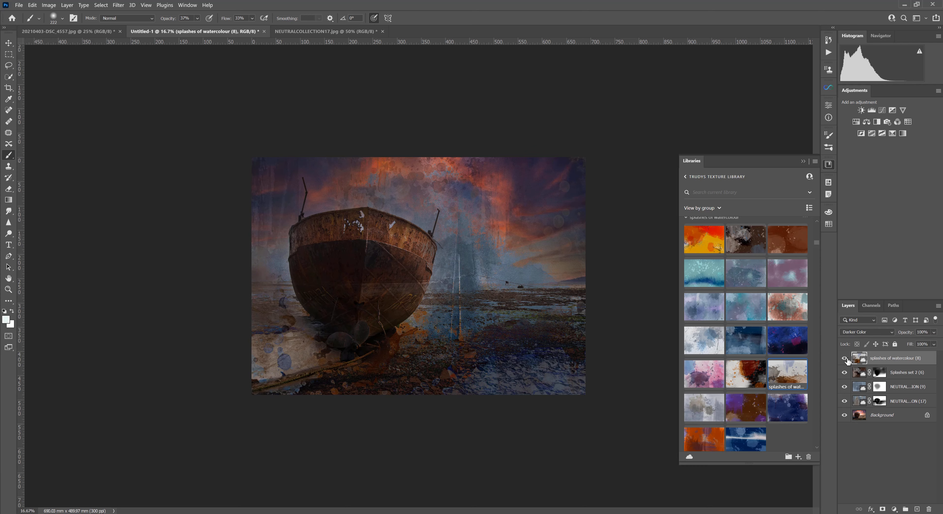
click(846, 358)
click(846, 359)
Set the splashes of watercolour (8) layer's blend mode to Soft Light.
click(867, 334)
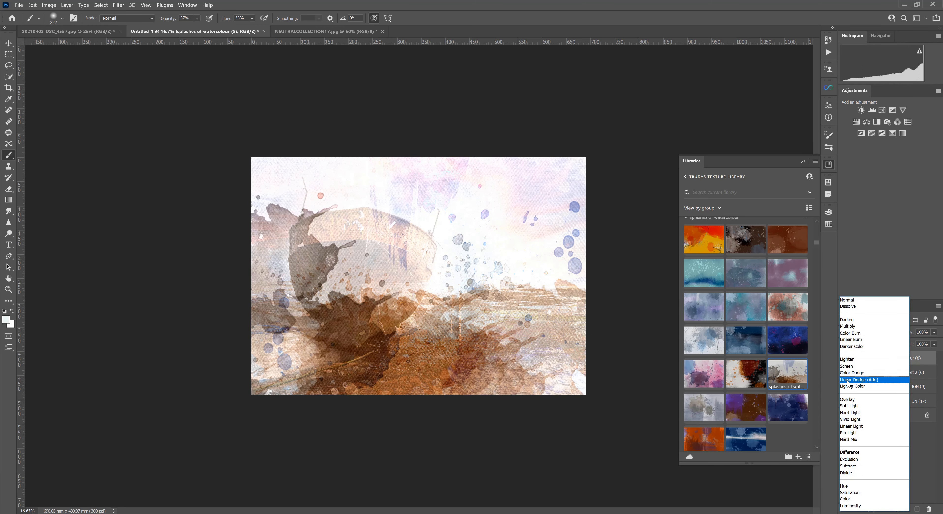
click(850, 406)
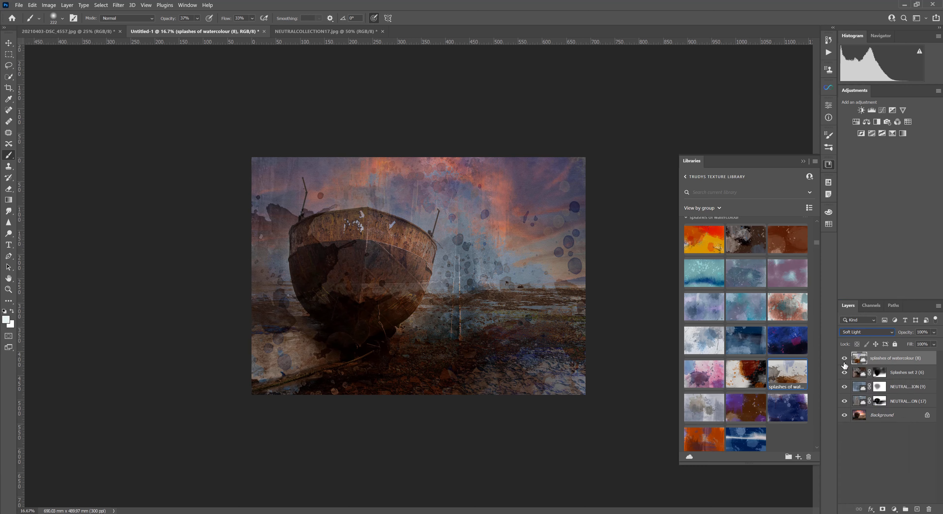
Compare the image with the Soft Light splashes of watercolour (8) layer hidden and shown, examining the boat, sky and foreground.
click(845, 357)
click(844, 358)
click(845, 358)
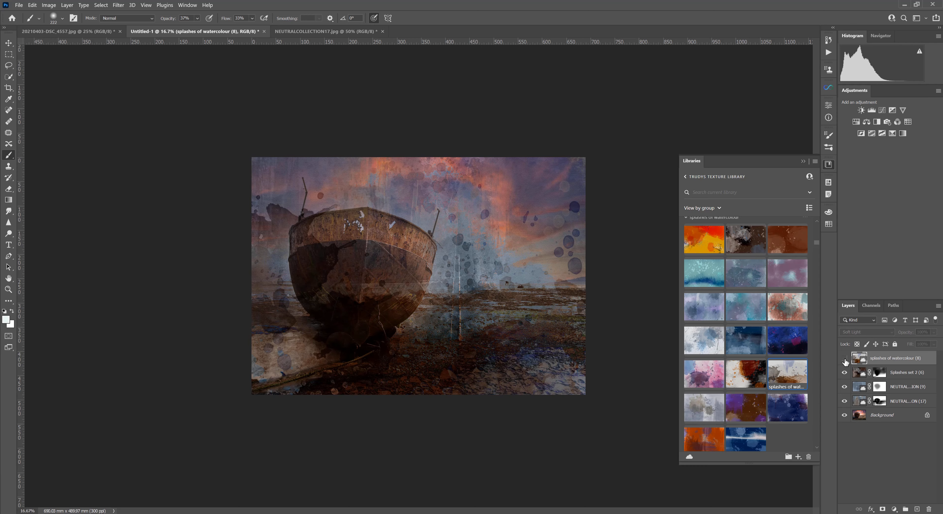
click(845, 359)
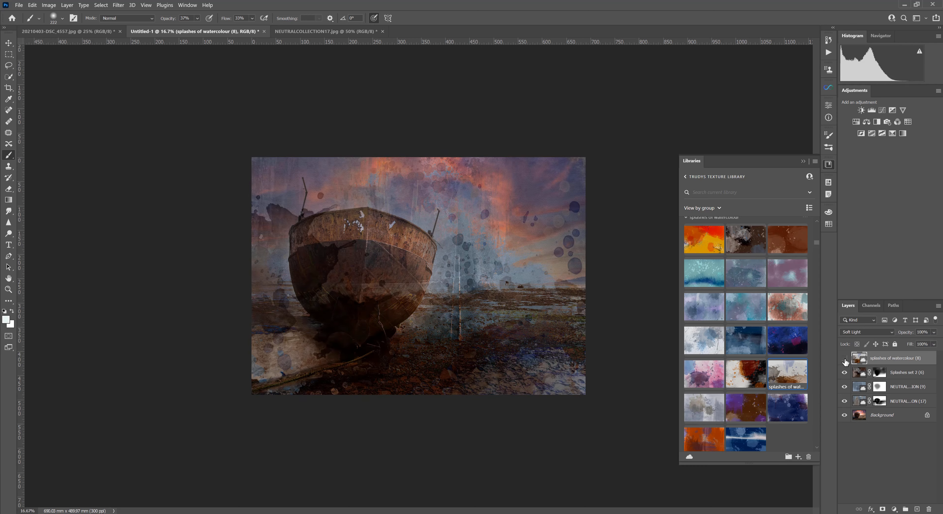
click(845, 358)
click(845, 358)
click(844, 359)
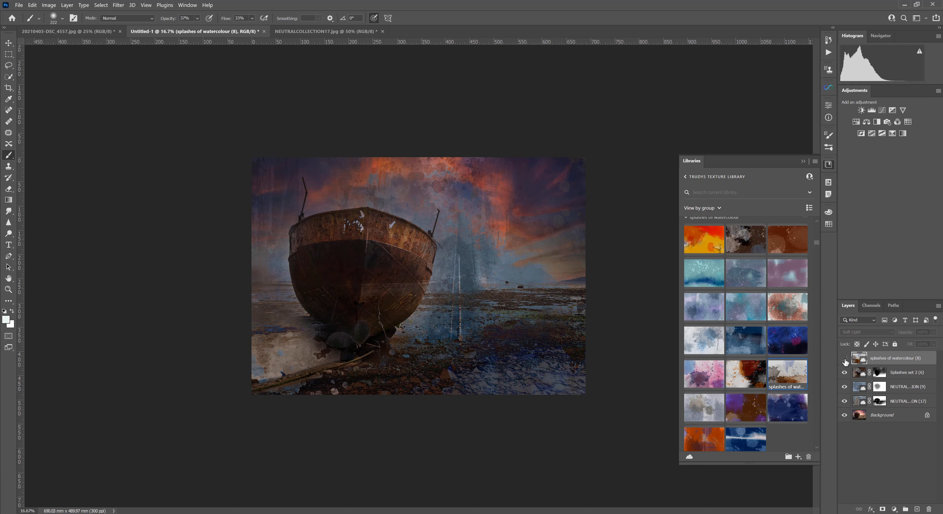
click(845, 358)
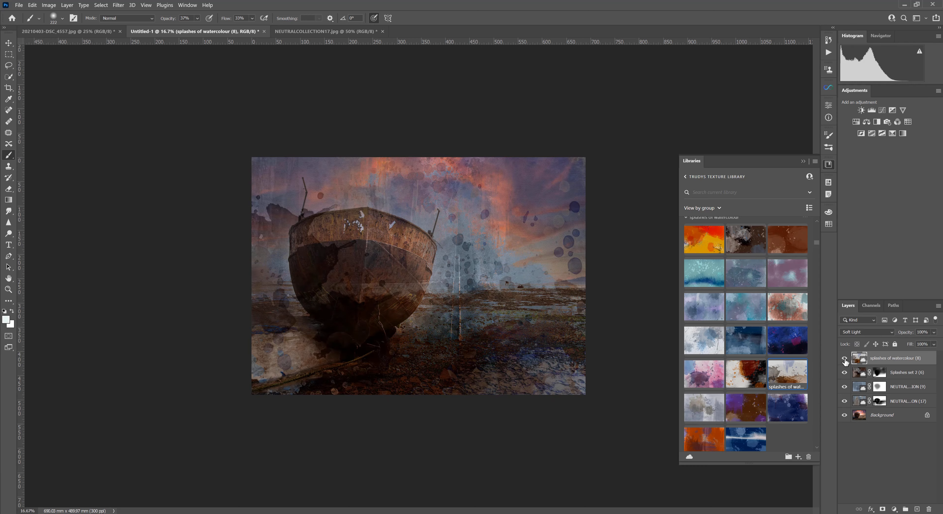
click(845, 358)
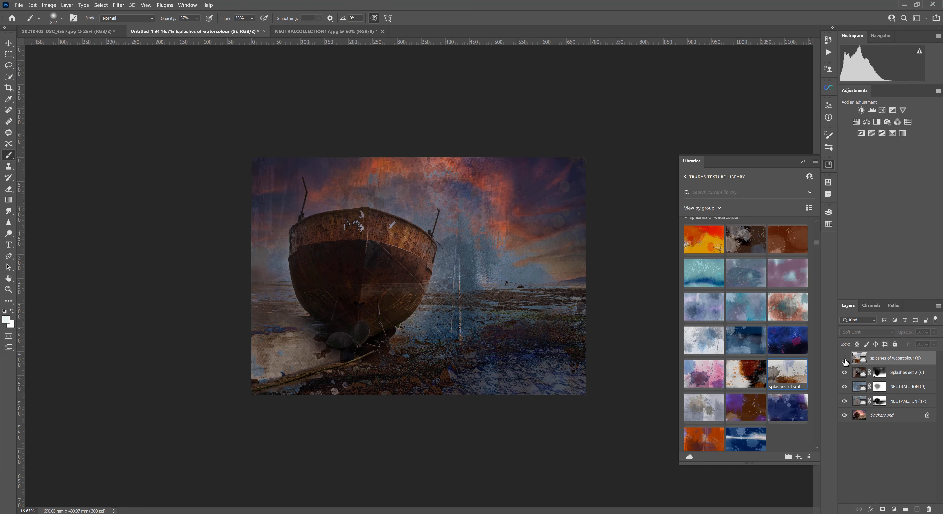
click(844, 358)
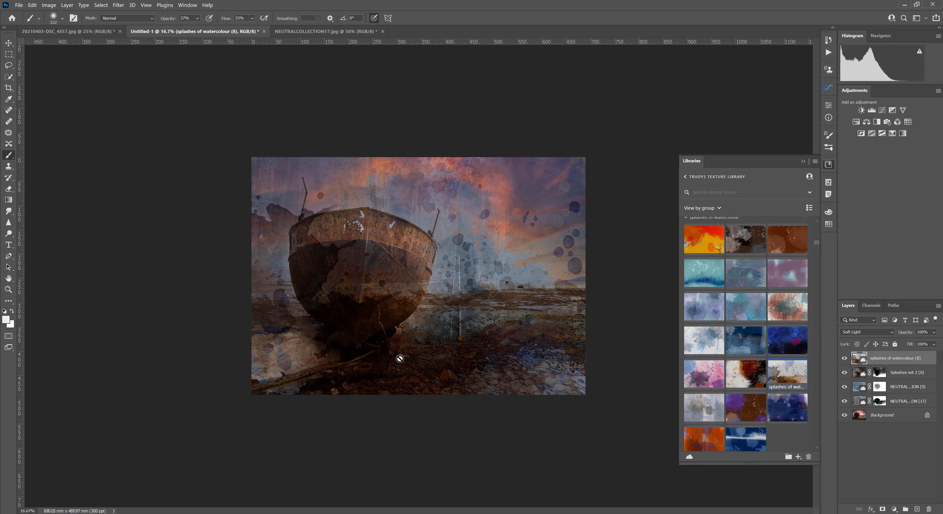
click(845, 358)
click(845, 358)
click(844, 359)
click(845, 358)
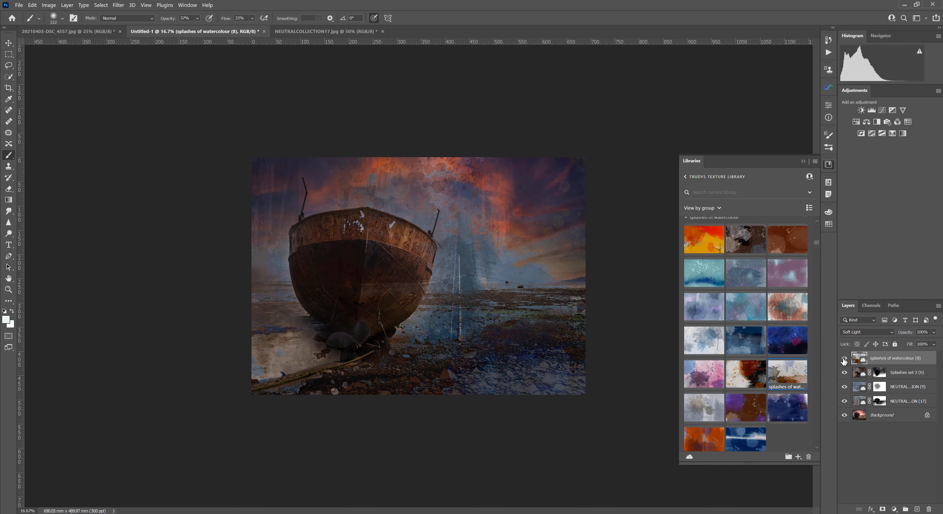
click(844, 358)
click(844, 359)
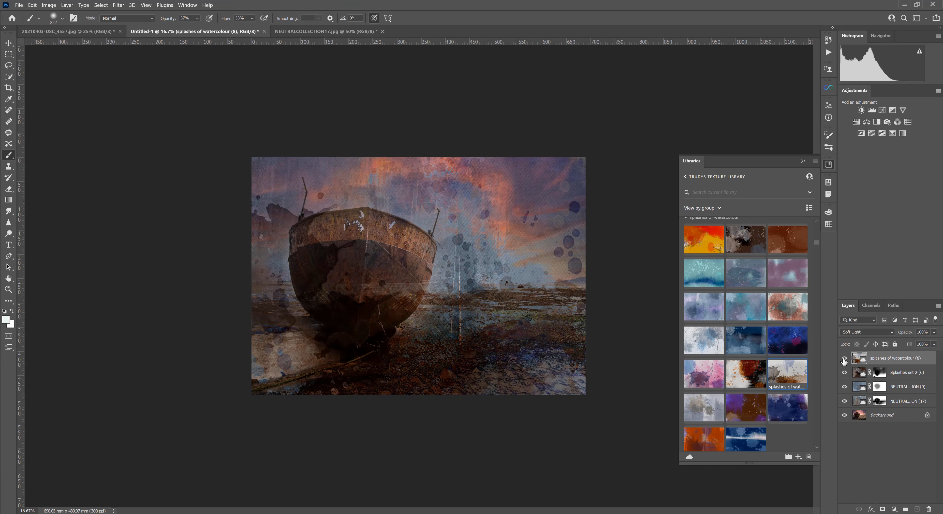
Add a layer mask to splashes of watercolour (8) and paint black on it to clear the boat, sky and left foreground.
click(881, 509)
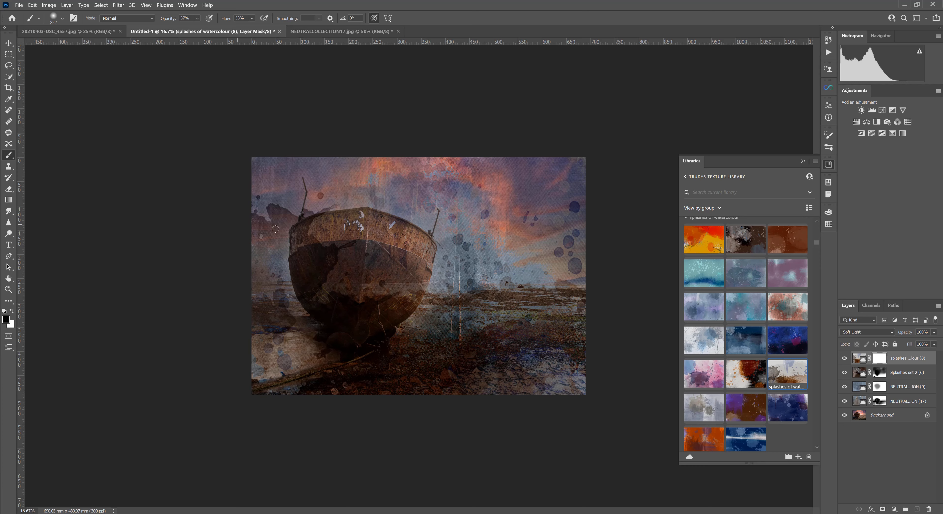
drag(276, 228, 327, 238)
mouse_move(295, 312)
mouse_down()
mouse_move(307, 343)
mouse_move(270, 351)
mouse_move(311, 330)
mouse_up()
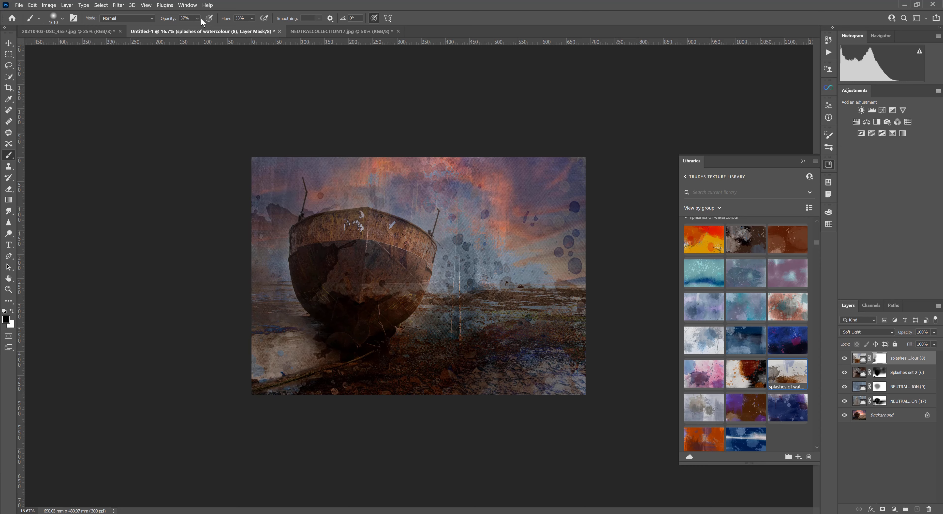
mouse_move(287, 211)
mouse_down()
mouse_move(265, 210)
mouse_move(262, 233)
mouse_move(276, 198)
mouse_move(294, 248)
mouse_move(328, 194)
mouse_move(347, 285)
mouse_move(338, 245)
mouse_move(368, 261)
mouse_move(369, 310)
mouse_move(380, 300)
mouse_move(355, 321)
mouse_move(400, 281)
mouse_move(437, 226)
mouse_move(477, 264)
mouse_move(495, 249)
mouse_move(489, 209)
mouse_move(475, 208)
mouse_move(451, 239)
mouse_move(485, 263)
mouse_move(574, 243)
mouse_move(587, 214)
mouse_move(566, 191)
mouse_move(534, 197)
mouse_move(585, 164)
mouse_move(557, 235)
mouse_move(536, 244)
mouse_move(559, 266)
mouse_move(568, 257)
mouse_move(553, 254)
mouse_move(596, 263)
mouse_move(487, 183)
mouse_move(435, 201)
mouse_move(453, 168)
mouse_move(437, 168)
mouse_move(411, 148)
mouse_move(288, 175)
mouse_move(244, 272)
mouse_move(328, 283)
mouse_move(299, 335)
mouse_move(331, 326)
mouse_move(363, 333)
mouse_move(360, 298)
mouse_move(411, 282)
mouse_move(391, 271)
mouse_move(413, 246)
mouse_move(391, 235)
mouse_move(293, 246)
mouse_move(451, 239)
mouse_move(479, 267)
mouse_move(499, 247)
mouse_move(571, 253)
mouse_move(582, 236)
mouse_move(569, 183)
mouse_move(559, 233)
mouse_move(489, 231)
mouse_move(431, 215)
mouse_move(401, 185)
mouse_move(346, 194)
mouse_move(327, 152)
mouse_move(417, 150)
mouse_move(449, 189)
mouse_up()
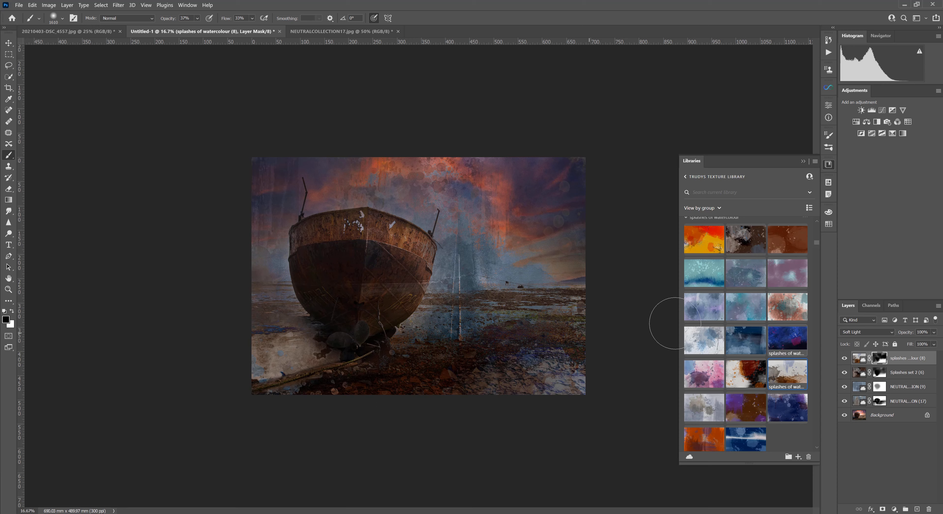
Compare the image with the masked splashes of watercolour (8) layer hidden and shown, examining its effect on the right foreground.
click(845, 359)
click(844, 360)
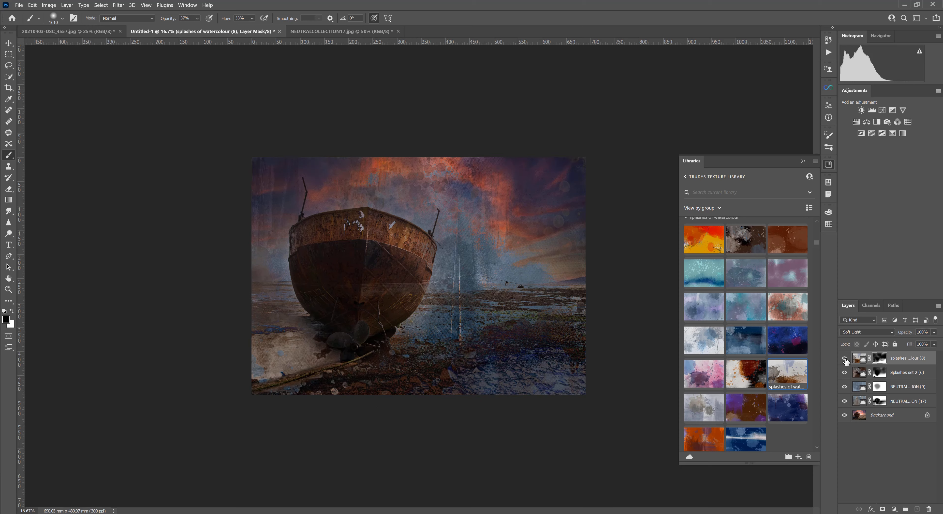
click(845, 360)
click(845, 359)
click(845, 360)
click(844, 360)
click(845, 359)
click(845, 359)
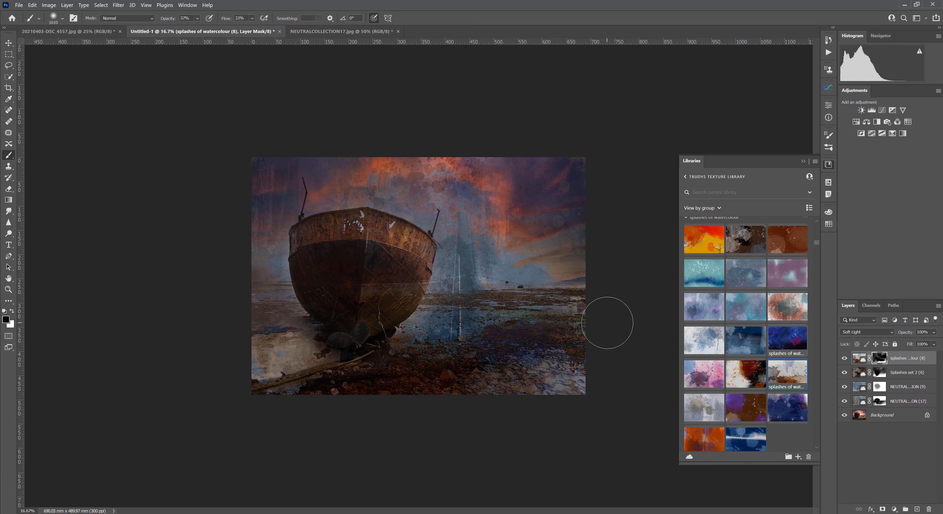
click(845, 359)
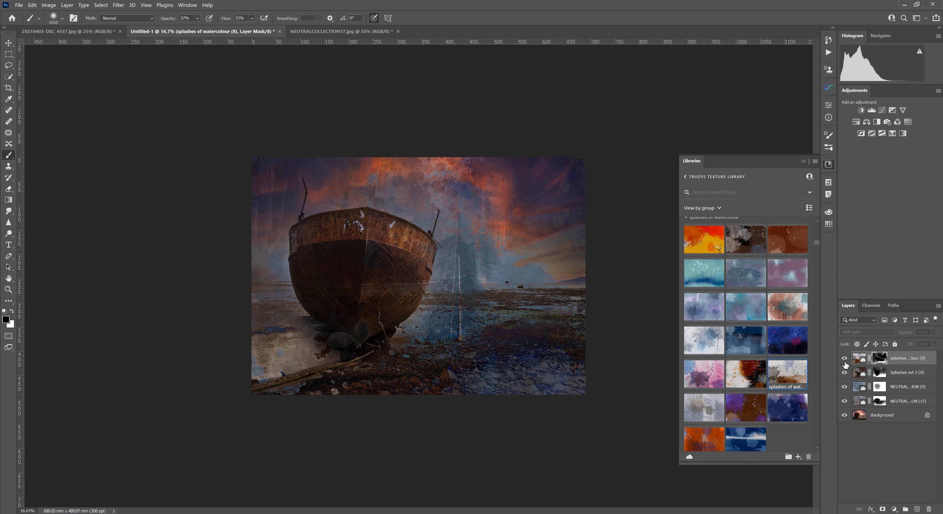
click(844, 359)
click(844, 359)
click(844, 360)
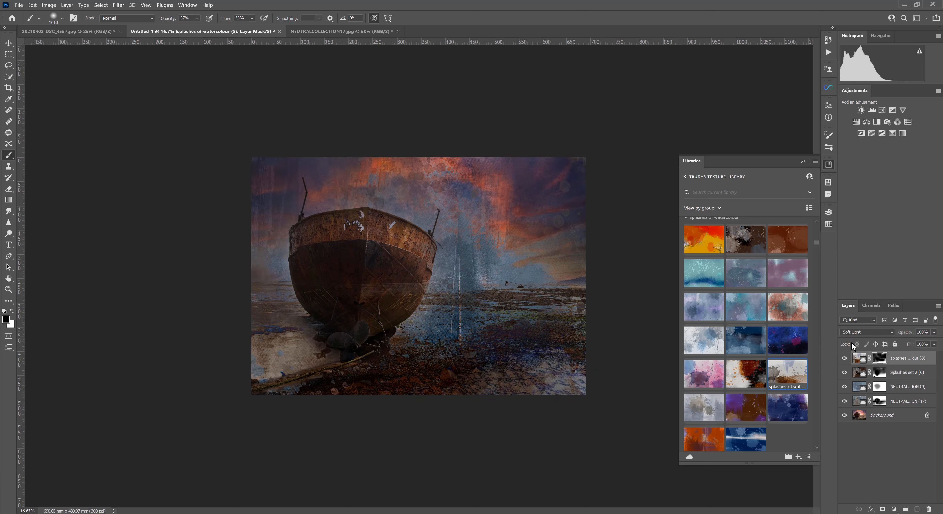
Place the Blue Tones (21) texture from the library over the photo and enlarge it to about 427% so it covers the canvas.
scroll(741, 357, down, 4)
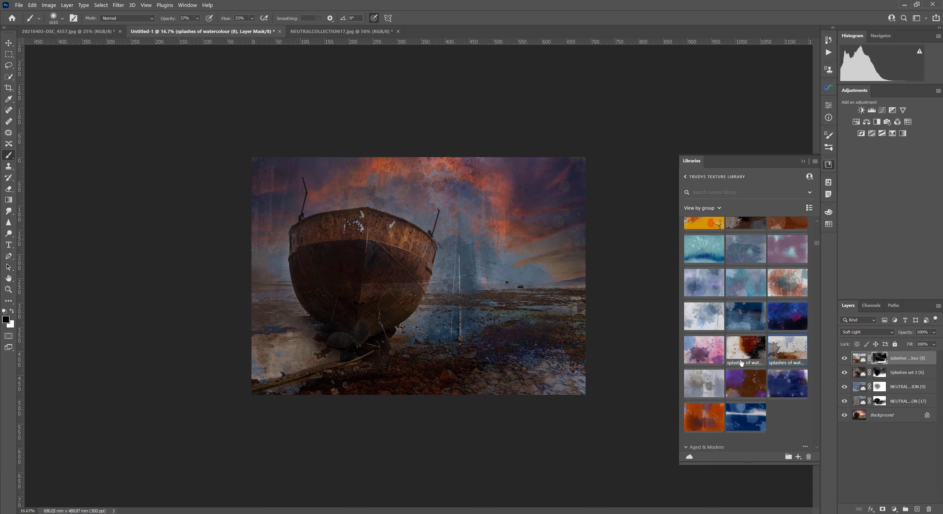
scroll(750, 365, down, 4)
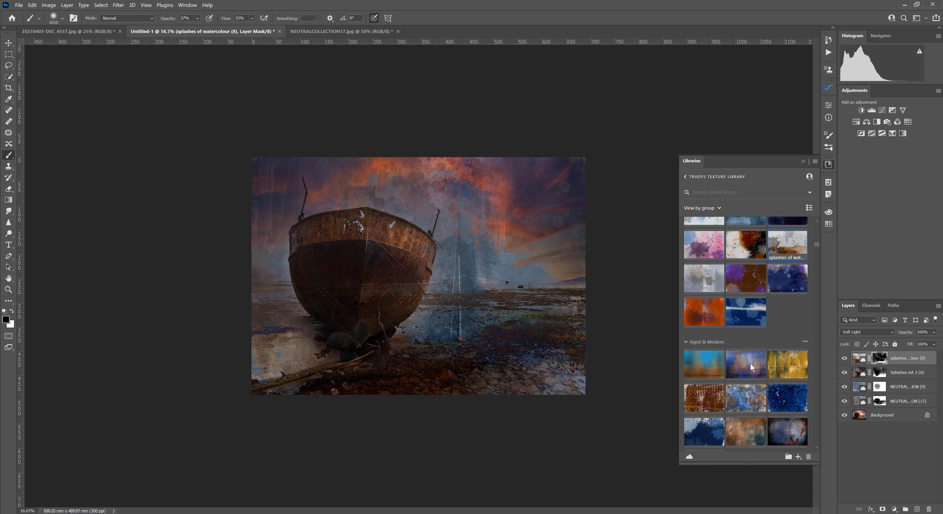
scroll(751, 362, down, 4)
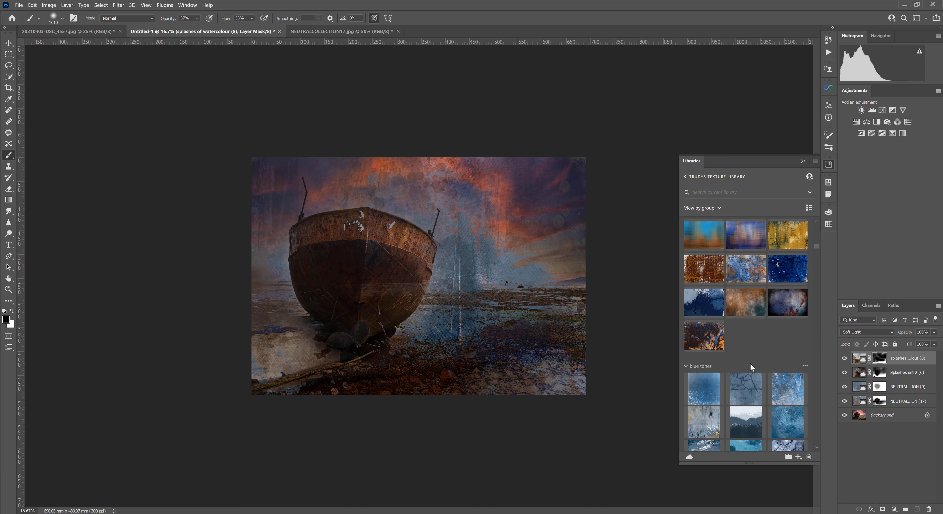
scroll(750, 364, down, 1)
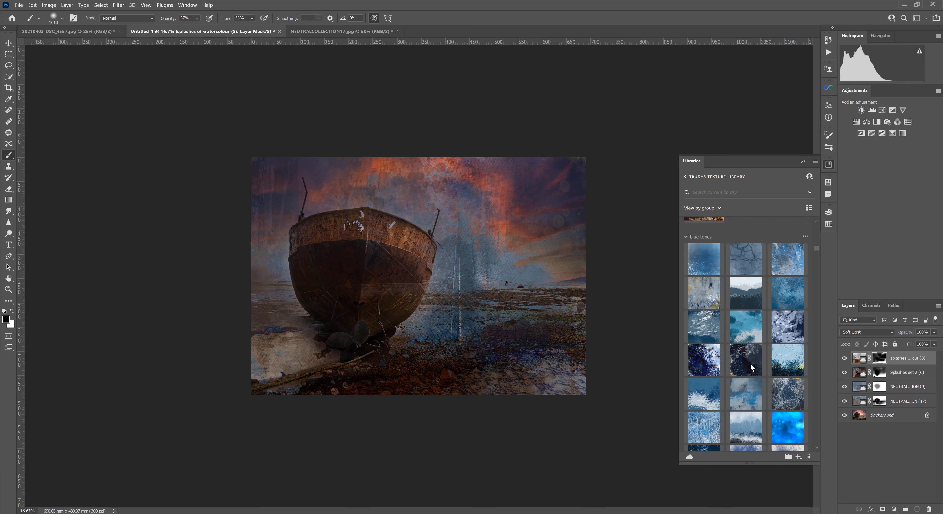
scroll(751, 363, down, 4)
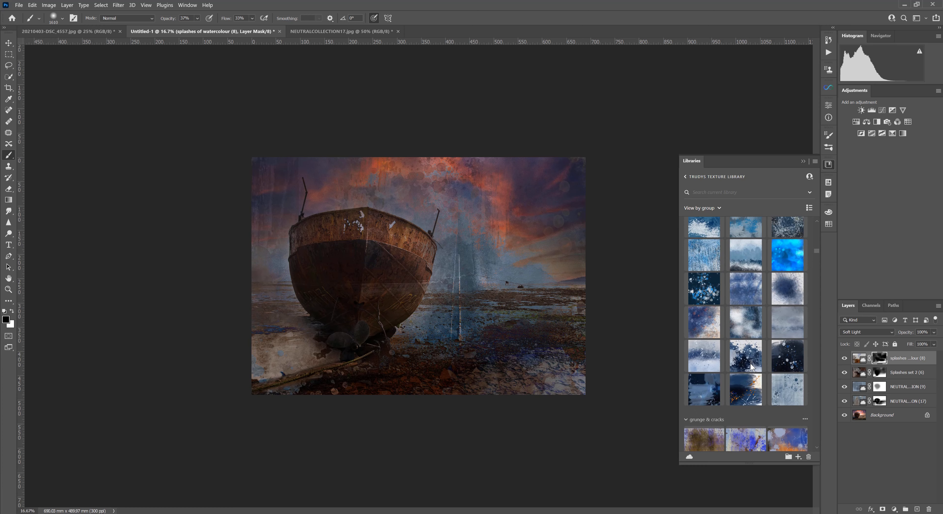
scroll(750, 363, down, 1)
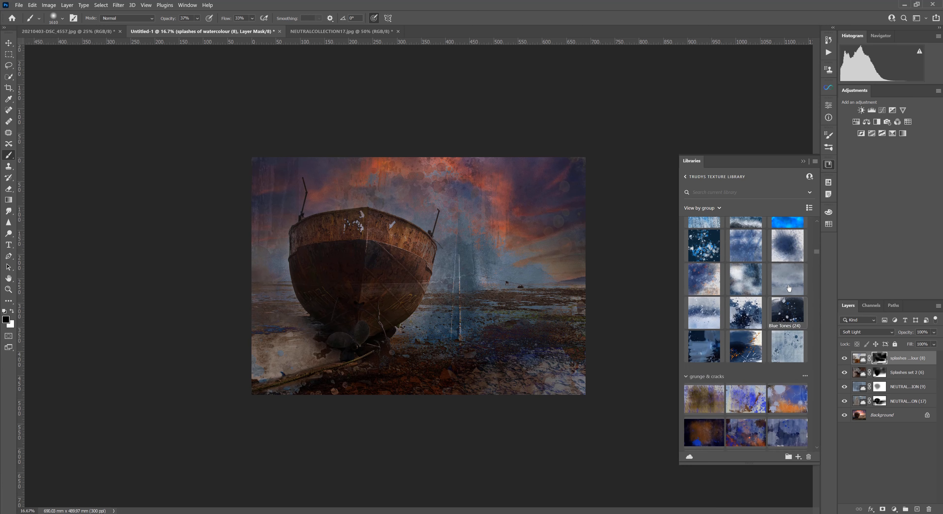
drag(790, 283, 480, 282)
drag(355, 288, 355, 288)
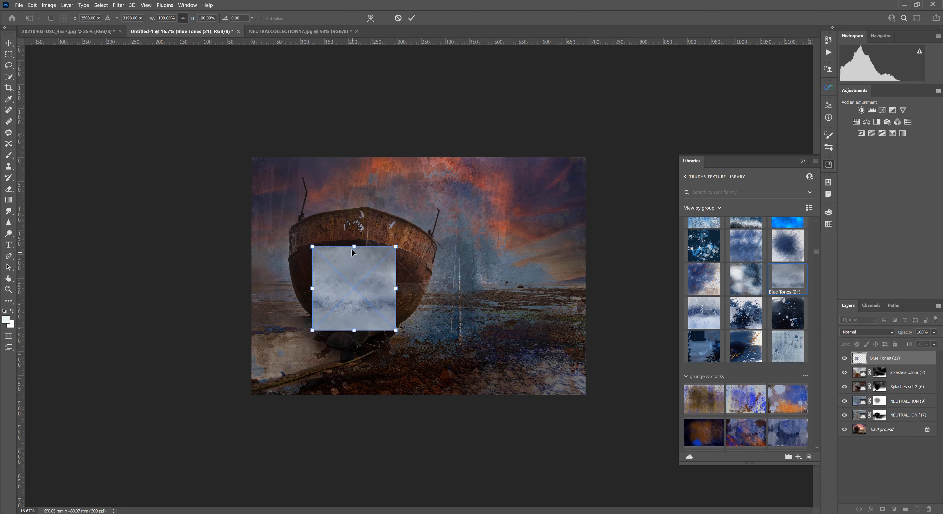
drag(354, 246, 355, 150)
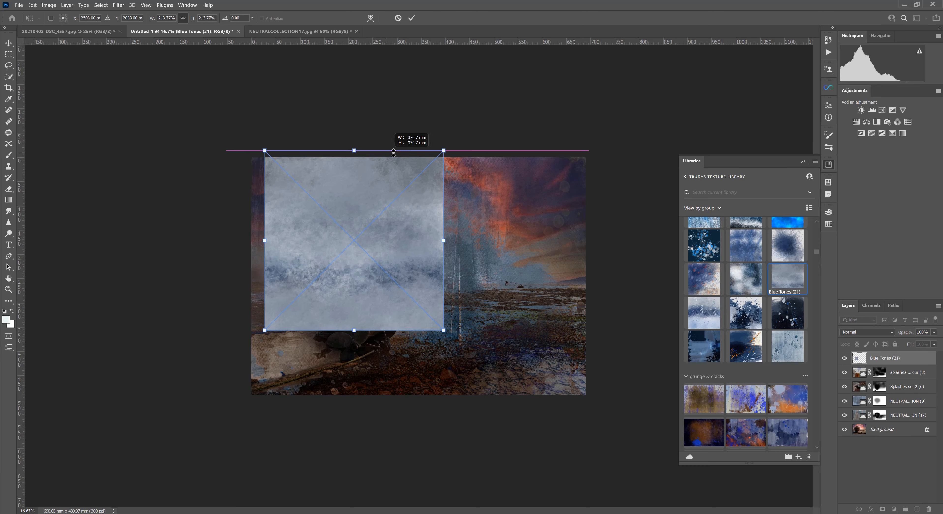
drag(354, 330, 365, 394)
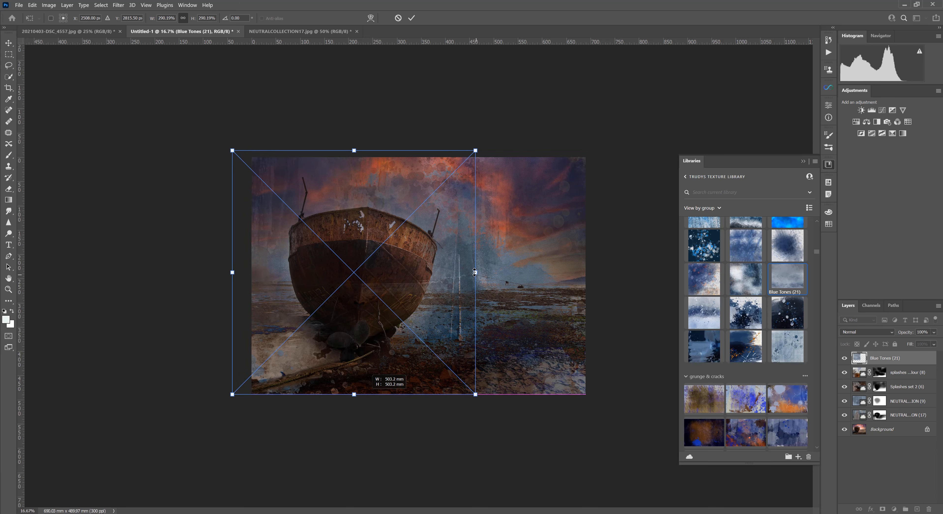
drag(474, 271, 591, 272)
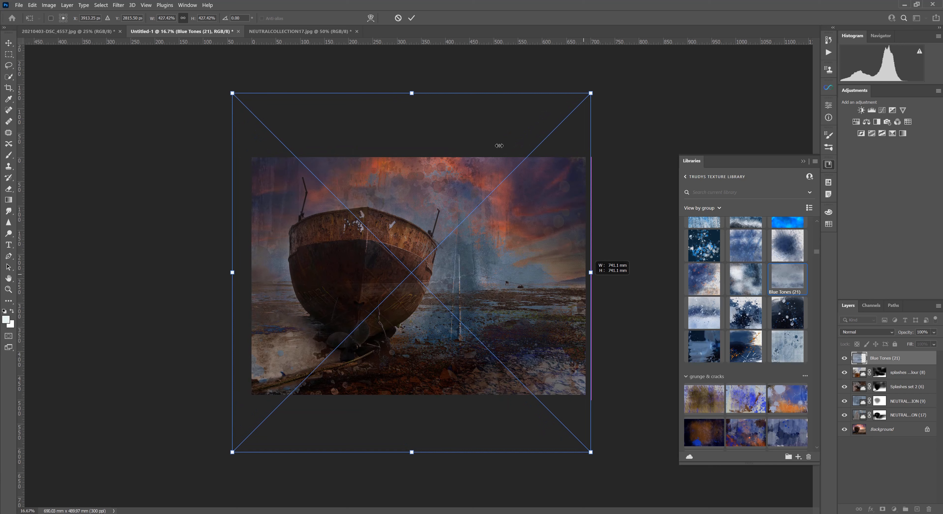
click(412, 18)
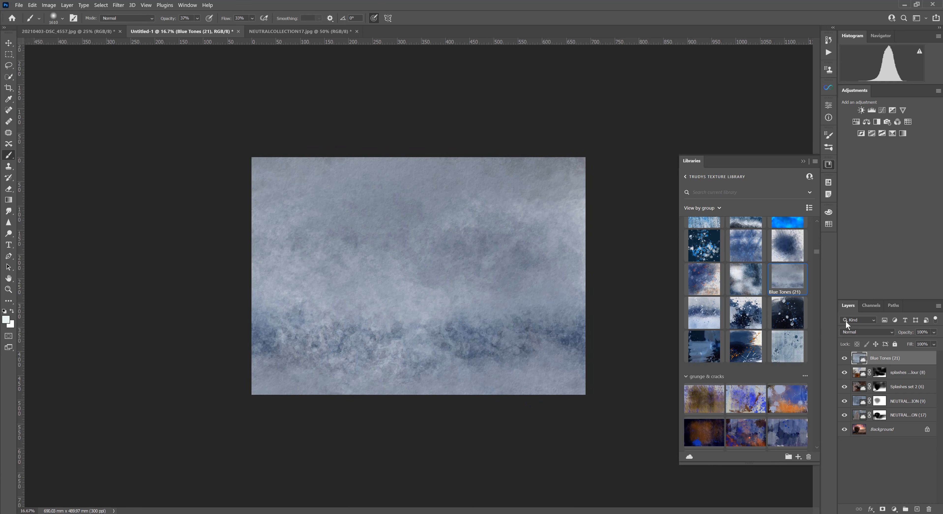
Try the Darker Color blend mode on the Blue Tones (21) layer, and change it to Overlay.
click(860, 331)
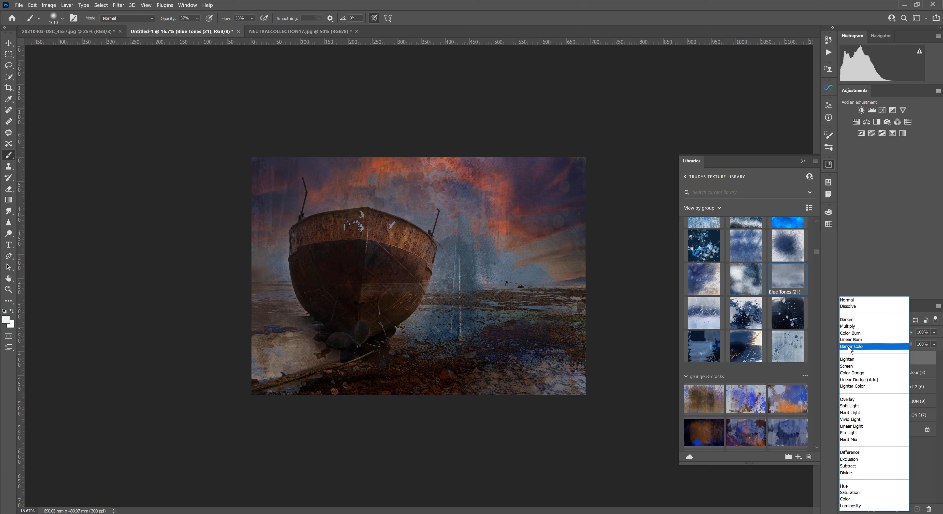
click(849, 347)
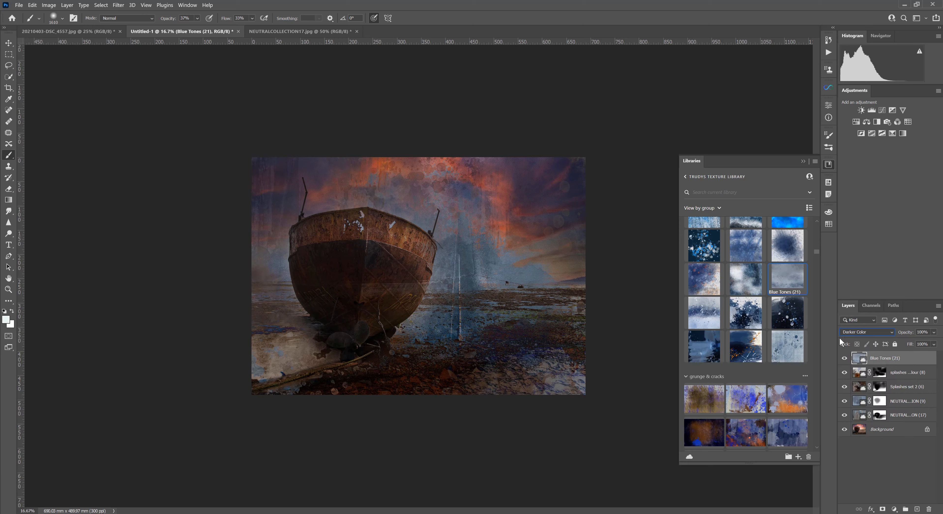
click(844, 358)
click(871, 332)
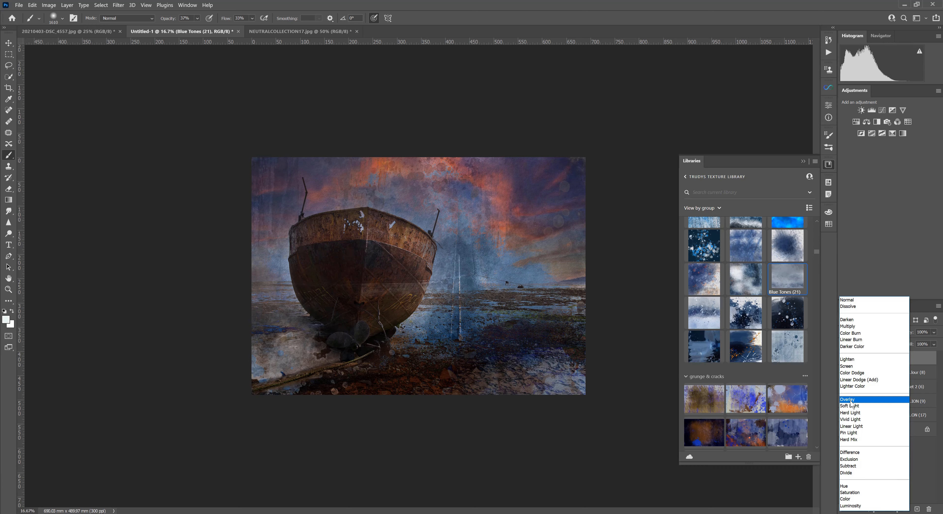
click(852, 400)
Compare the image with the Overlay Blue Tones (21) layer hidden and shown, examining the sky, boat and foreground.
click(844, 360)
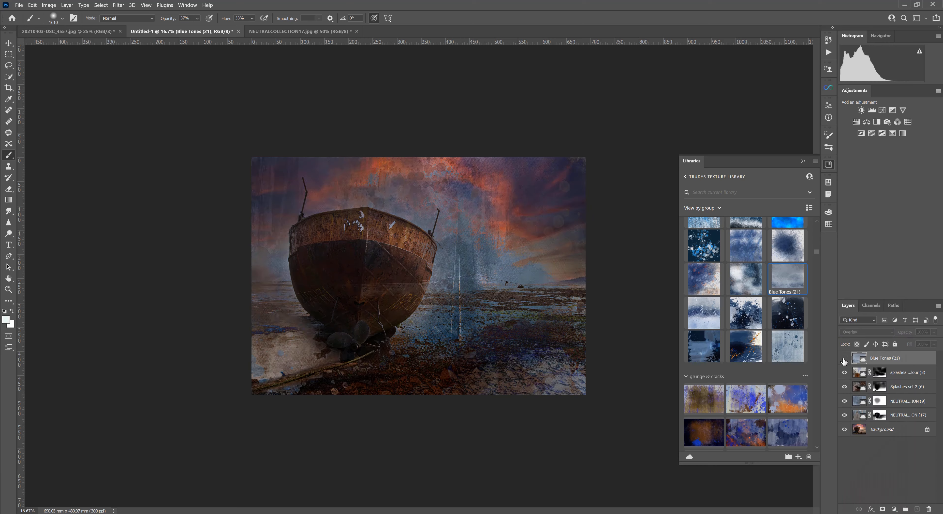
click(844, 360)
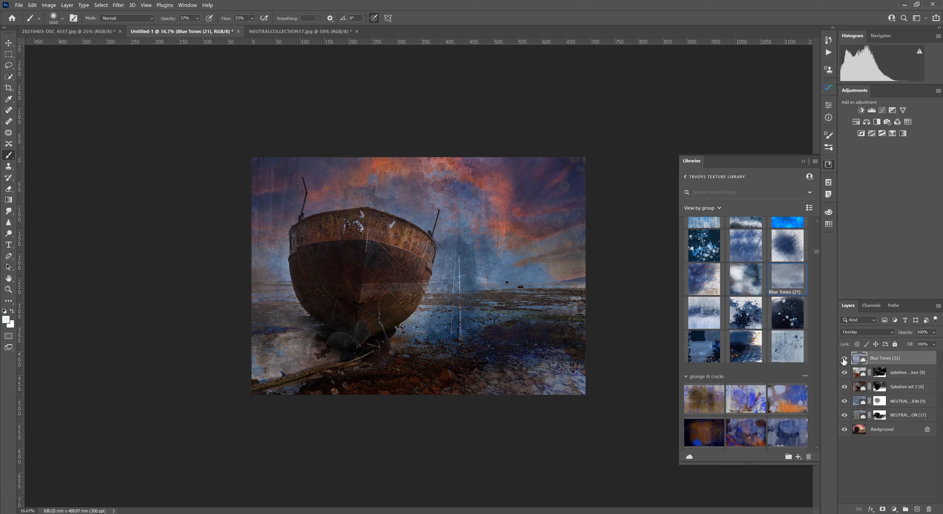
click(844, 360)
click(844, 359)
click(844, 360)
click(844, 359)
click(844, 360)
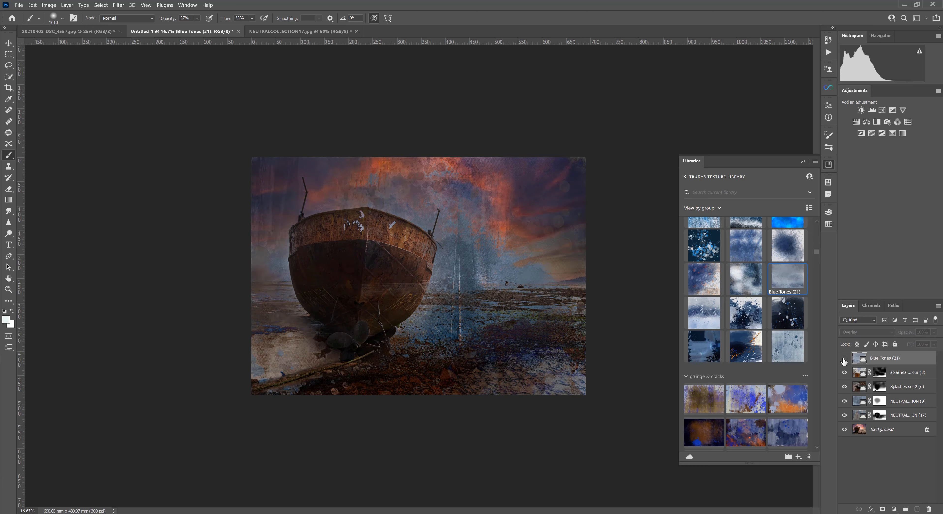
click(845, 360)
click(844, 360)
click(844, 359)
Preview other blend modes on the Blue Tones (21) layer, and delete the layer.
click(860, 331)
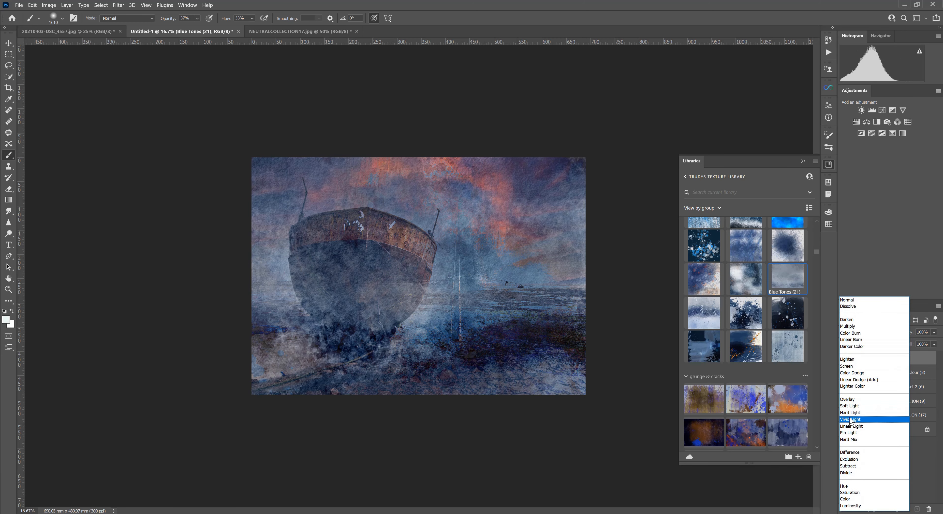
click(847, 399)
drag(886, 357, 930, 508)
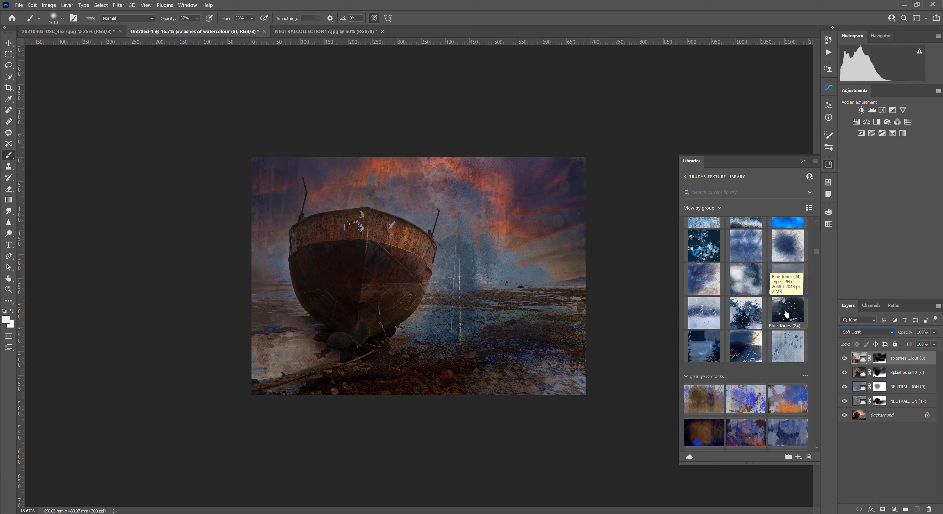
Place the Blue Tones (24) texture from the library over the photo and enlarge it to about 407% to cover the canvas.
drag(787, 313, 417, 288)
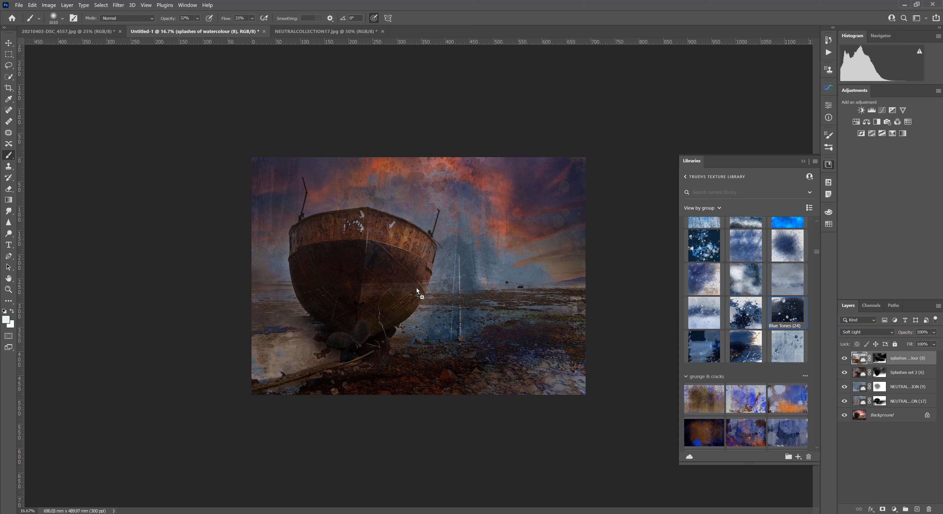
drag(416, 245, 417, 143)
drag(417, 329, 417, 399)
drag(543, 272, 593, 272)
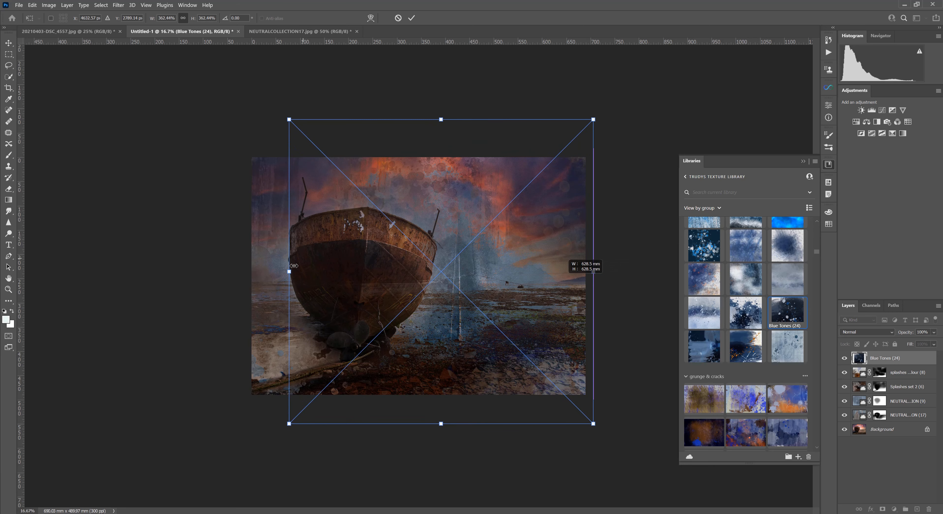
drag(287, 270, 246, 271)
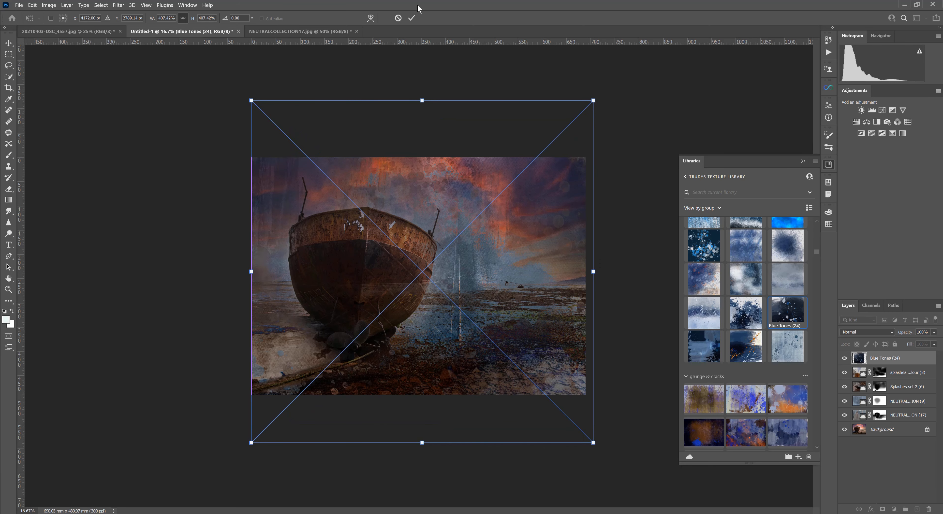
click(412, 18)
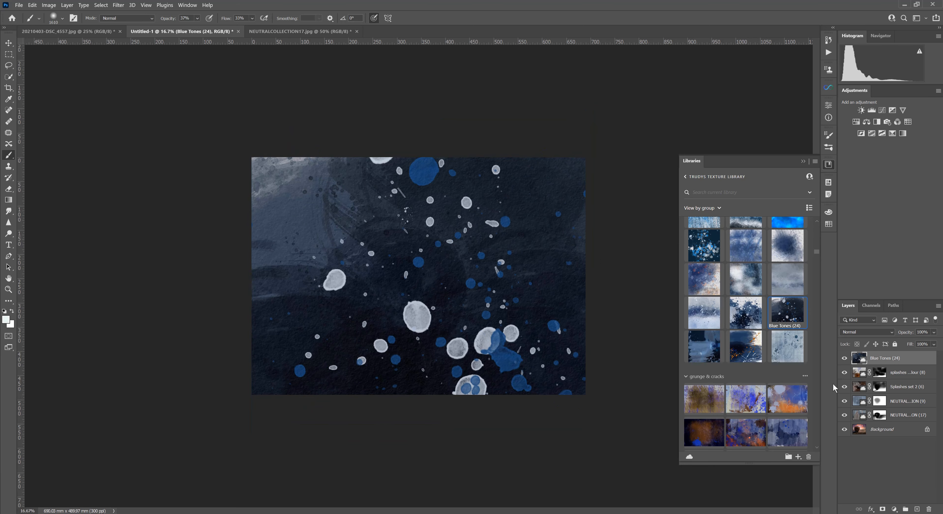
Set the Blue Tones (24) layer's blend mode to Darker Color and reduce its fill to 49%.
click(861, 332)
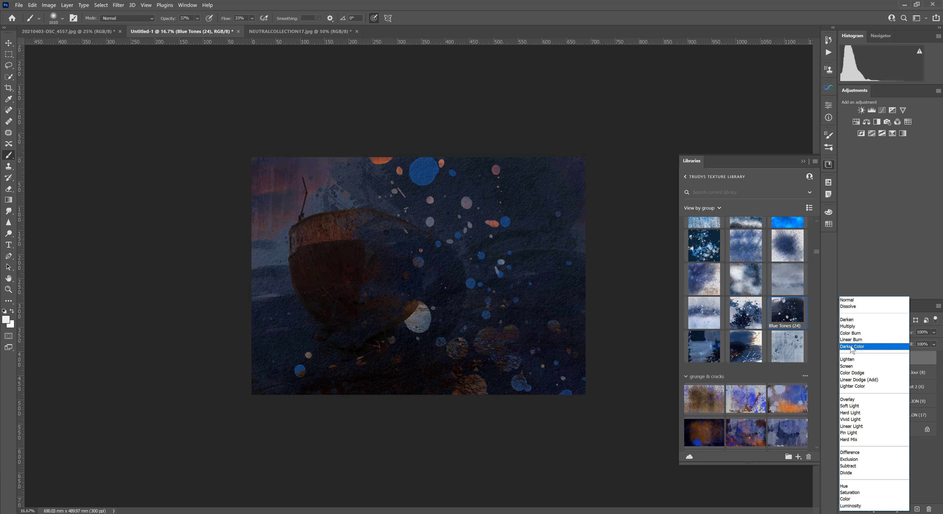
click(852, 346)
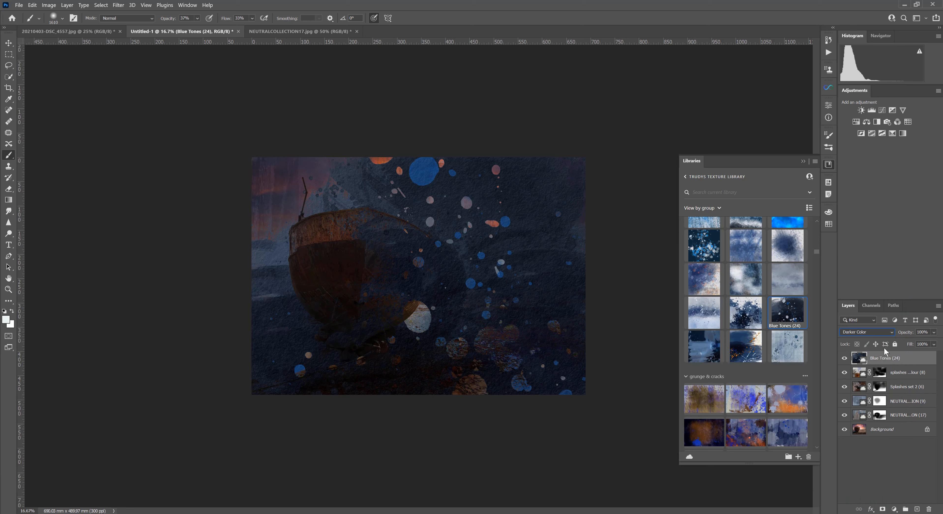
click(935, 344)
drag(934, 353, 922, 358)
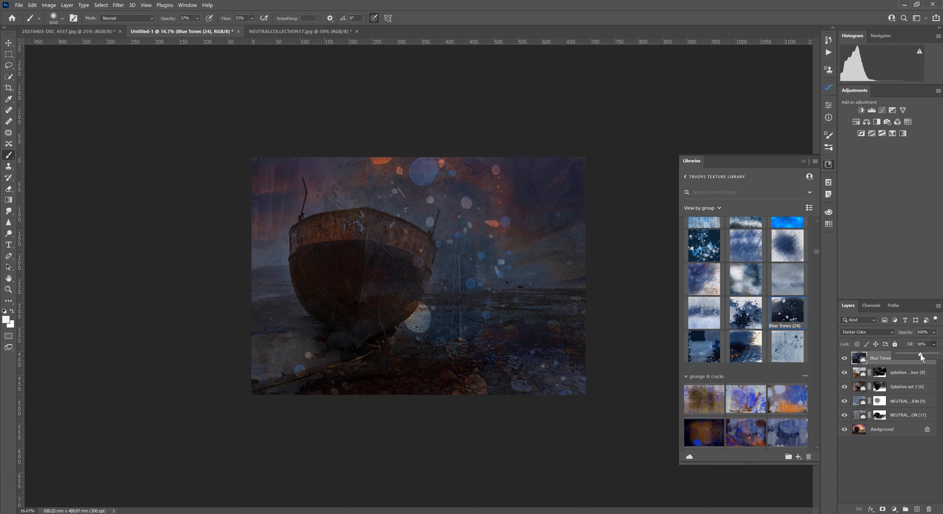
drag(921, 356, 918, 355)
Add a layer mask to Blue Tones (24) and paint black on it to clear the boat and left foreground.
click(882, 509)
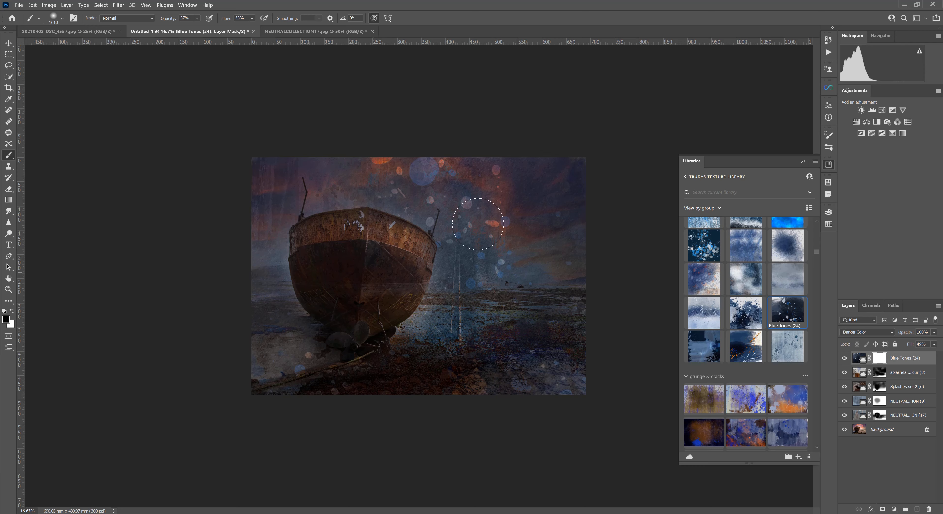
mouse_move(392, 295)
mouse_down()
mouse_move(365, 317)
mouse_move(361, 282)
mouse_move(343, 297)
mouse_move(320, 273)
mouse_move(332, 295)
mouse_move(317, 236)
mouse_move(327, 259)
mouse_move(334, 240)
mouse_move(406, 248)
mouse_move(395, 243)
mouse_move(371, 267)
mouse_move(332, 247)
mouse_move(343, 284)
mouse_move(331, 274)
mouse_move(377, 307)
mouse_move(401, 280)
mouse_move(390, 286)
mouse_move(396, 256)
mouse_move(354, 278)
mouse_move(358, 251)
mouse_move(328, 256)
mouse_move(319, 246)
mouse_move(338, 304)
mouse_move(356, 314)
mouse_move(349, 331)
mouse_move(362, 311)
mouse_move(360, 329)
mouse_move(372, 292)
mouse_move(387, 291)
mouse_move(390, 332)
mouse_move(379, 334)
mouse_move(430, 344)
mouse_move(354, 343)
mouse_move(416, 348)
mouse_move(333, 350)
mouse_move(323, 366)
mouse_move(287, 376)
mouse_move(296, 382)
mouse_move(254, 385)
mouse_move(287, 389)
mouse_move(245, 384)
mouse_move(335, 374)
mouse_move(298, 356)
mouse_move(358, 360)
mouse_move(296, 340)
mouse_move(353, 354)
mouse_move(260, 343)
mouse_move(325, 359)
mouse_move(298, 365)
mouse_move(313, 355)
mouse_move(241, 337)
mouse_move(331, 342)
mouse_move(289, 309)
mouse_move(358, 332)
mouse_move(304, 355)
mouse_move(366, 341)
mouse_move(350, 320)
mouse_move(432, 309)
mouse_move(316, 301)
mouse_move(396, 312)
mouse_move(467, 306)
mouse_move(386, 310)
mouse_move(365, 287)
mouse_move(393, 264)
mouse_move(391, 274)
mouse_move(323, 256)
mouse_move(356, 280)
mouse_move(390, 280)
mouse_move(353, 331)
mouse_up()
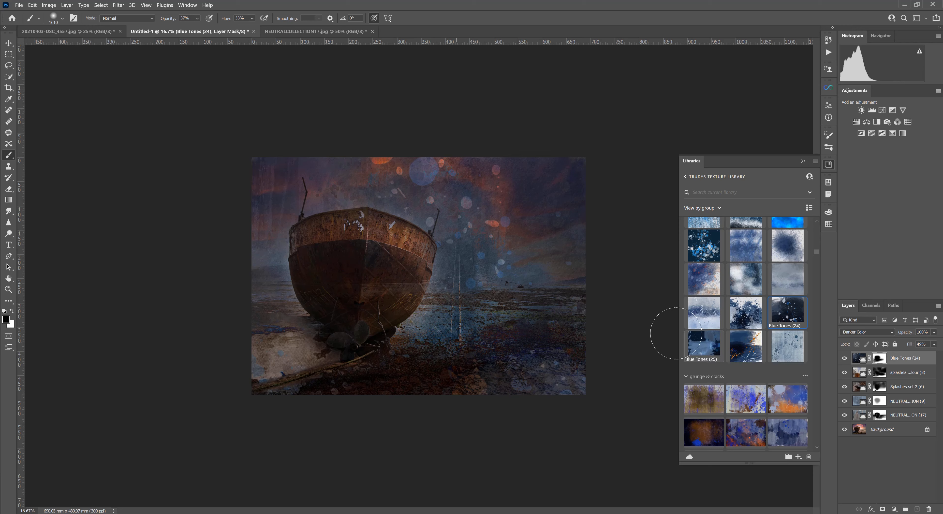
Compare the image with the masked Blue Tones (24) layer hidden and shown, examining its effect on the sky and right foreground.
click(845, 359)
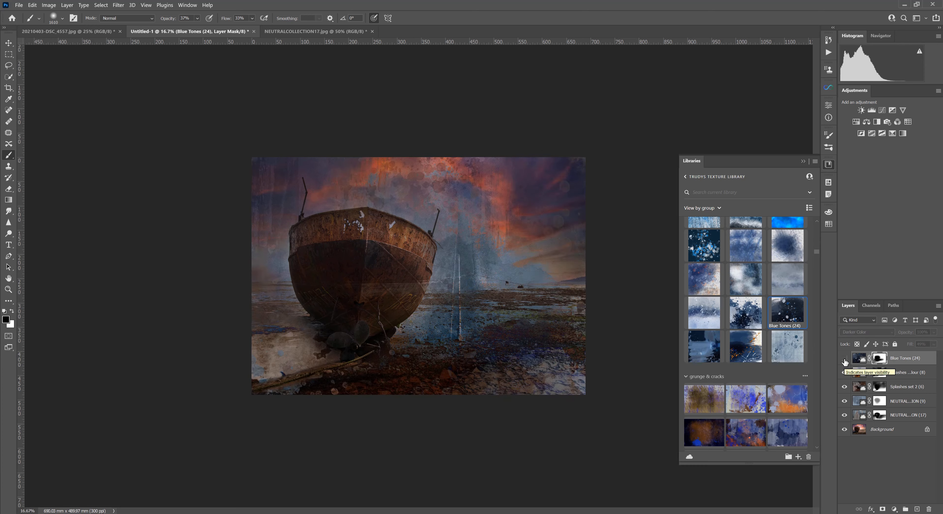
click(845, 359)
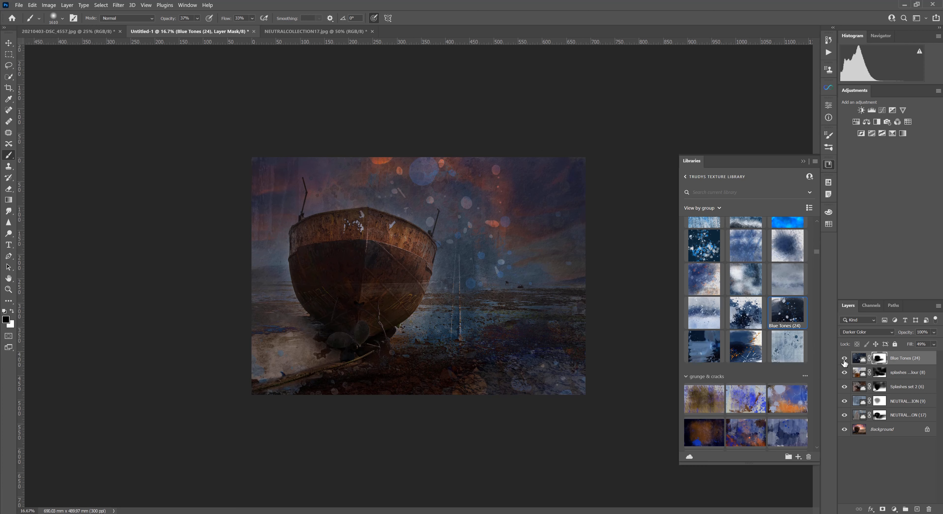
click(845, 359)
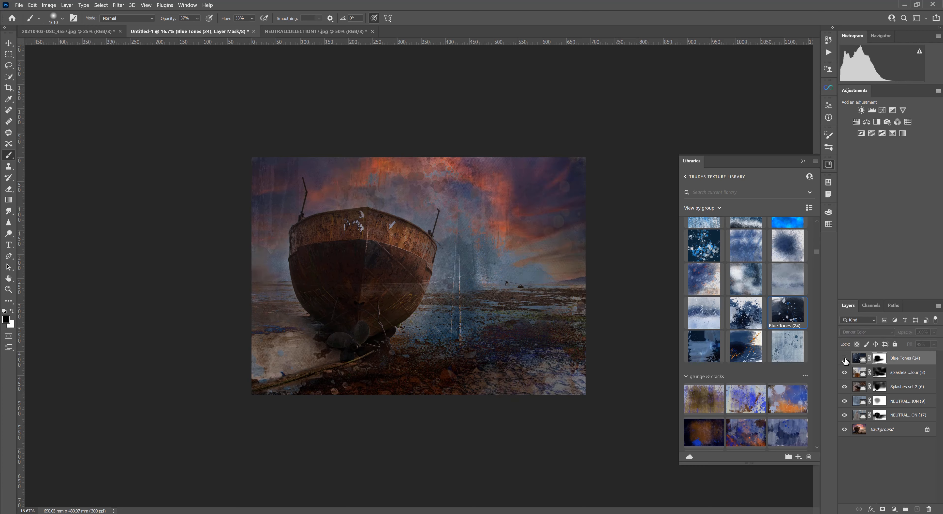
click(845, 358)
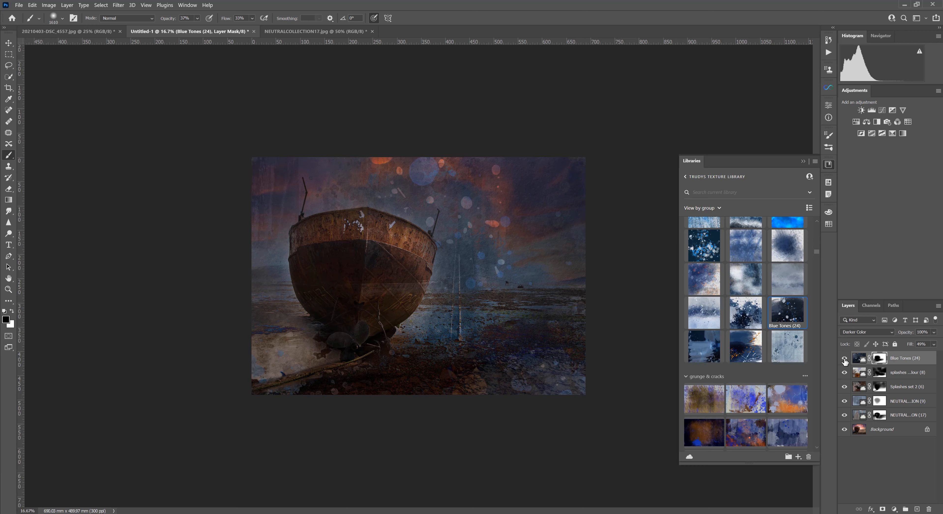
click(845, 359)
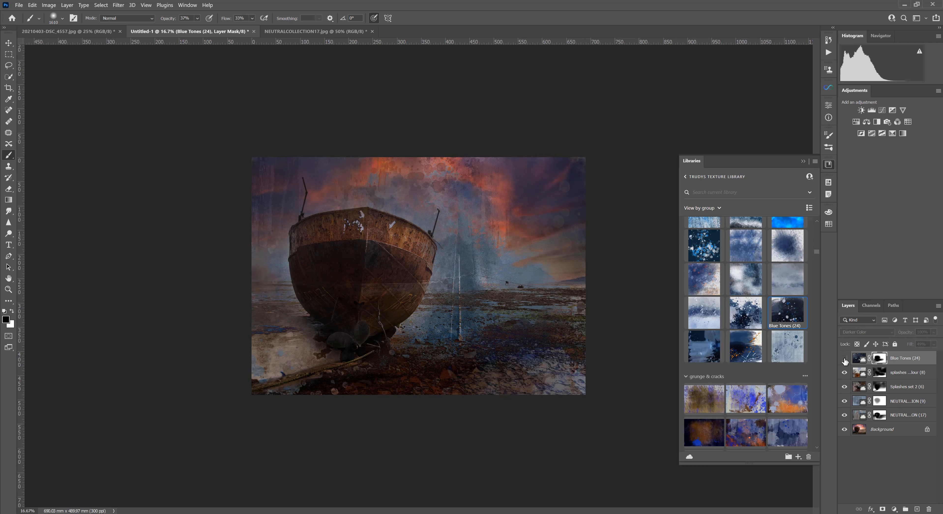
click(844, 358)
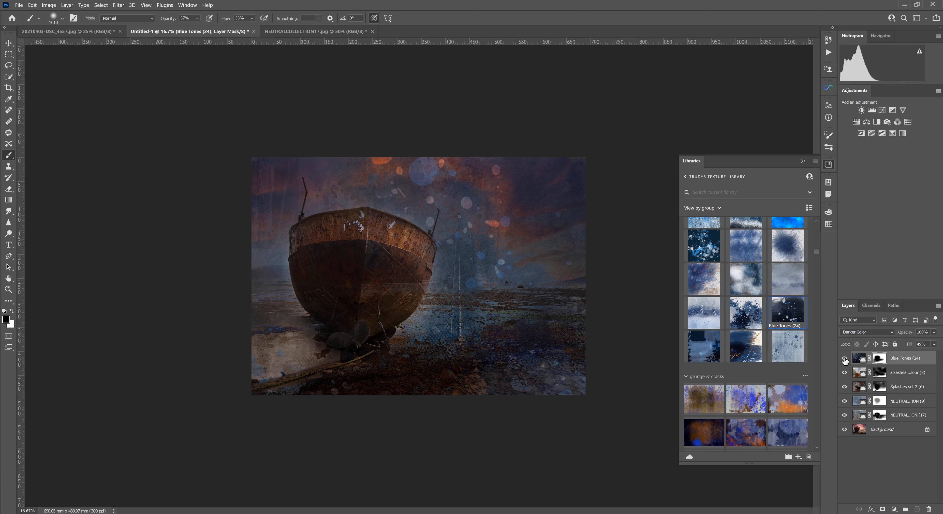
click(845, 358)
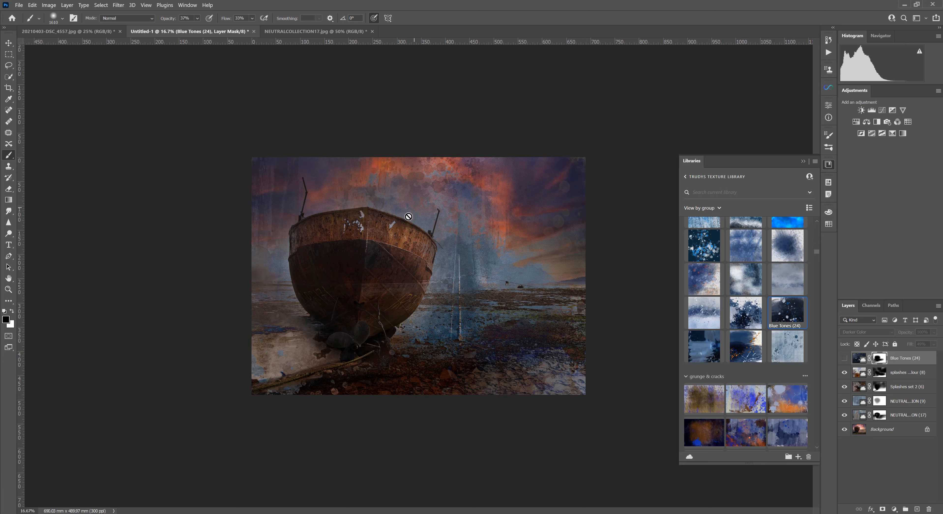
Show the Blue Tones (24) layer again and paint black on its mask to reveal more orange sky above and beside the boat.
click(846, 359)
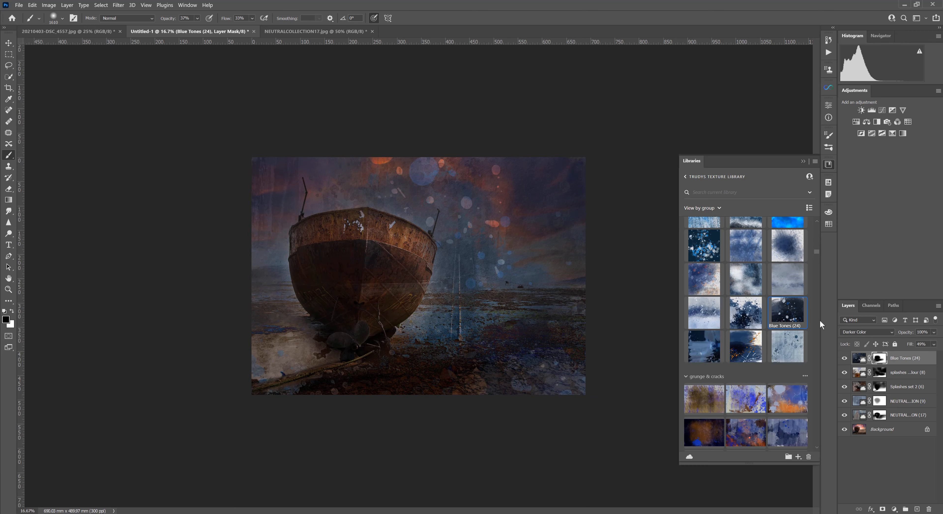
drag(392, 214, 462, 211)
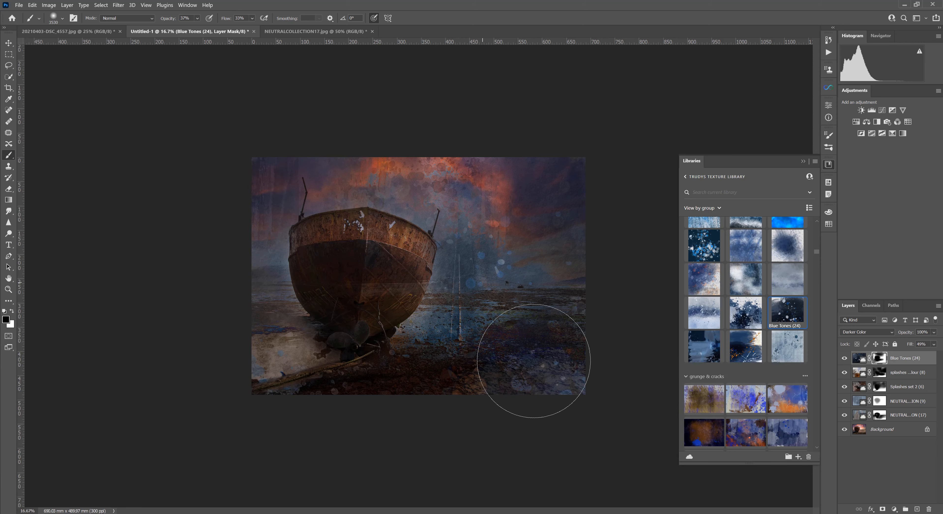
key(ctrl+plus)
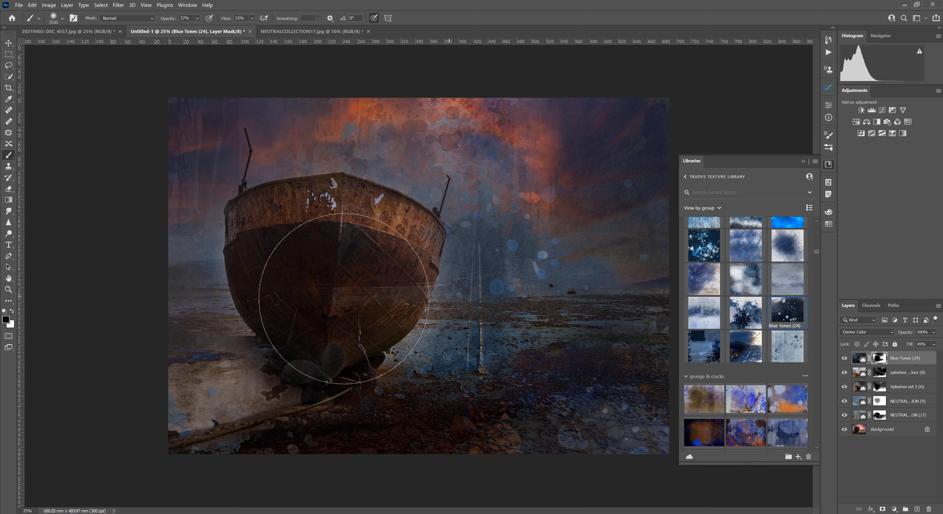
Stamp all visible layers into a new merged layer at the top of the layer stack.
click(9, 43)
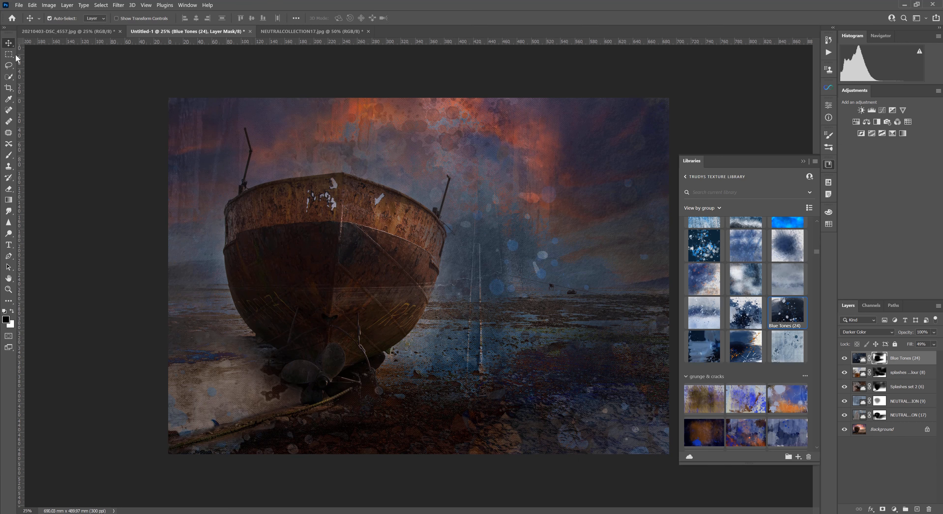
key(shift+alt+n)
click(482, 246)
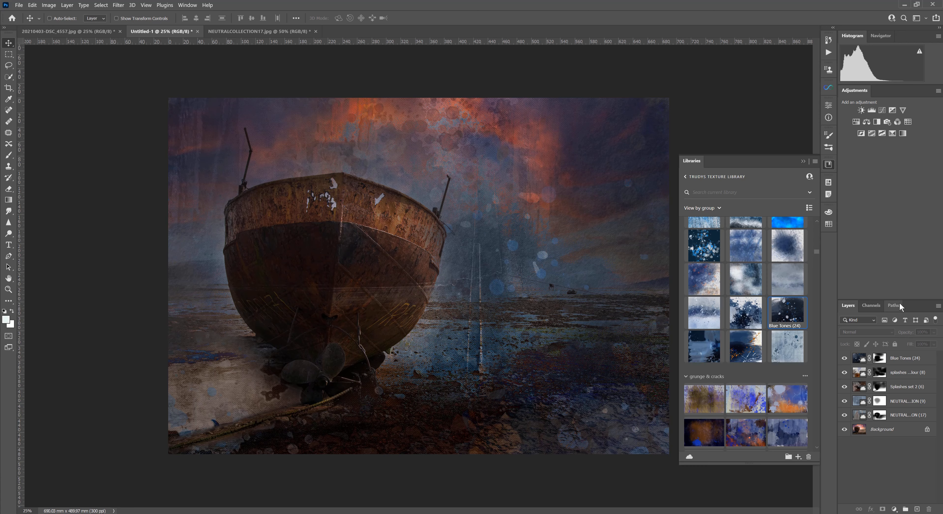
key(ctrl+shift+alt+e)
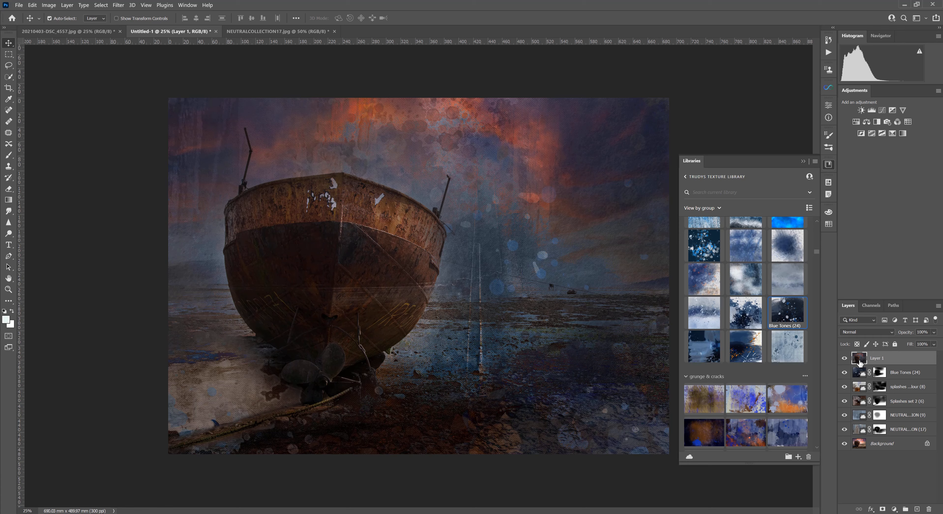
Lasso the upper part of the two thin poles in the sky behind the boat and remove it with a Content-Aware fill.
click(9, 67)
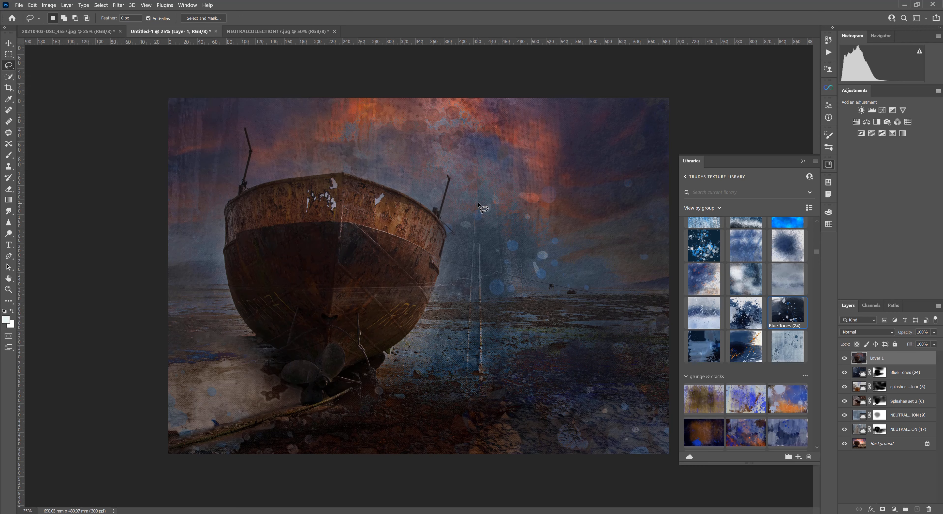
drag(475, 202, 471, 273)
mouse_move(477, 238)
mouse_down()
mouse_move(480, 198)
mouse_move(480, 207)
mouse_up()
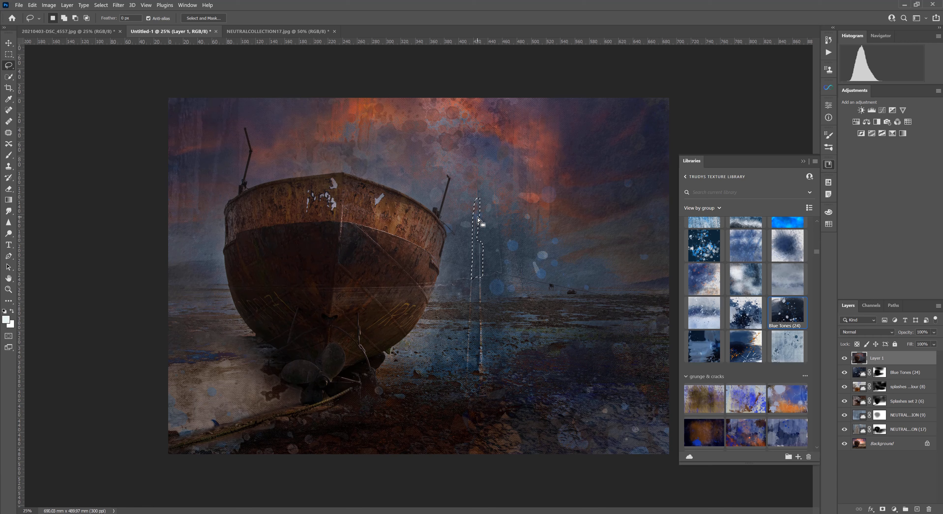
right_click(477, 220)
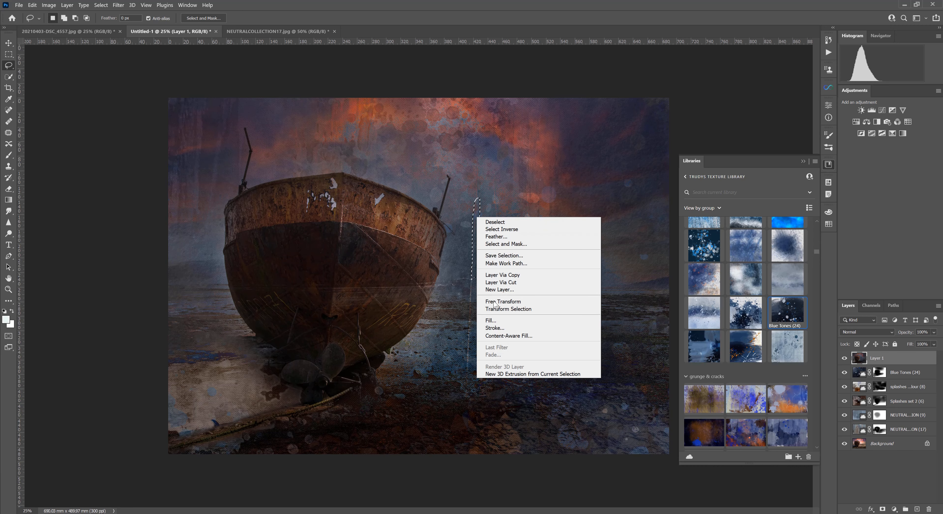
click(493, 321)
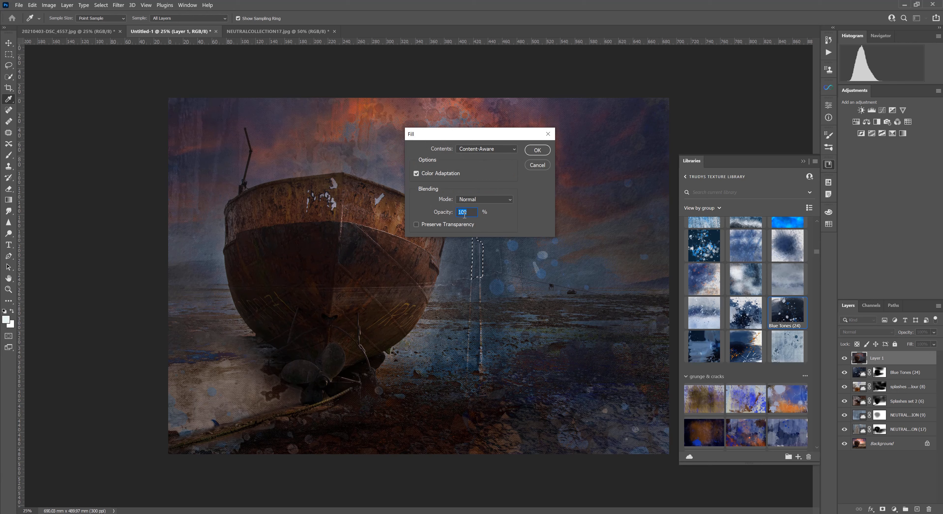
click(538, 150)
Lasso the lower end of the left pole on the wet foreground and remove it with a Content-Aware fill.
key(l)
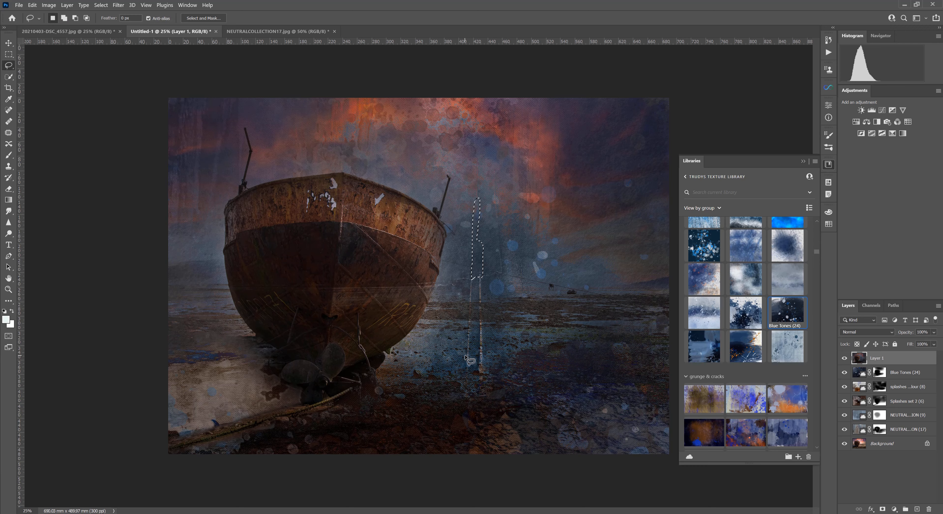
mouse_move(470, 366)
mouse_down()
mouse_move(472, 320)
mouse_move(471, 368)
mouse_up()
right_click(471, 345)
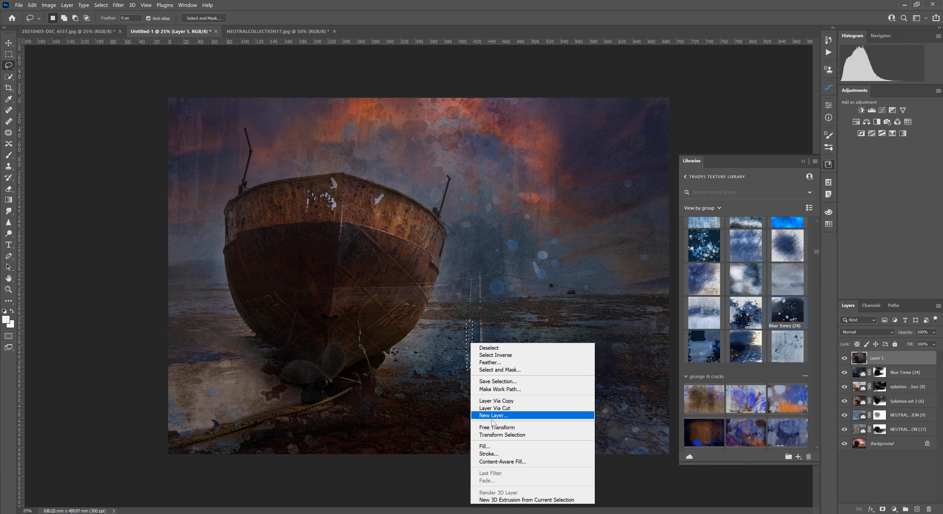
click(489, 448)
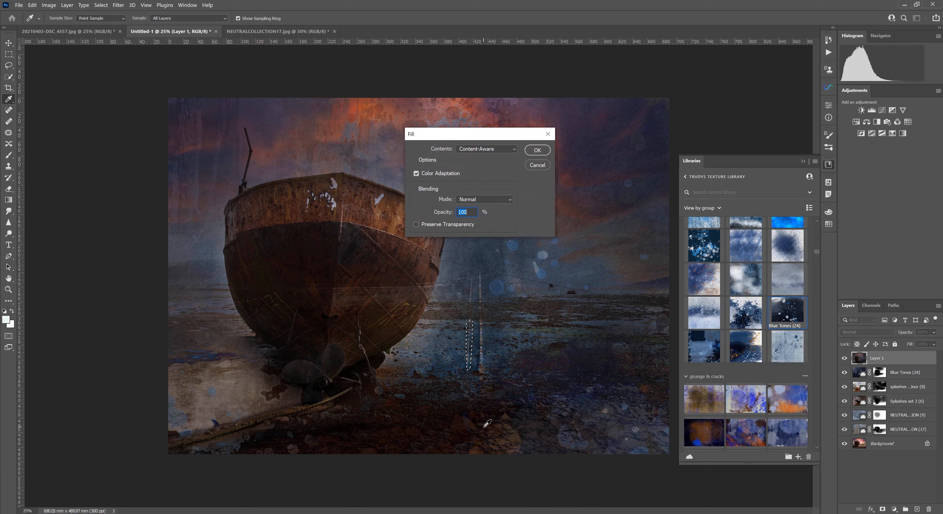
click(537, 150)
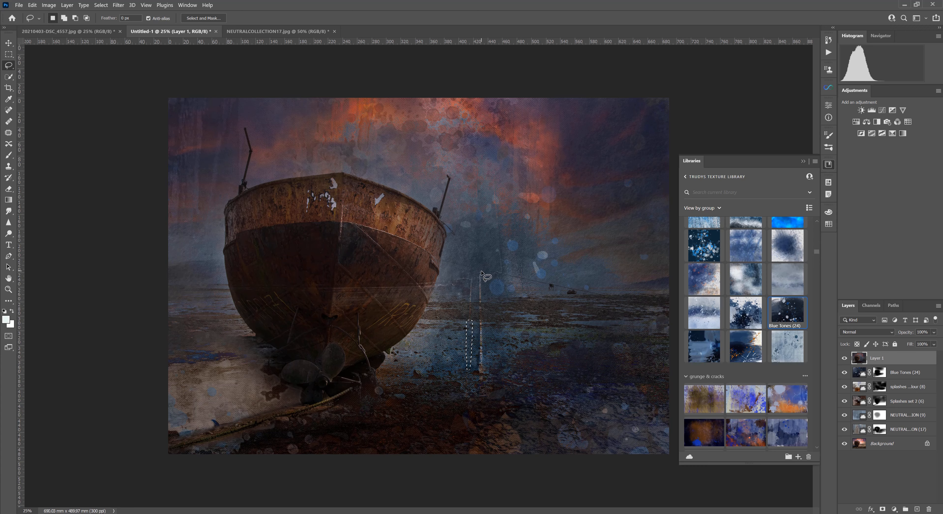
Lasso the right pole's remnant crossing the horizon and replace it using a Content-Aware fill.
drag(477, 277, 477, 299)
drag(478, 308, 482, 273)
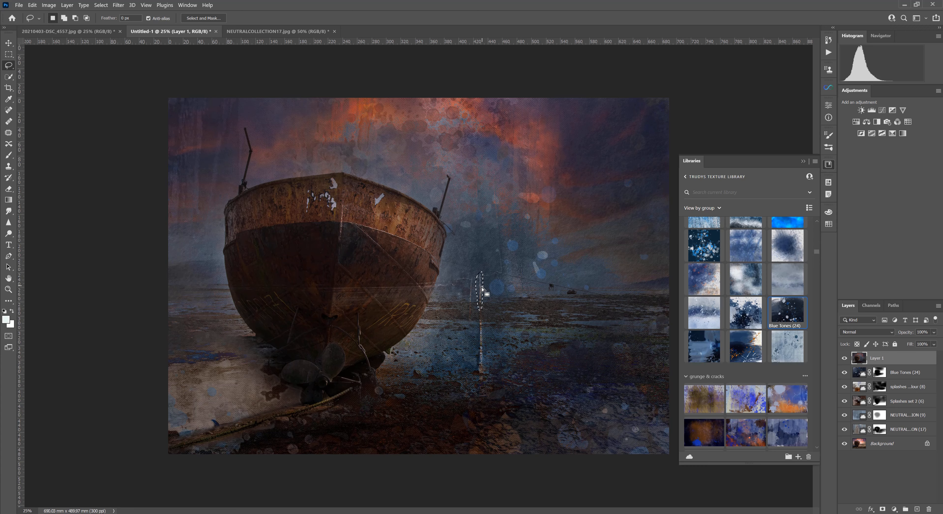
right_click(480, 290)
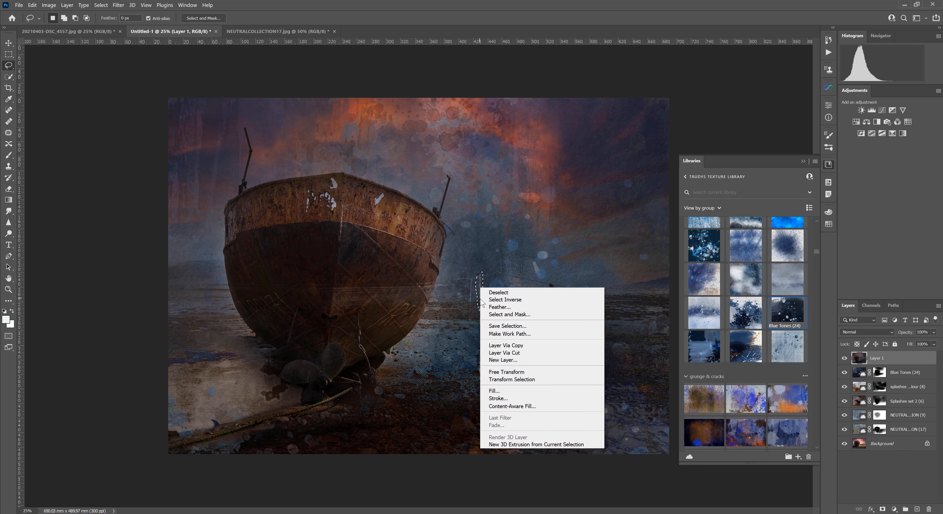
click(493, 392)
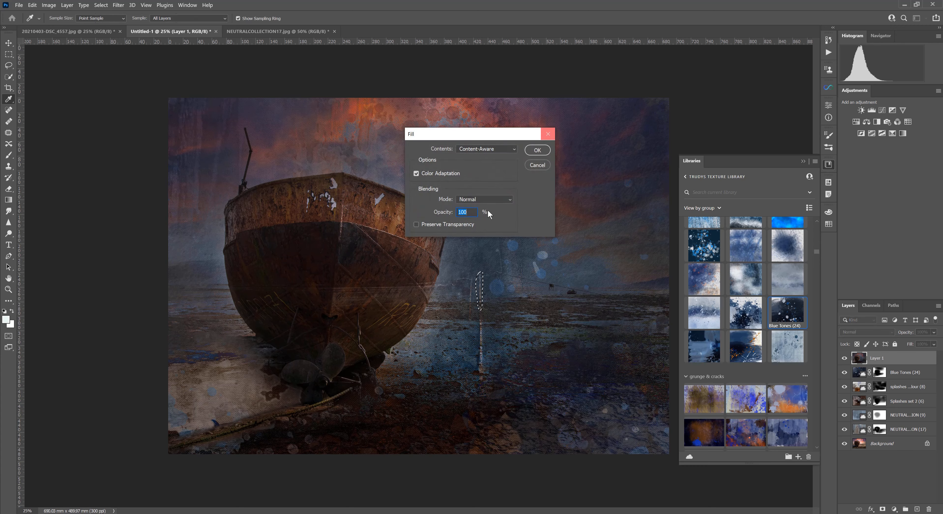
click(537, 150)
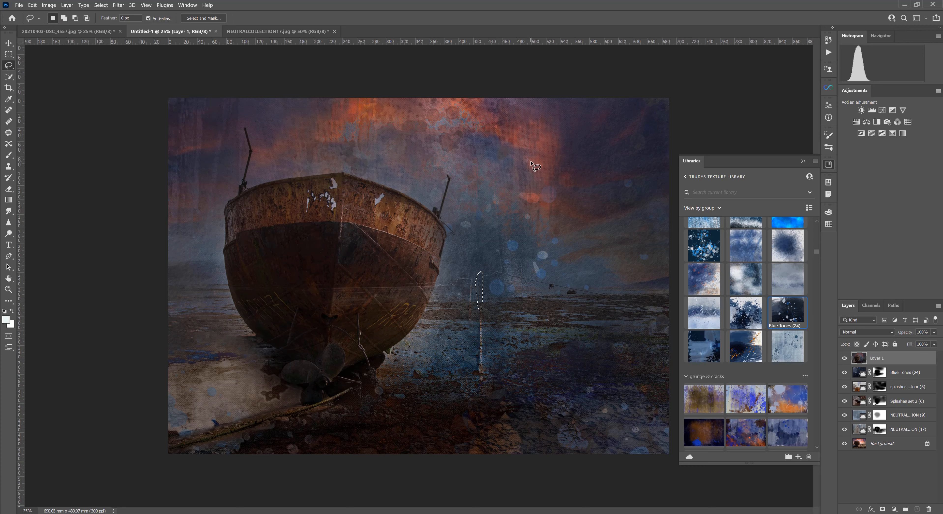
Remove the left pole's remnant at the horizon with a lasso selection and Content-Aware fill.
mouse_move(470, 277)
mouse_down()
mouse_move(467, 302)
mouse_move(470, 282)
mouse_up()
right_click(467, 281)
click(482, 397)
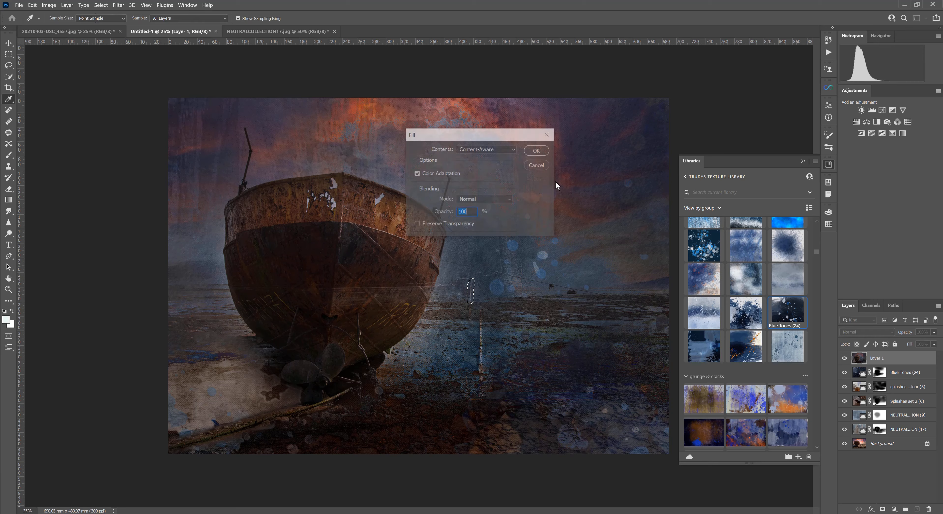
click(543, 153)
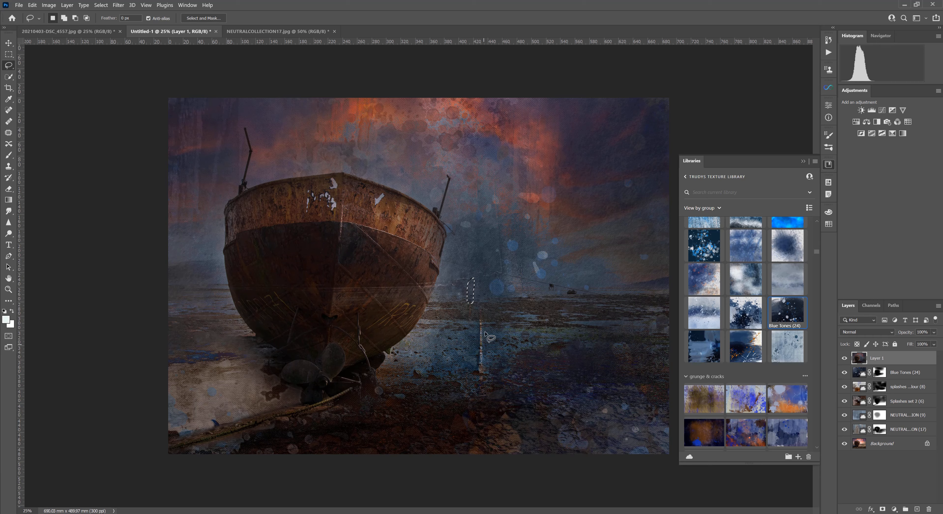
Lasso the right pole's lower section on the wet foreground and erase it with a Content-Aware fill.
mouse_move(479, 319)
mouse_down()
mouse_move(481, 377)
mouse_move(479, 320)
mouse_up()
right_click(481, 338)
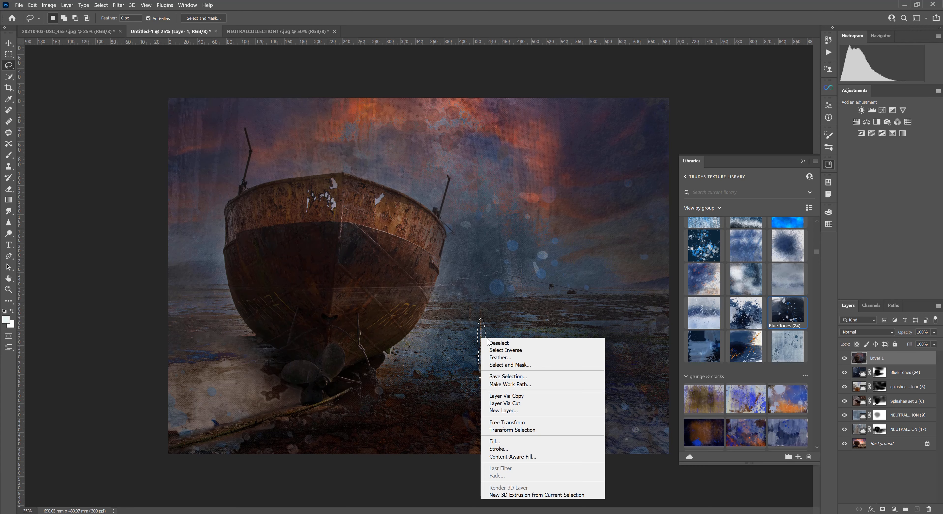
click(498, 441)
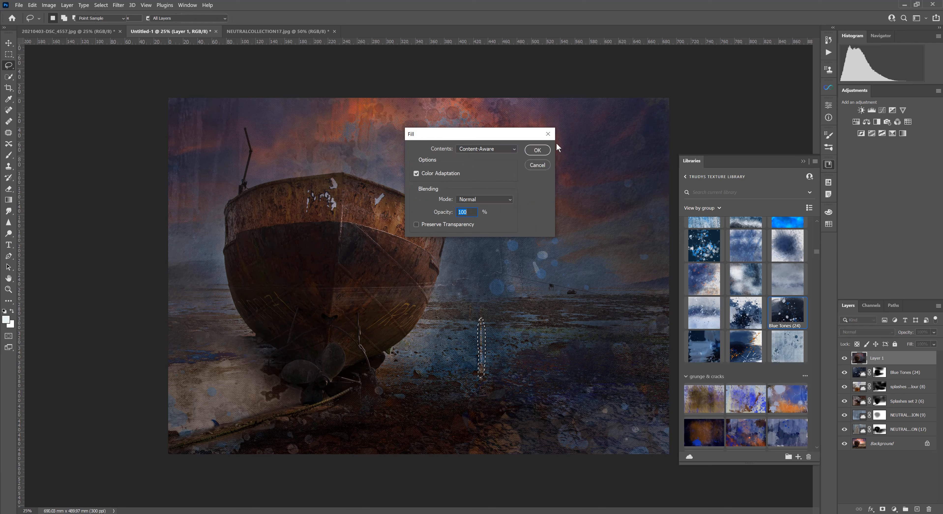
click(538, 151)
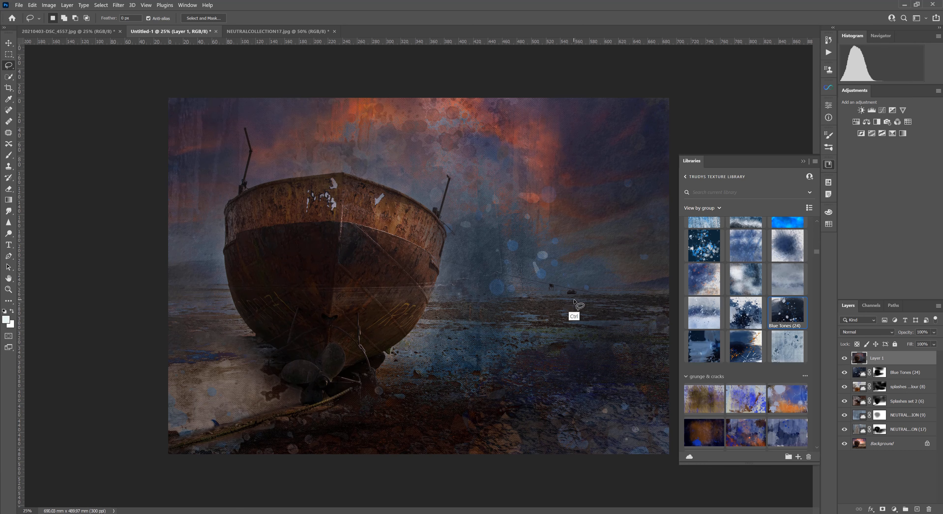
Lasso the larger dark object on the distant horizon at the far right and remove it with a Content-Aware fill.
key(ctrl+plus)
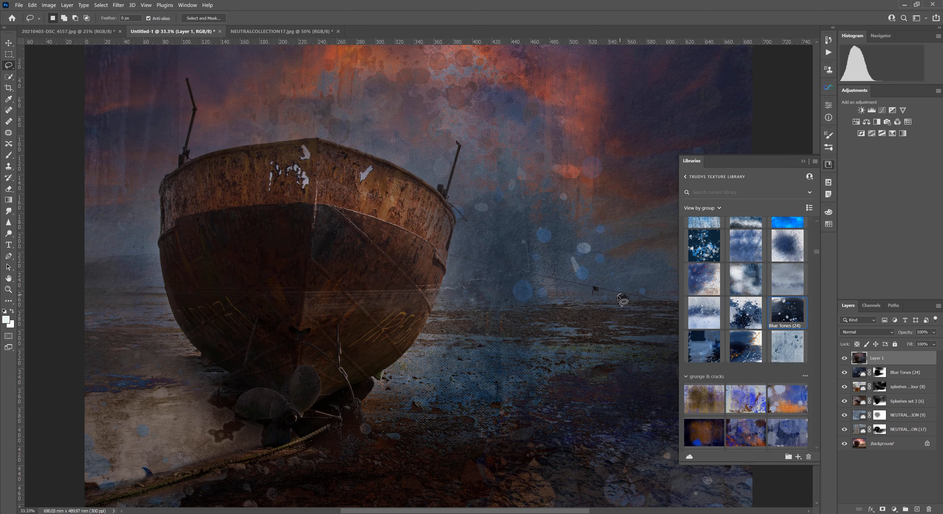
drag(618, 295, 625, 300)
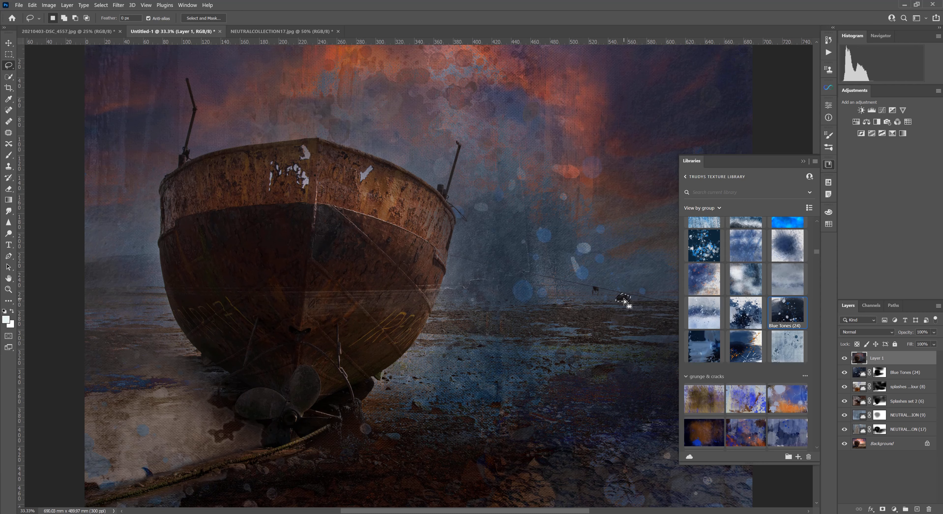
right_click(625, 300)
click(637, 402)
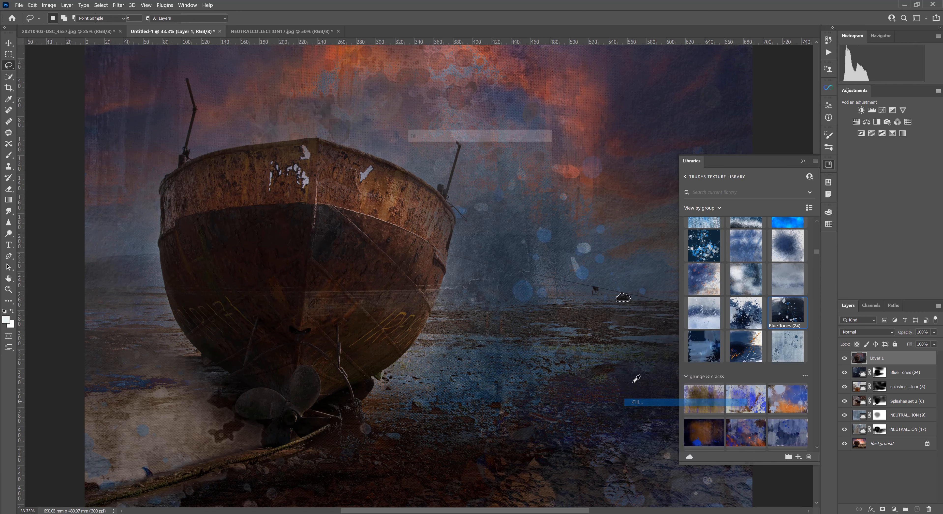
click(542, 152)
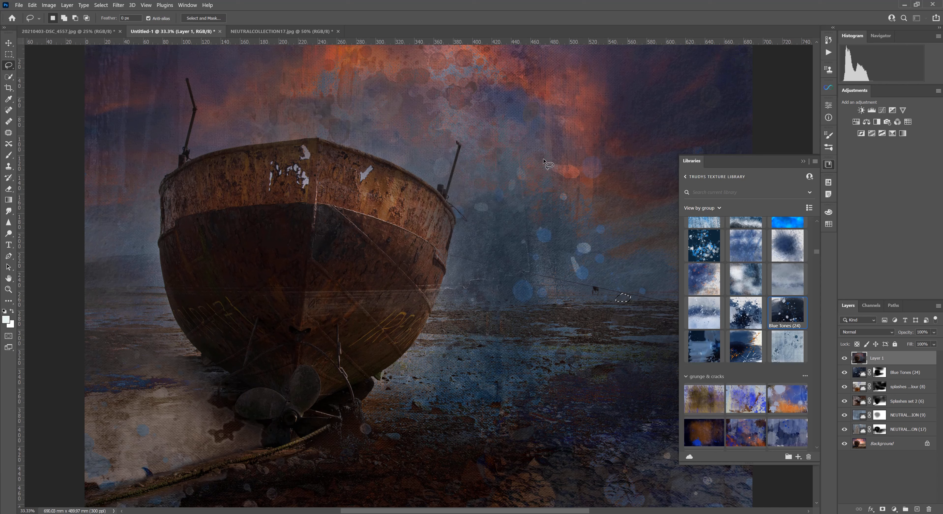
Lasso the remaining small dark object on the horizon, remove it with a Content-Aware fill and clear the selection.
click(599, 292)
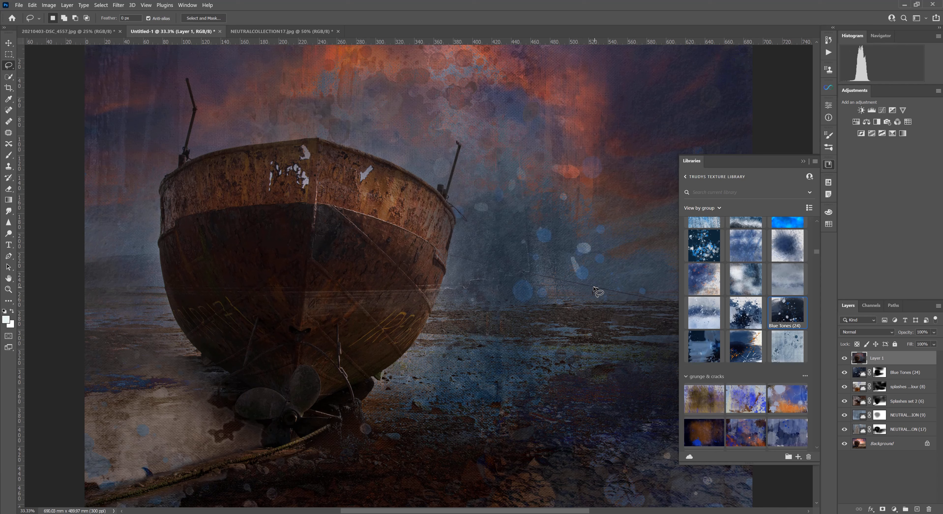
drag(593, 287, 599, 297)
right_click(597, 295)
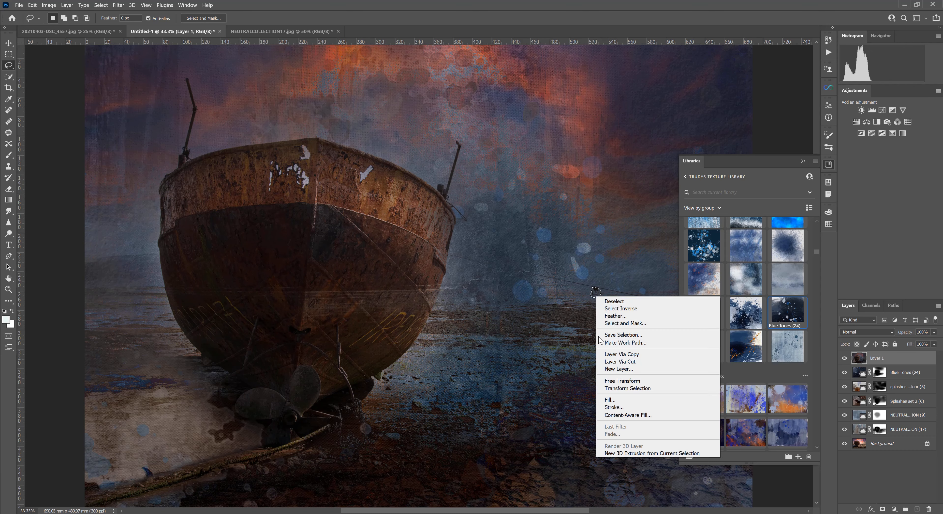
click(605, 400)
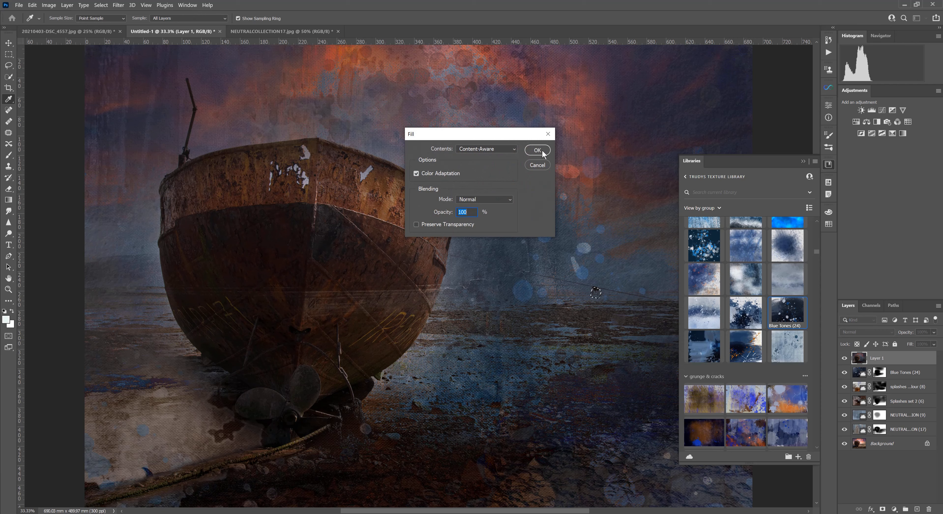
click(537, 150)
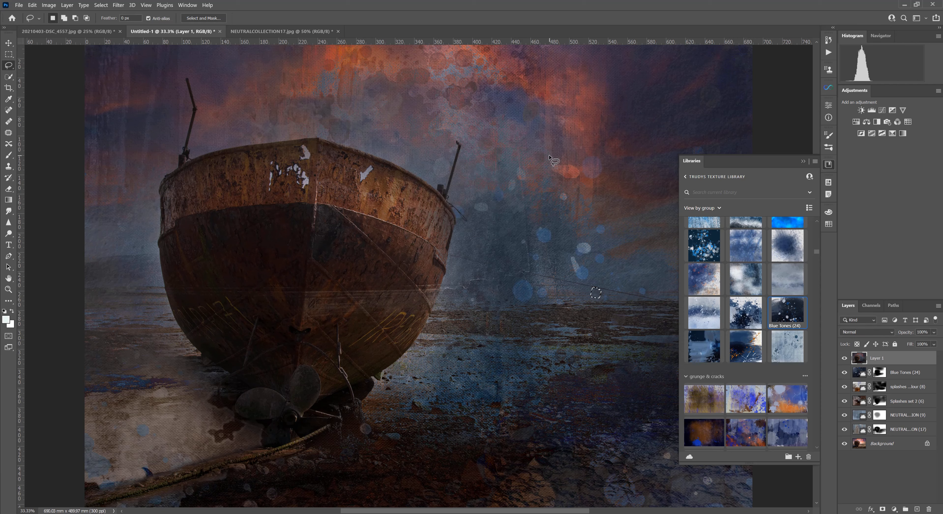
key(ctrl+d)
Brighten Layer 1 with a Levels adjustment, setting the white input level to 201 and the midtones to 1.00.
key(ctrl+minus)
key(ctrl+minus)
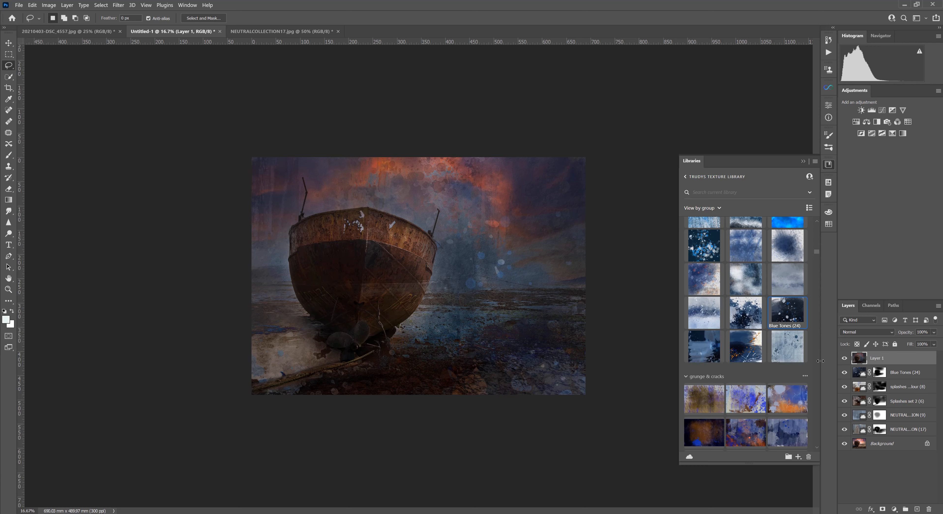
key(ctrl+l)
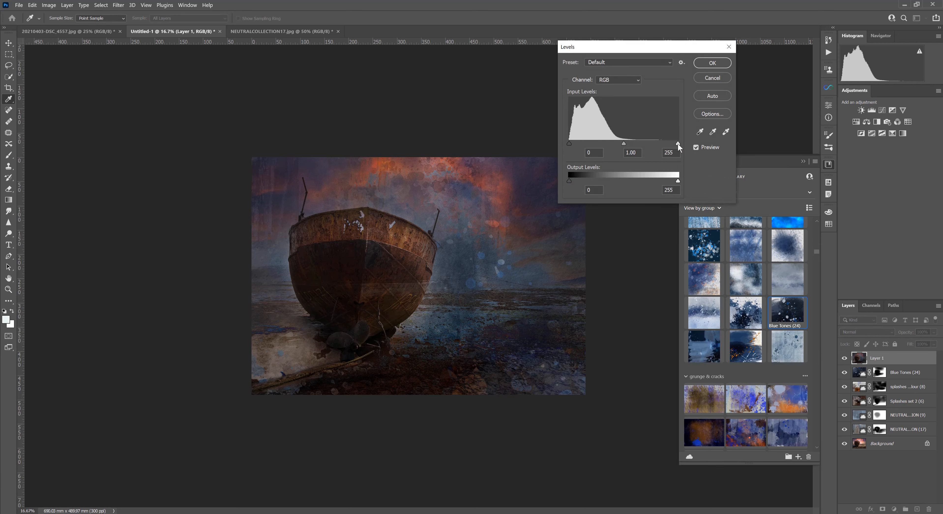
drag(678, 143, 614, 143)
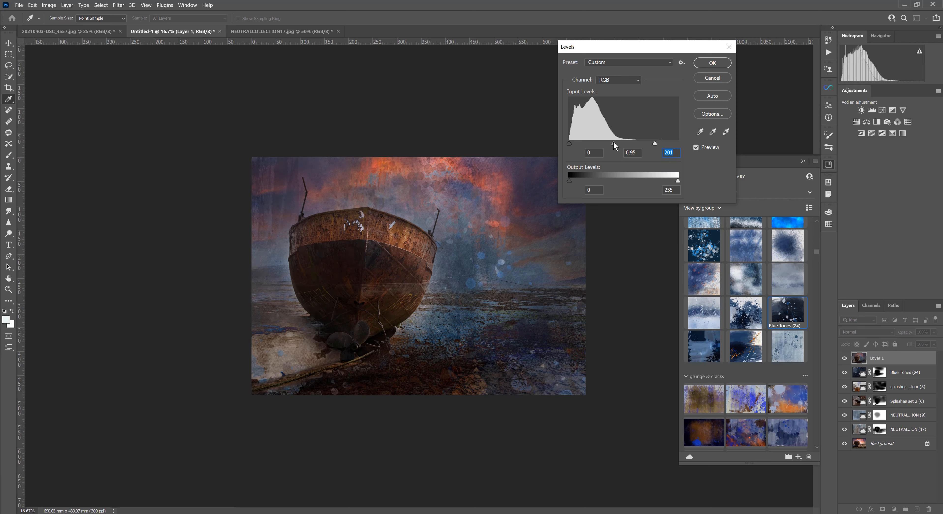
mouse_move(614, 143)
mouse_down()
mouse_move(602, 142)
mouse_move(613, 146)
mouse_up()
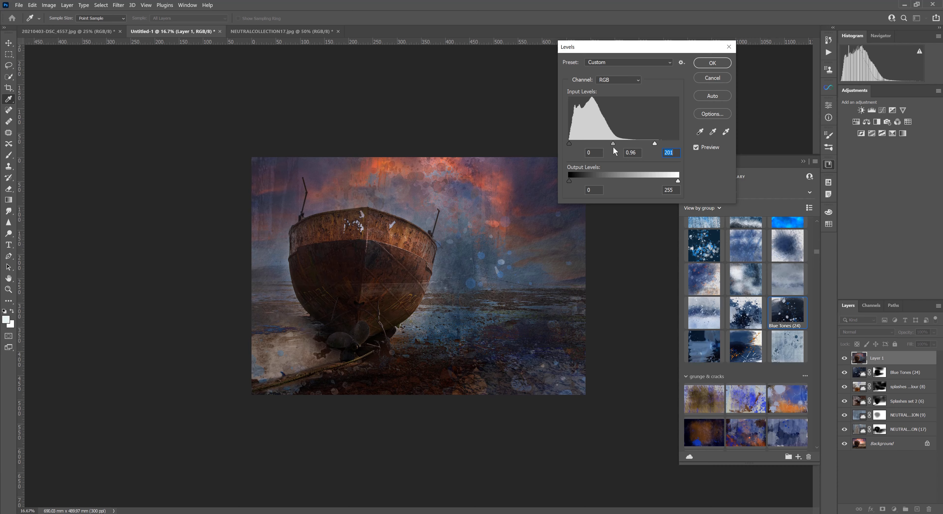
drag(614, 145, 612, 146)
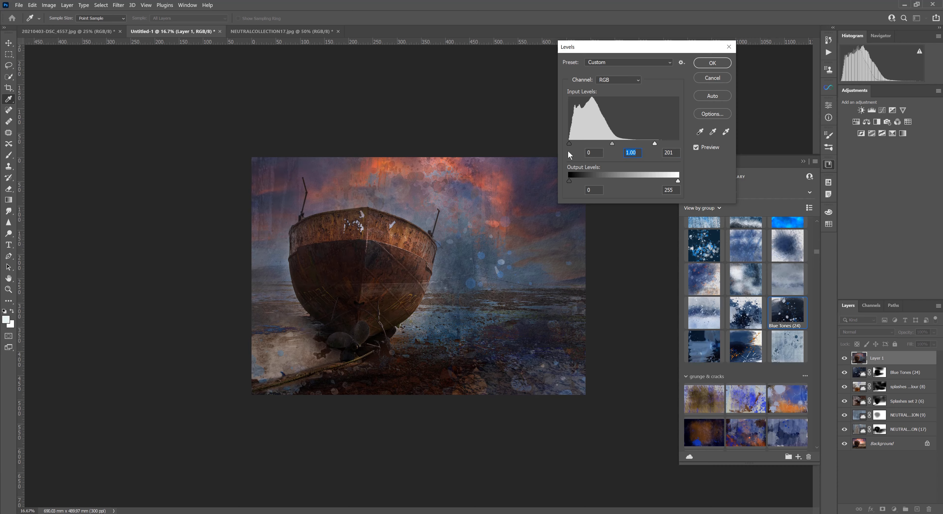
text(1)
drag(569, 146, 572, 147)
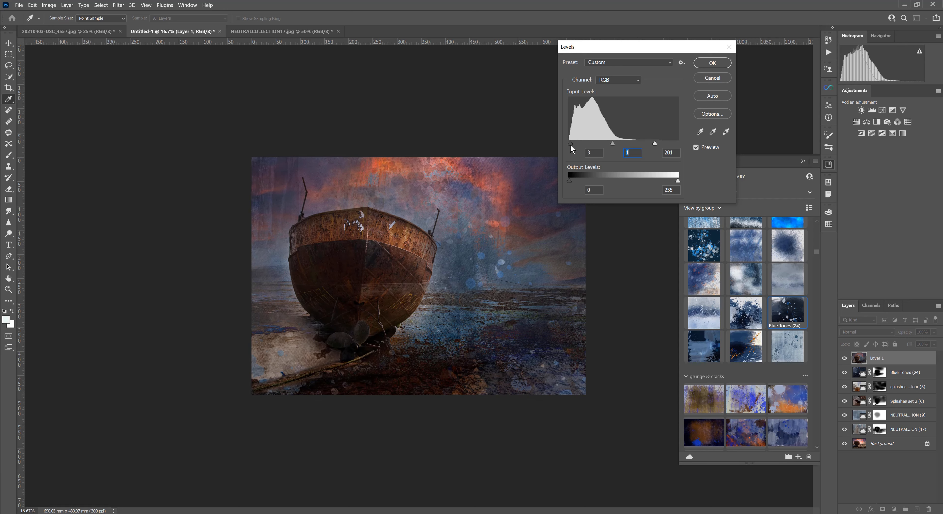
drag(571, 144, 568, 145)
click(713, 63)
key(l)
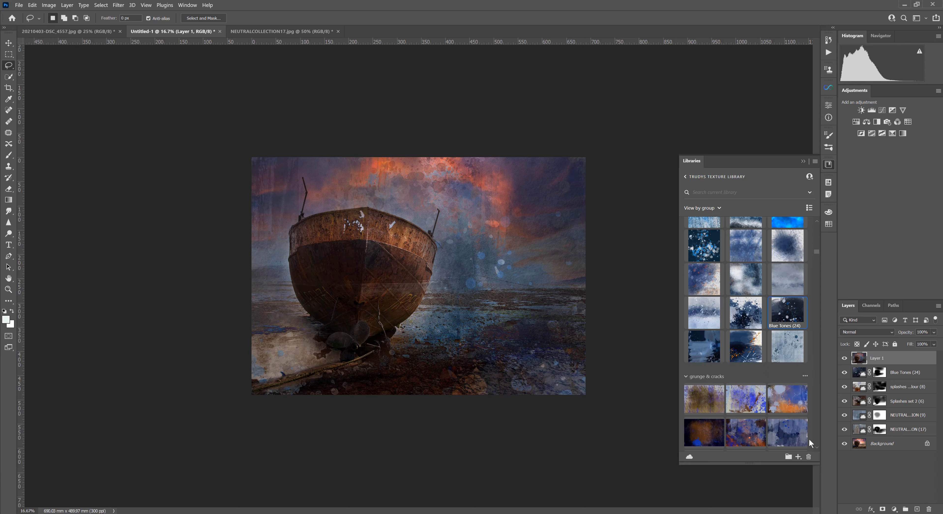
Browse the texture library groups from grunge & cracks through to the dreams collection for another suitable texture.
scroll(817, 446, down, 8)
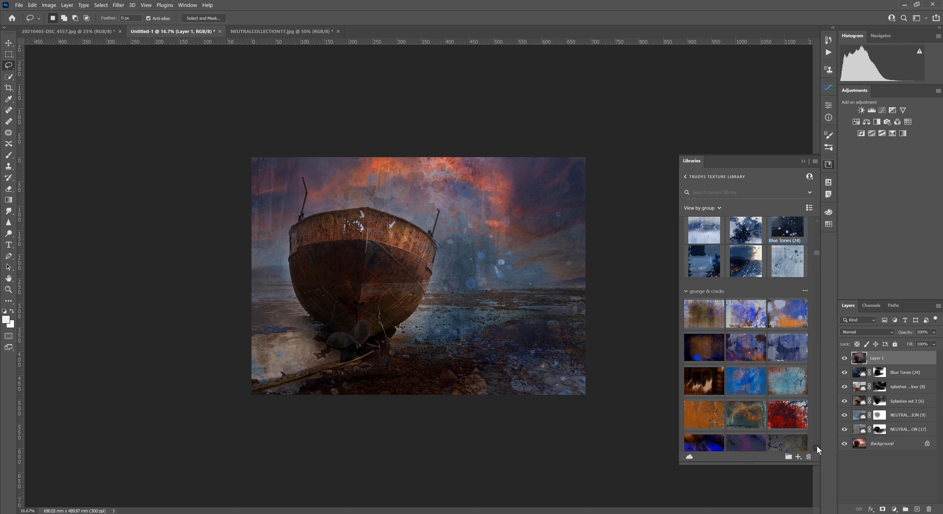
scroll(817, 446, down, 5)
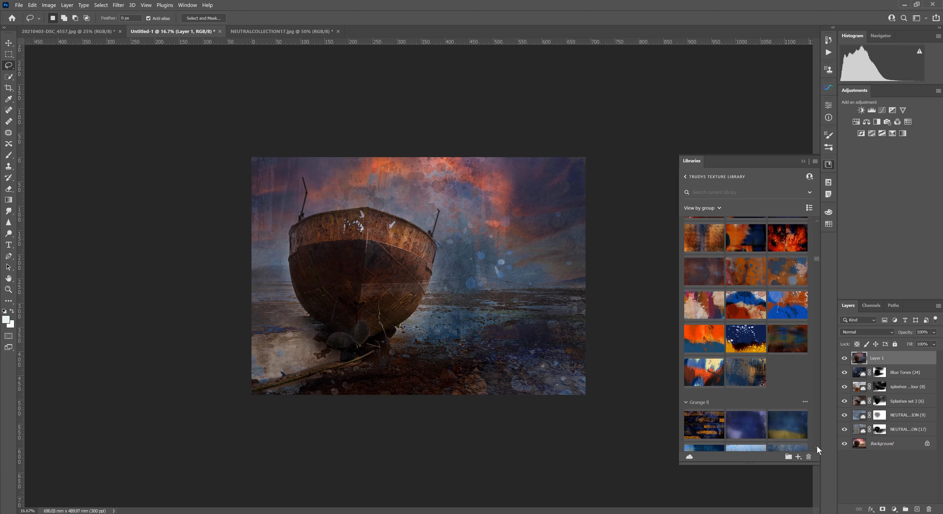
scroll(817, 445, down, 2)
scroll(817, 446, down, 3)
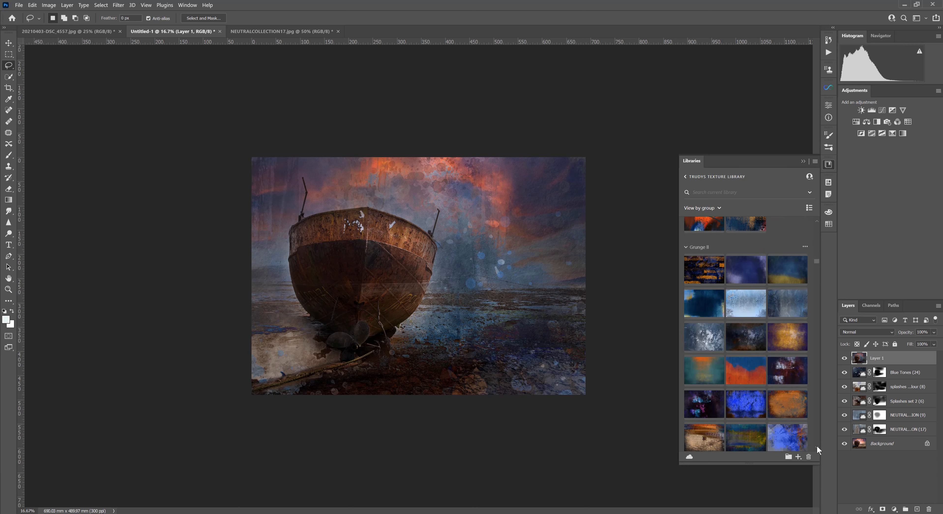
scroll(816, 445, down, 2)
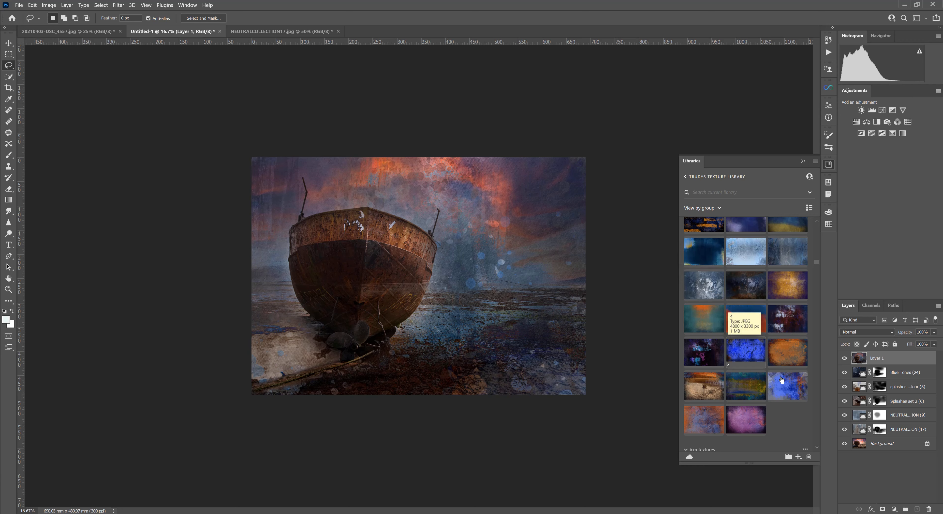
scroll(819, 445, down, 5)
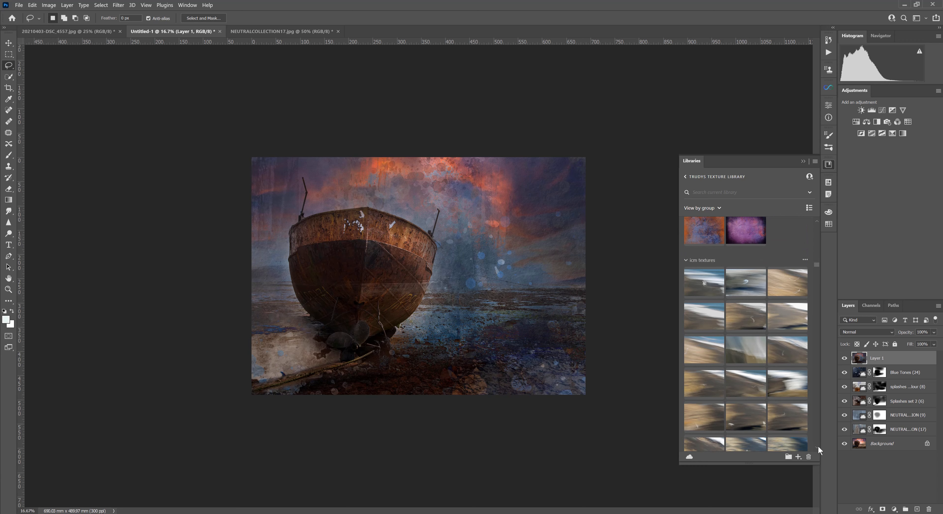
scroll(818, 445, down, 8)
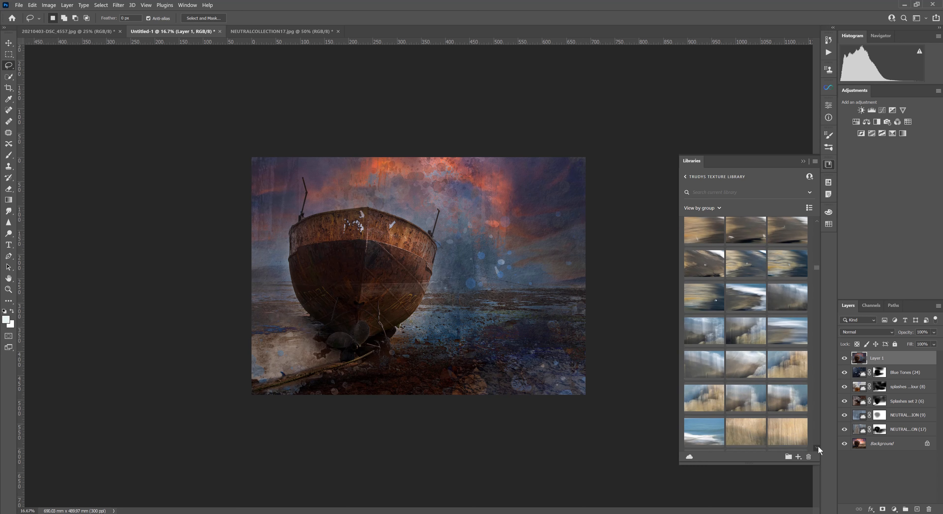
scroll(819, 445, down, 10)
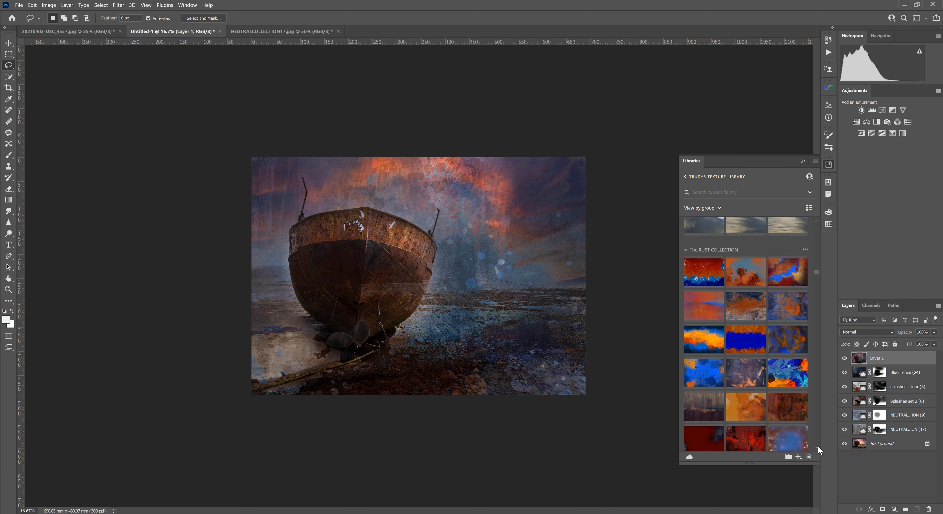
scroll(818, 445, down, 4)
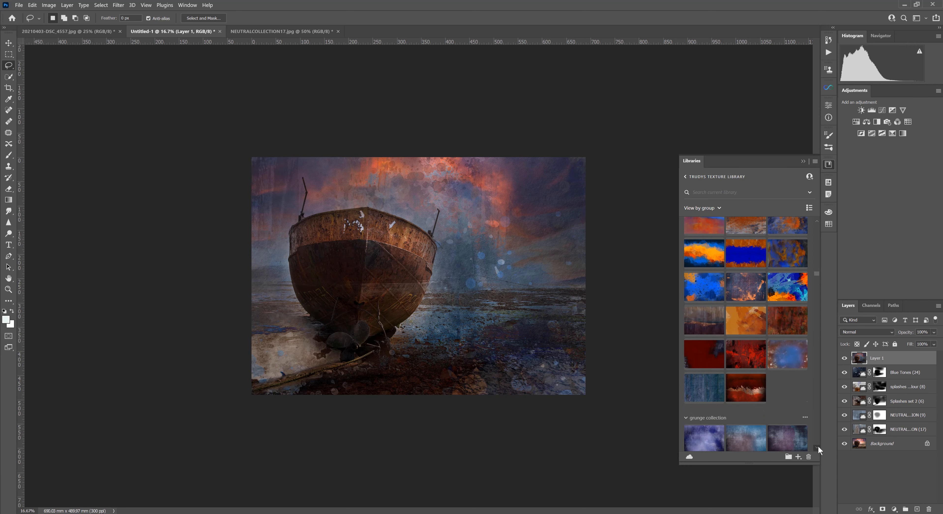
scroll(818, 446, down, 5)
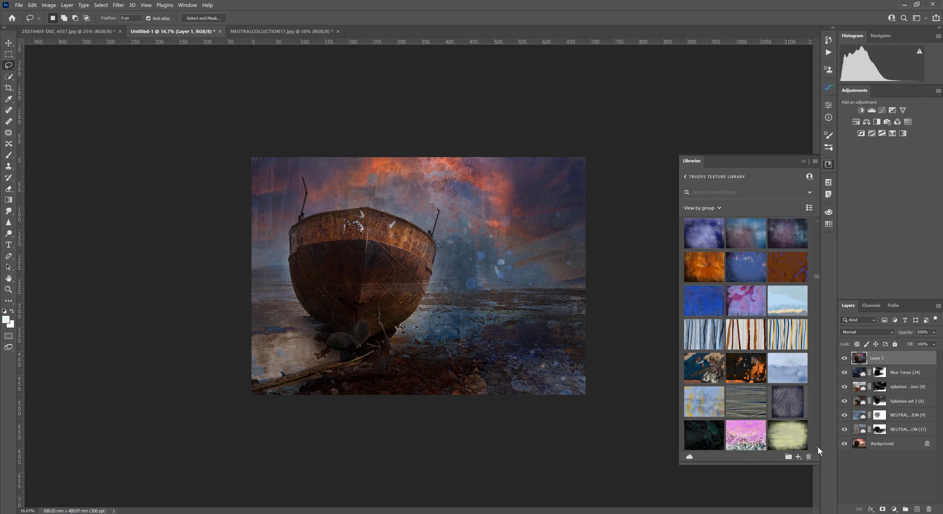
scroll(818, 446, down, 5)
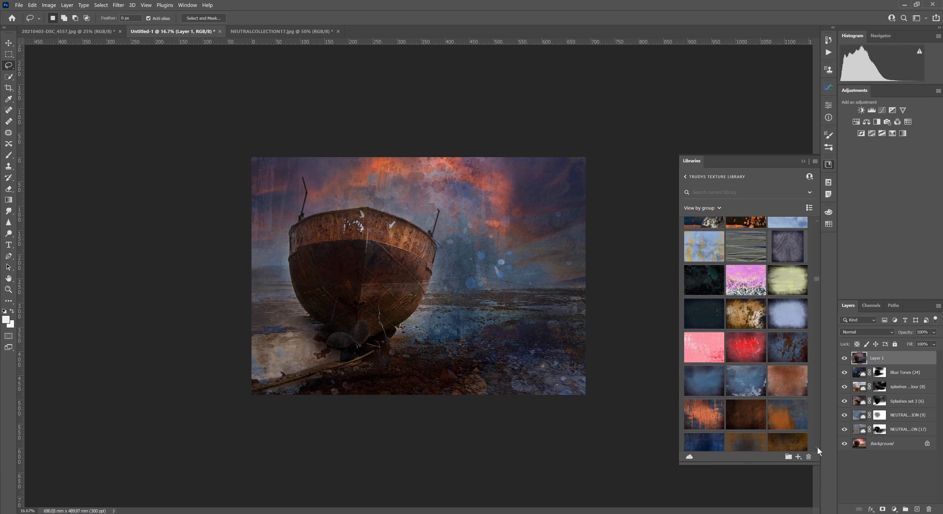
scroll(818, 447, down, 4)
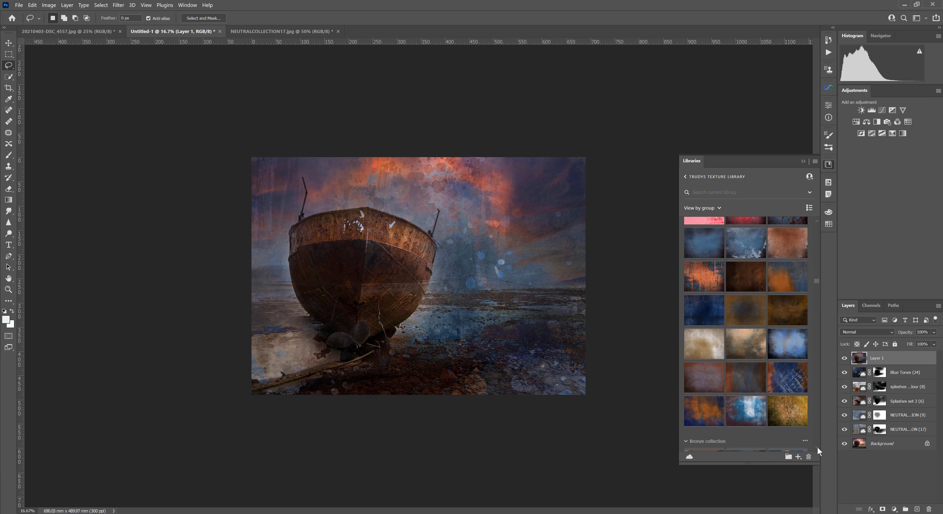
scroll(818, 446, down, 2)
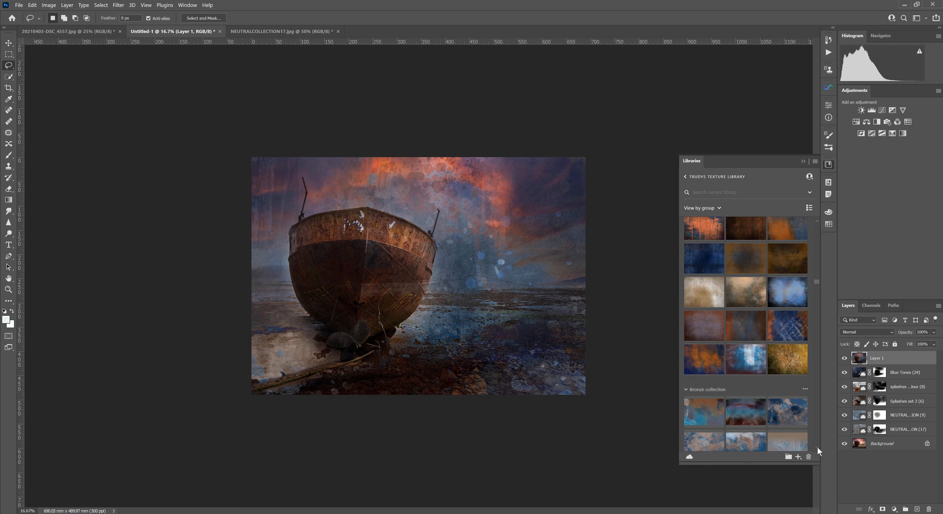
scroll(818, 446, down, 3)
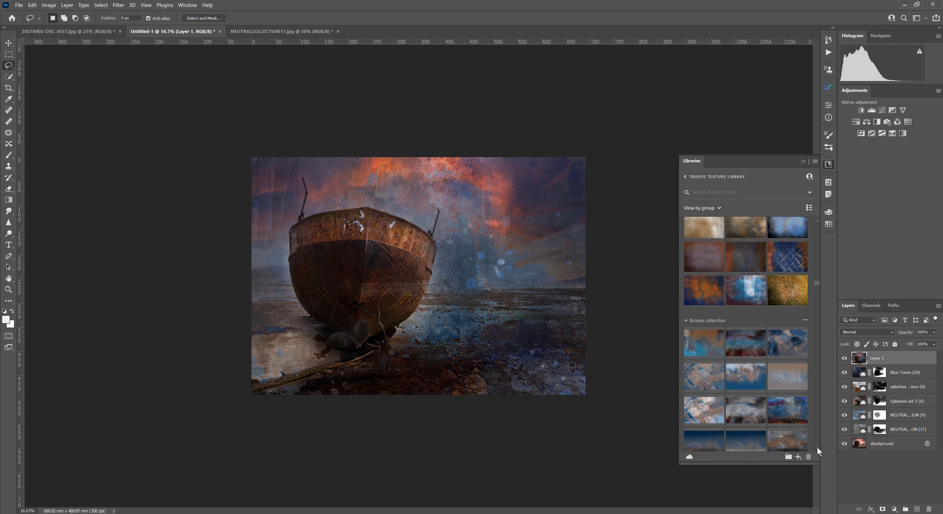
scroll(818, 446, down, 6)
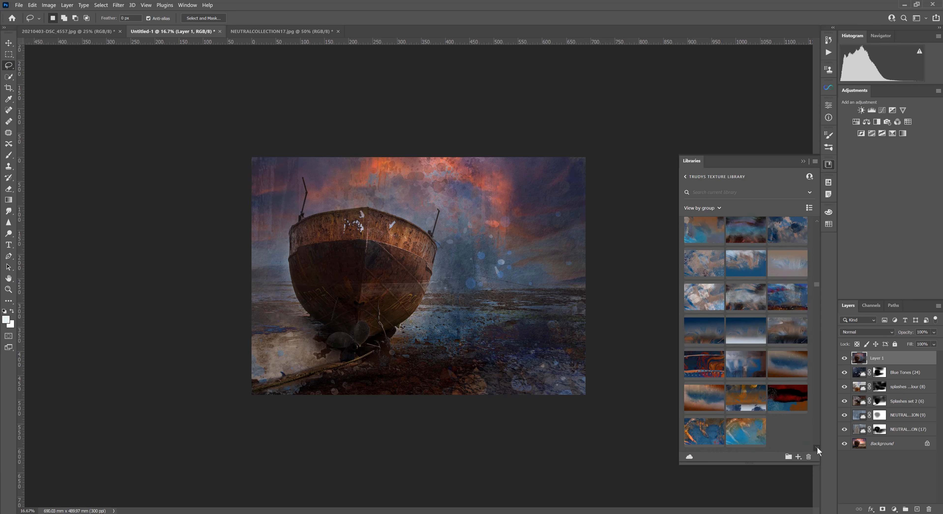
scroll(817, 446, down, 8)
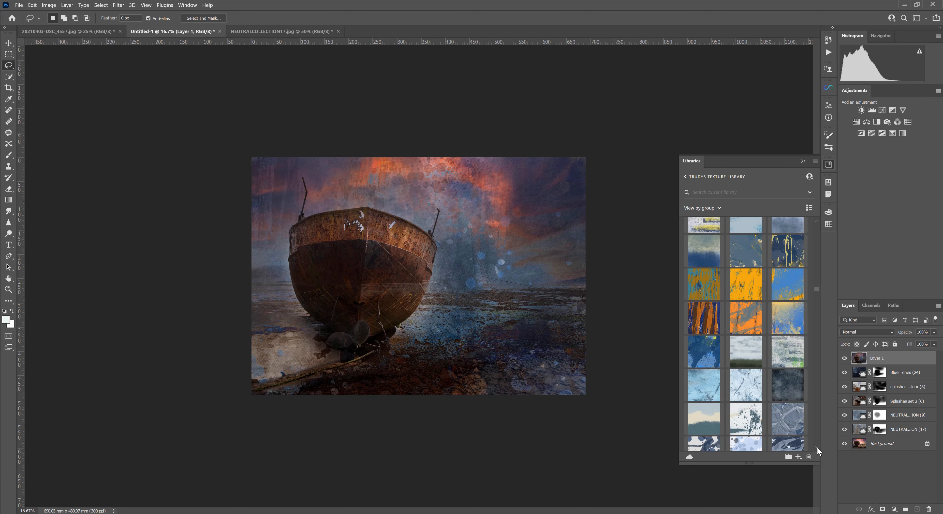
scroll(818, 447, down, 8)
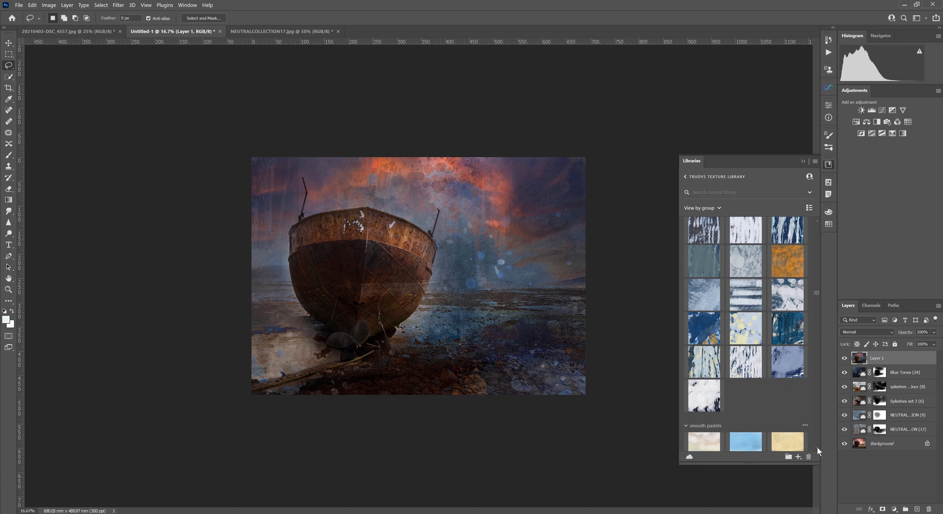
scroll(818, 446, down, 5)
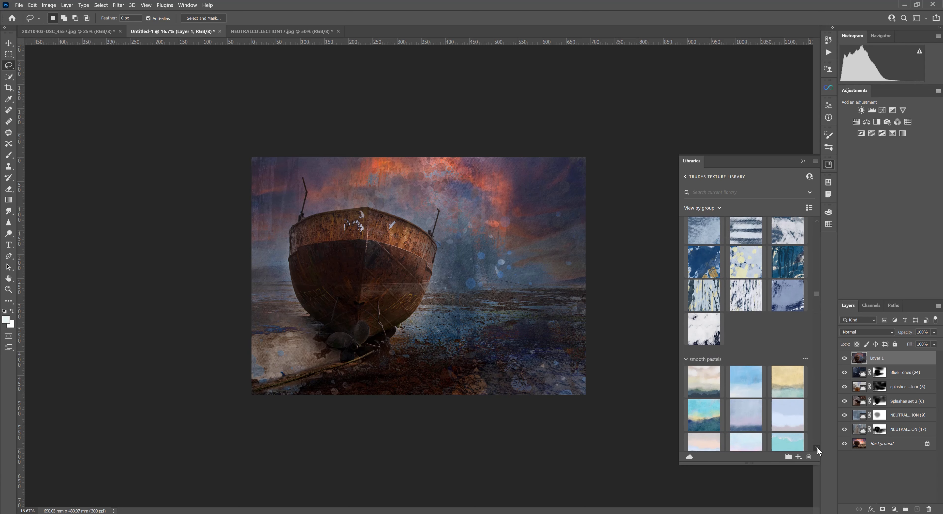
scroll(818, 446, down, 3)
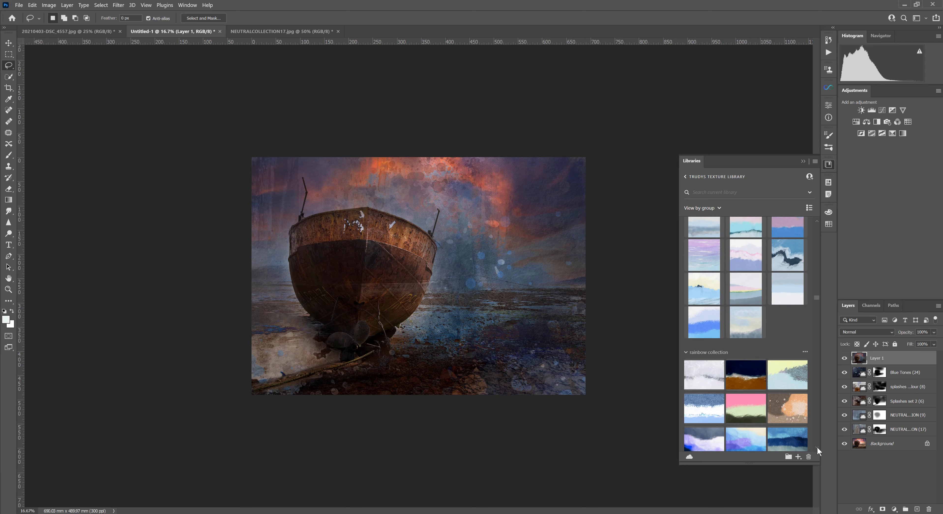
scroll(817, 446, down, 8)
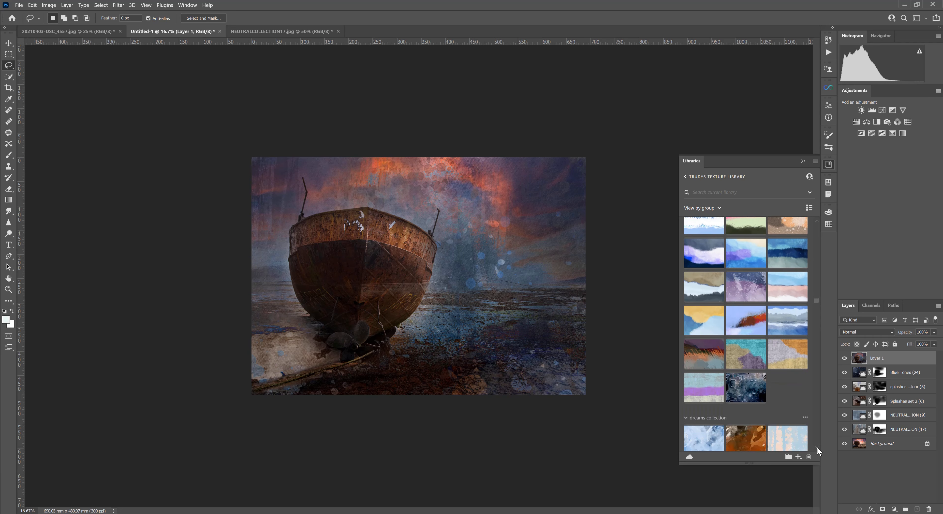
scroll(817, 446, down, 5)
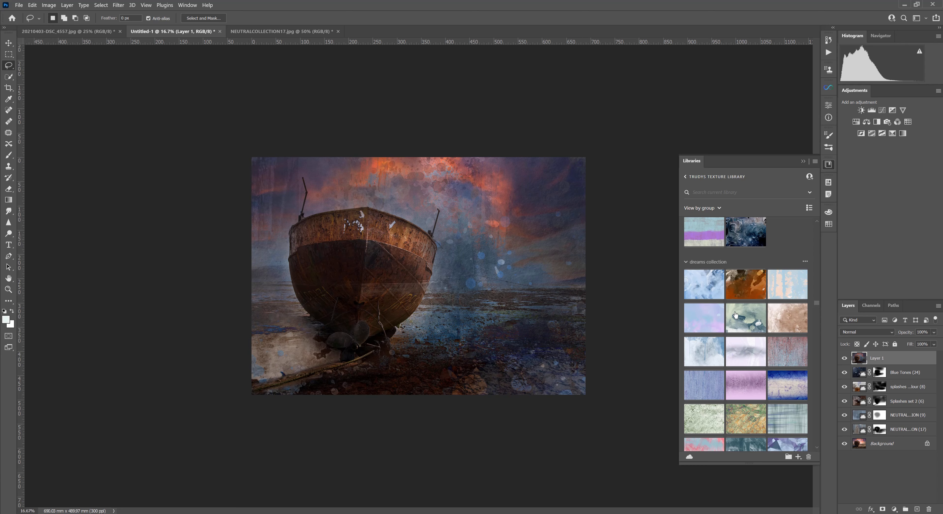
Place the Dream collection (5) texture above Layer 1 and scale it to about 262% so it covers the whole canvas.
drag(654, 319, 389, 330)
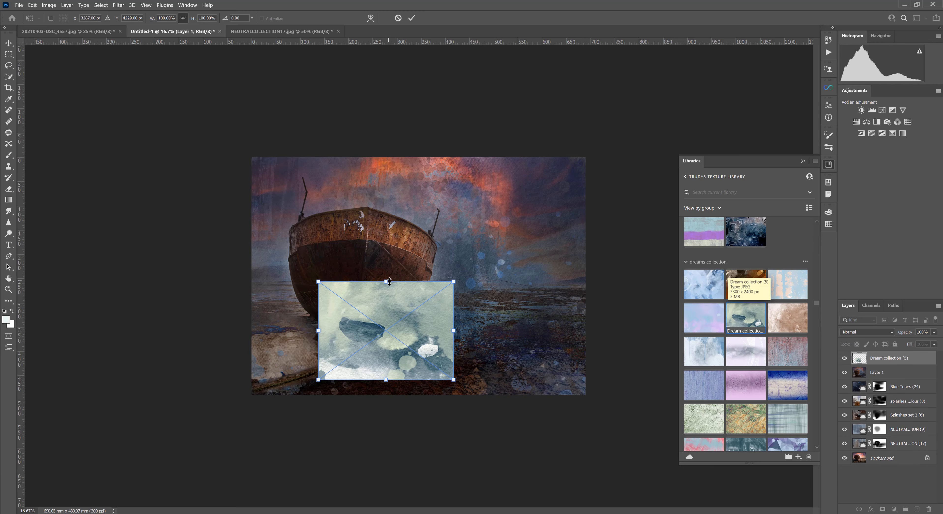
drag(386, 281, 416, 148)
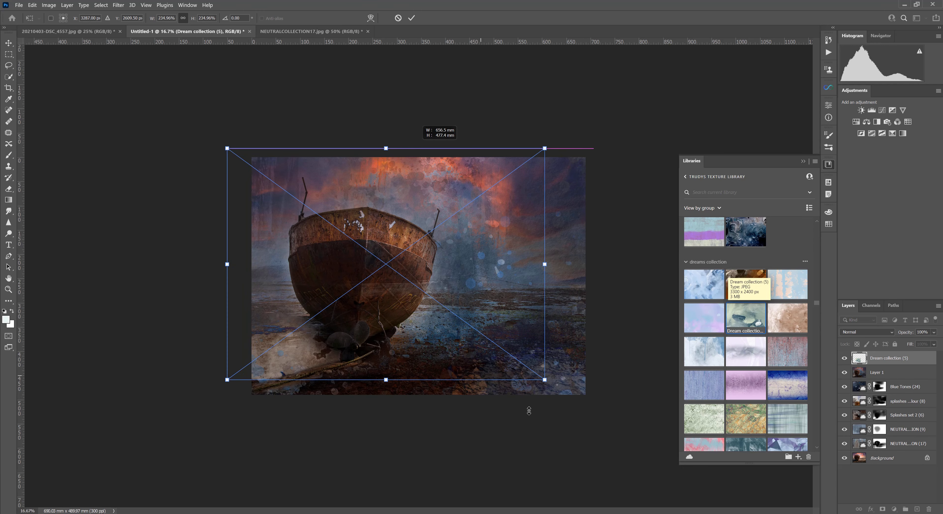
drag(544, 379, 581, 405)
drag(420, 334, 439, 328)
click(412, 18)
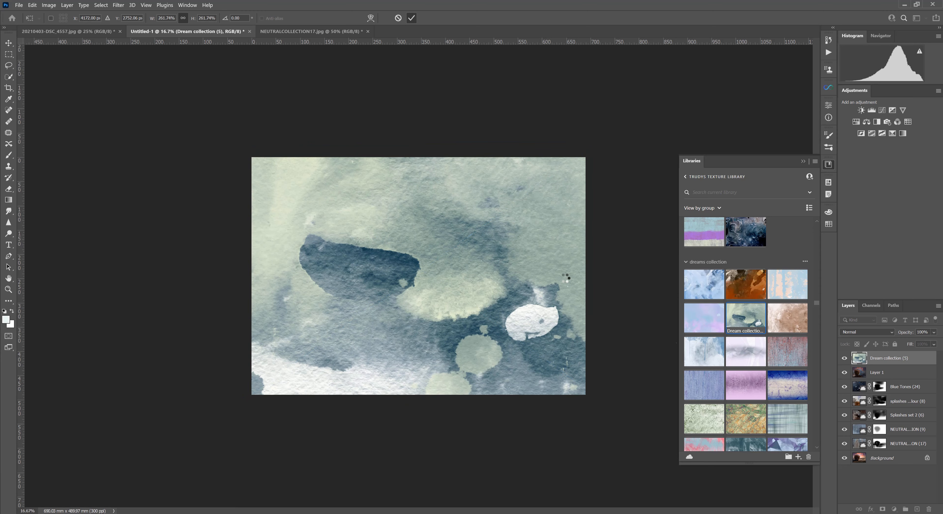
Set the Dream collection (5) layer's blend mode to Soft Light and compare the image with the layer hidden and shown.
click(859, 331)
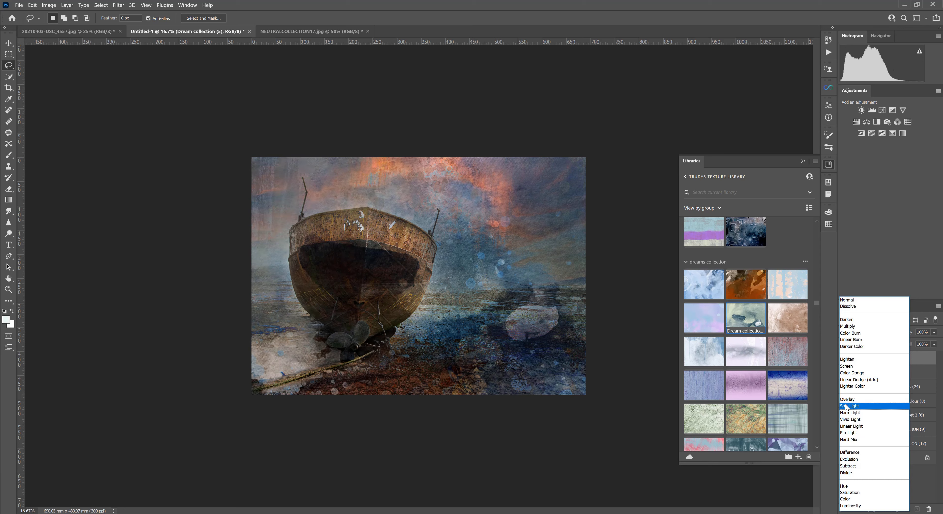
click(847, 406)
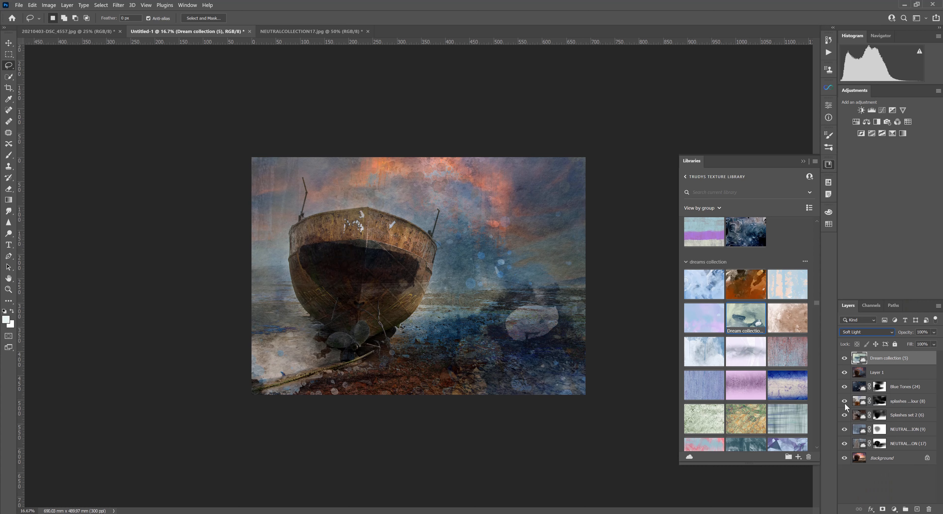
click(844, 358)
click(844, 358)
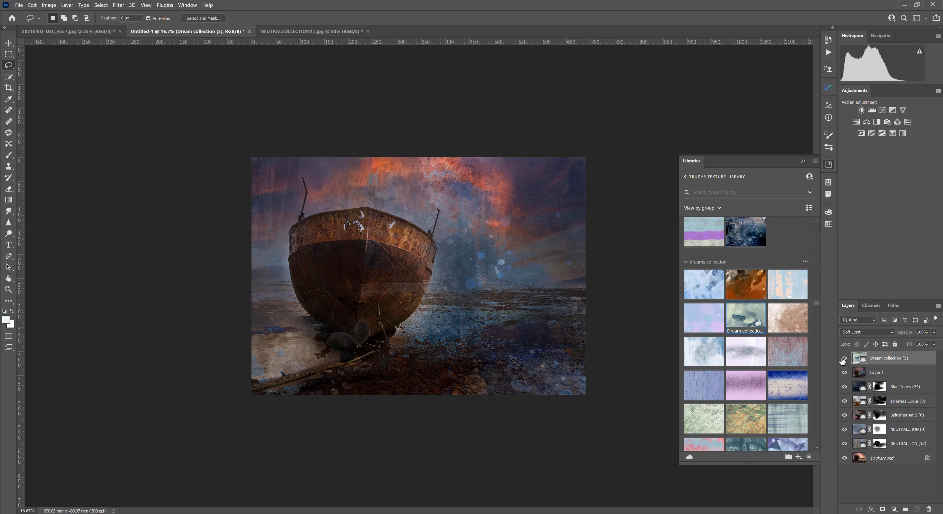
click(843, 358)
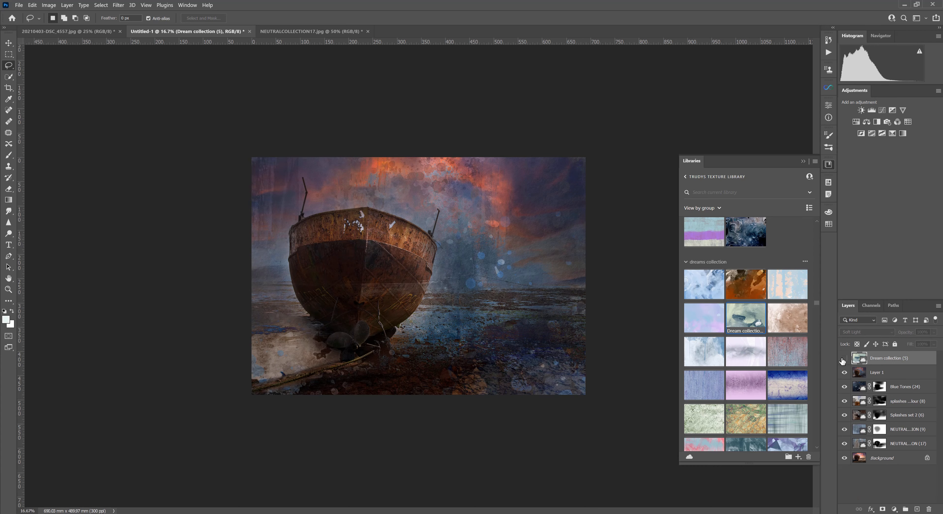
click(843, 358)
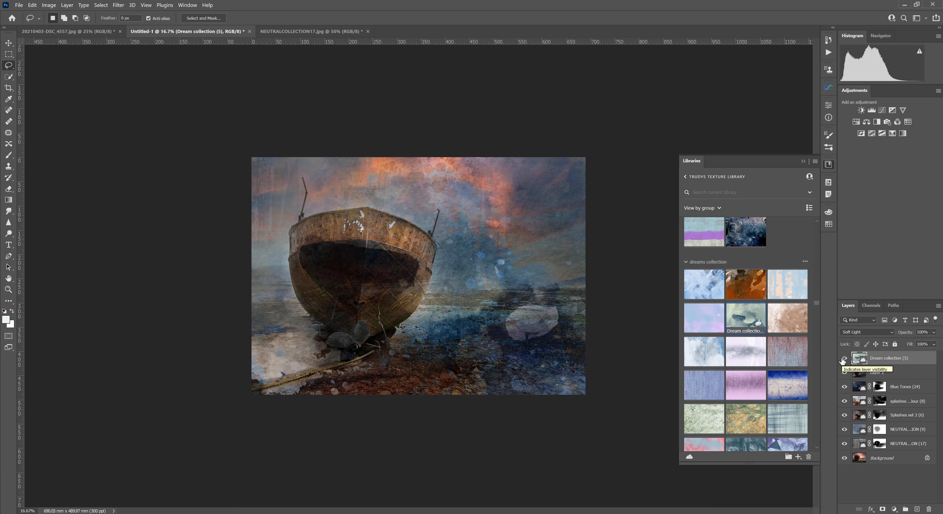
Compare the image with the Dream collection (5) texture layer hidden and shown.
click(843, 358)
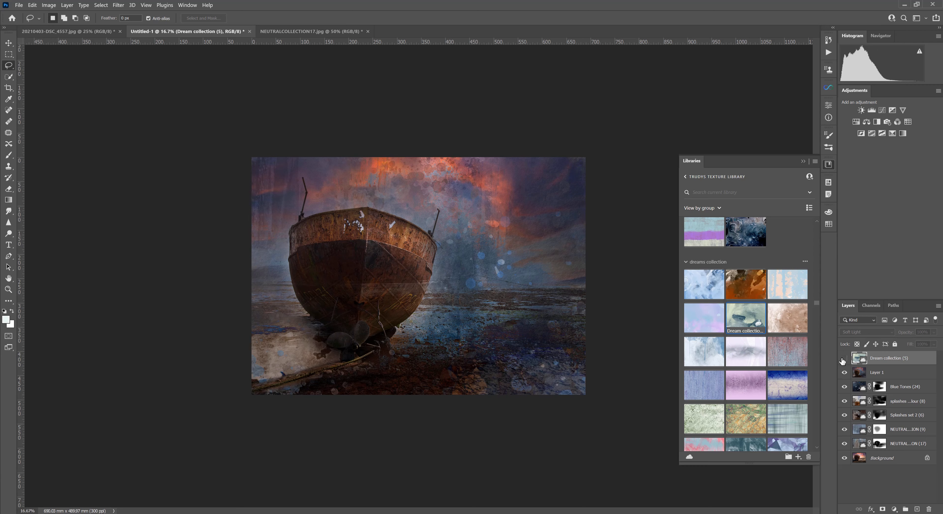
click(843, 358)
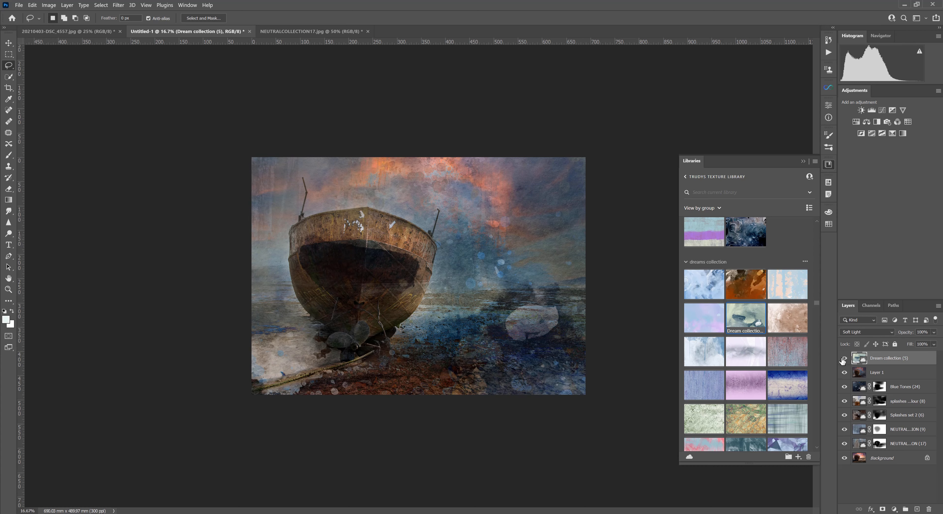
click(843, 359)
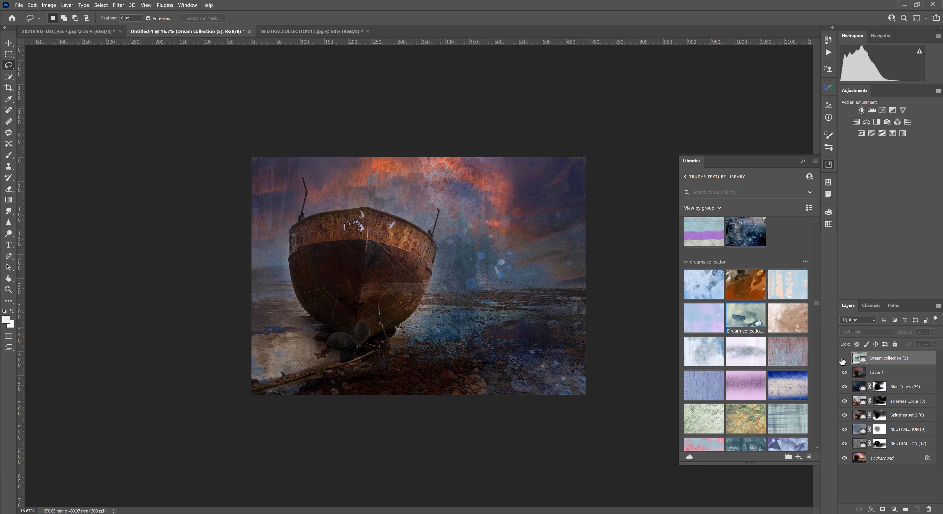
click(844, 358)
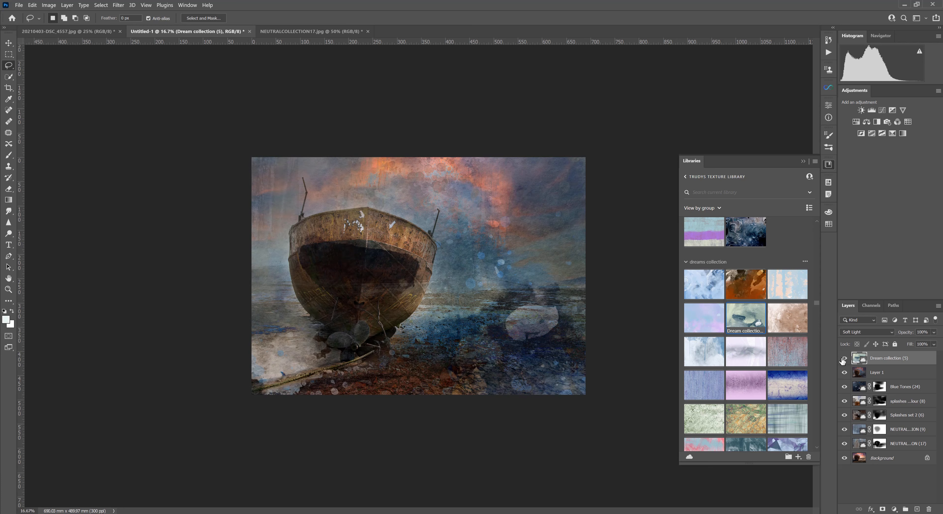
Add a layer mask to Dream collection (5) and brush black over the boat and sky to remove the texture there.
click(883, 509)
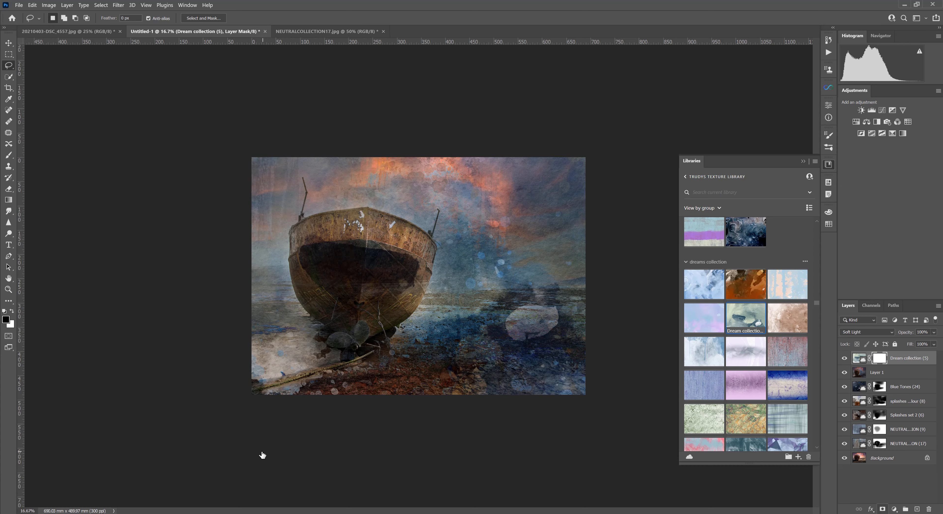
click(8, 155)
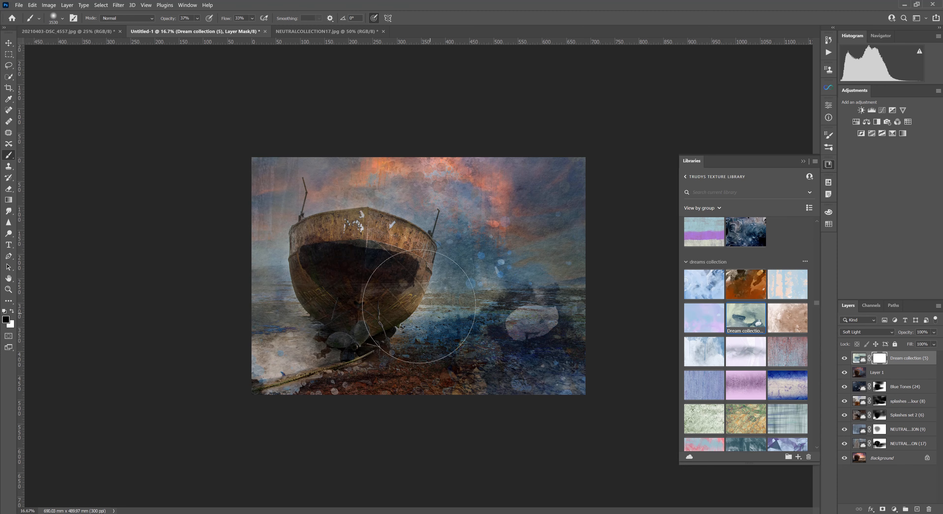
mouse_move(358, 275)
mouse_down()
mouse_move(351, 250)
mouse_move(345, 285)
mouse_move(340, 252)
mouse_move(343, 288)
mouse_move(386, 253)
mouse_move(386, 275)
mouse_move(394, 240)
mouse_move(376, 250)
mouse_move(400, 238)
mouse_move(373, 251)
mouse_move(400, 258)
mouse_move(368, 241)
mouse_move(325, 239)
mouse_move(345, 237)
mouse_move(305, 248)
mouse_move(374, 258)
mouse_move(356, 313)
mouse_move(299, 280)
mouse_move(314, 270)
mouse_move(280, 254)
mouse_move(366, 213)
mouse_move(351, 193)
mouse_move(305, 173)
mouse_move(334, 201)
mouse_move(552, 176)
mouse_move(548, 188)
mouse_move(516, 170)
mouse_move(445, 196)
mouse_move(396, 189)
mouse_move(376, 280)
mouse_move(338, 181)
mouse_move(309, 189)
mouse_move(276, 164)
mouse_move(266, 171)
mouse_move(316, 203)
mouse_move(307, 160)
mouse_move(280, 175)
mouse_move(286, 209)
mouse_move(306, 226)
mouse_move(286, 235)
mouse_move(322, 191)
mouse_move(339, 228)
mouse_move(369, 251)
mouse_move(362, 291)
mouse_move(341, 263)
mouse_move(374, 266)
mouse_move(480, 233)
mouse_move(543, 185)
mouse_move(489, 208)
mouse_move(377, 204)
mouse_move(319, 218)
mouse_move(293, 177)
mouse_move(278, 218)
mouse_move(303, 238)
mouse_move(271, 244)
mouse_move(348, 253)
mouse_move(348, 274)
mouse_move(367, 275)
mouse_move(364, 292)
mouse_move(399, 256)
mouse_move(392, 266)
mouse_move(348, 262)
mouse_move(554, 223)
mouse_move(557, 177)
mouse_up()
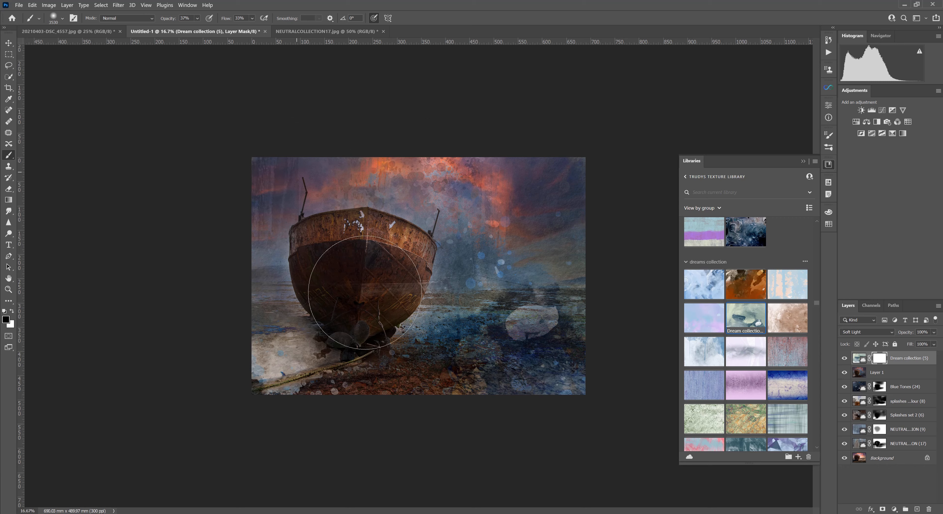
drag(391, 250, 424, 270)
Check the masked texture against the image without it, and brush black on the mask over the pale stone shape beside the boat.
click(846, 359)
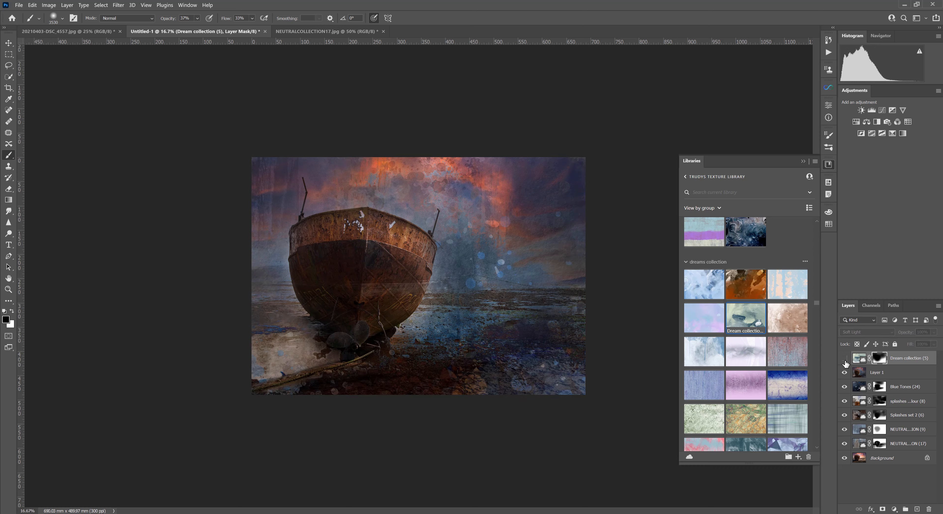
click(845, 361)
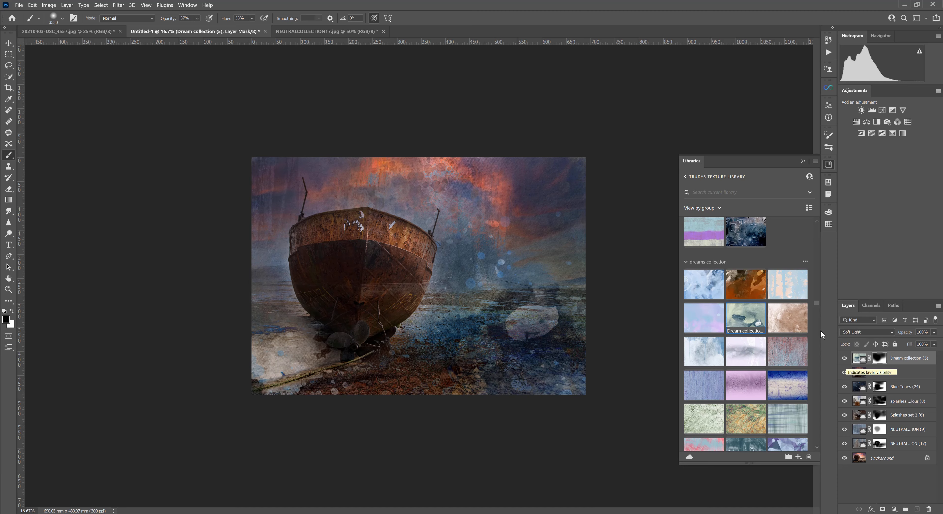
mouse_move(544, 292)
mouse_down()
mouse_move(529, 291)
mouse_move(578, 290)
mouse_move(518, 289)
mouse_move(552, 284)
mouse_move(544, 289)
mouse_move(552, 295)
mouse_move(561, 282)
mouse_move(509, 278)
mouse_move(521, 271)
mouse_move(582, 282)
mouse_move(548, 271)
mouse_move(454, 279)
mouse_move(523, 253)
mouse_move(516, 245)
mouse_move(443, 269)
mouse_move(374, 274)
mouse_move(364, 306)
mouse_move(366, 264)
mouse_move(378, 271)
mouse_move(381, 262)
mouse_move(355, 248)
mouse_move(364, 270)
mouse_up()
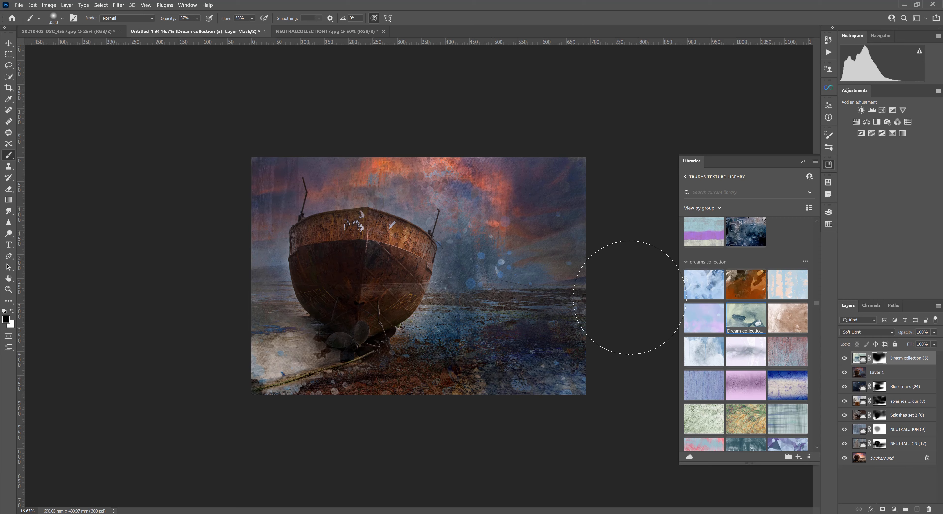
Examine the masked Dream collection (5) layer's effect on the foreground by repeatedly hiding and showing it.
click(845, 358)
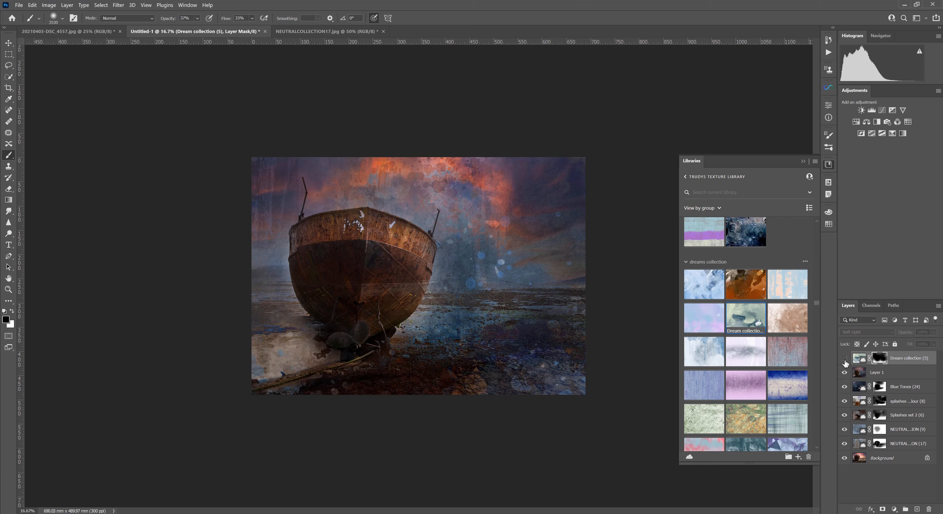
click(846, 359)
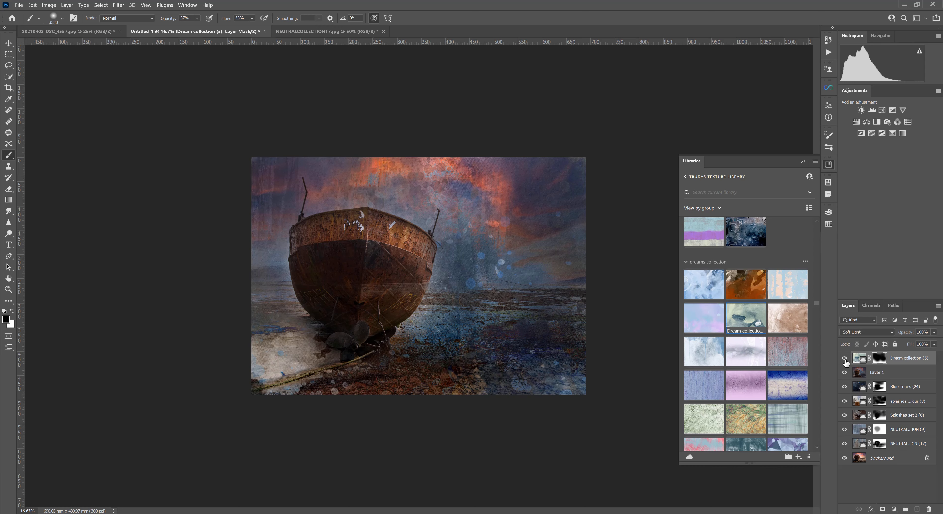
click(845, 359)
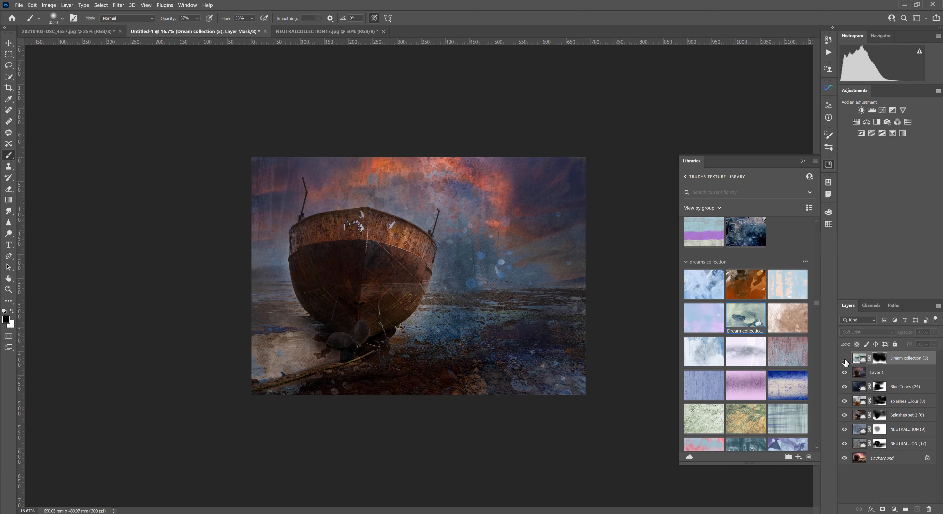
click(845, 359)
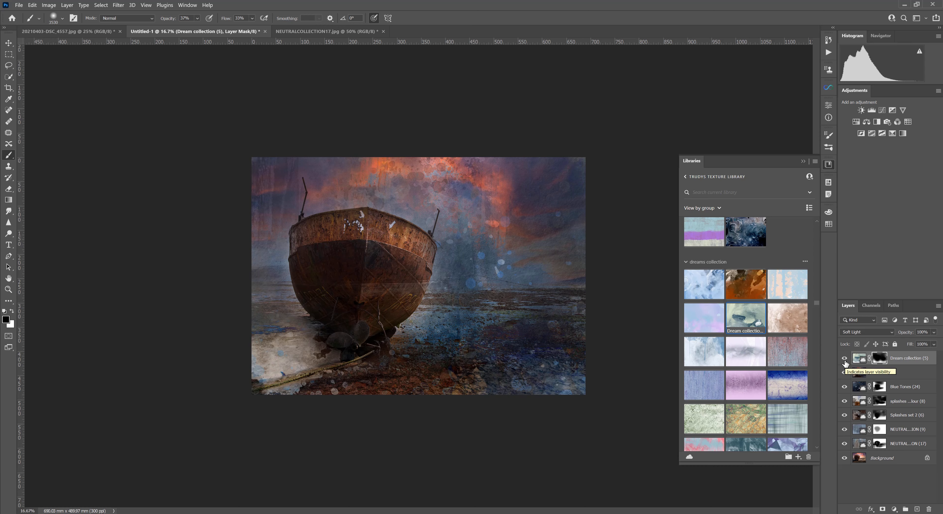
click(845, 359)
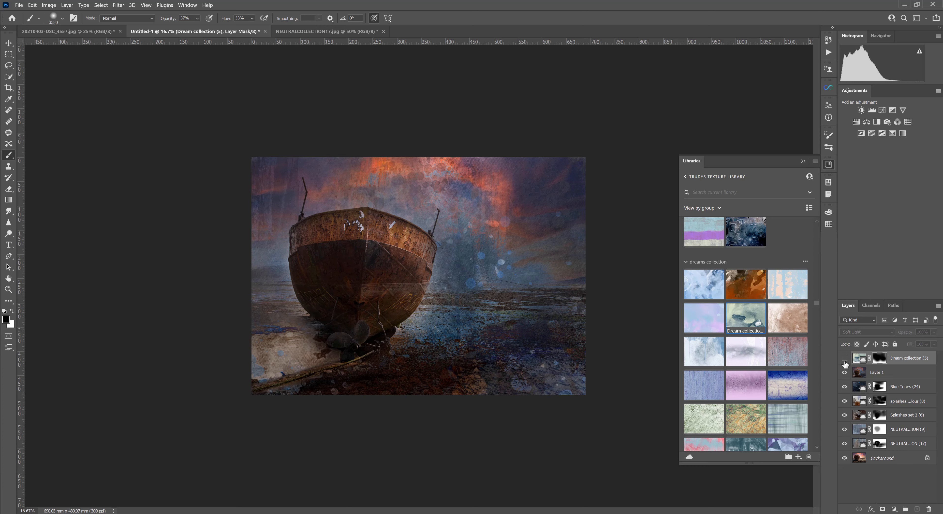
click(845, 359)
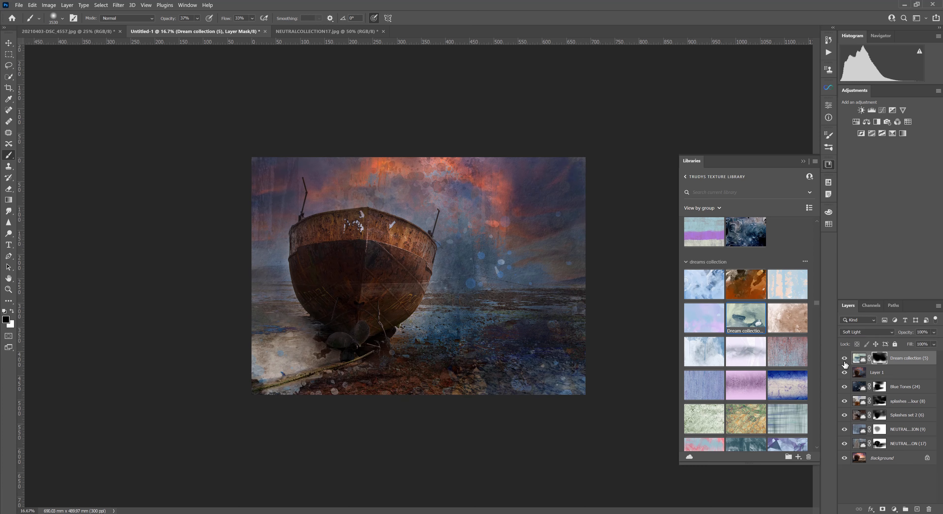
click(845, 361)
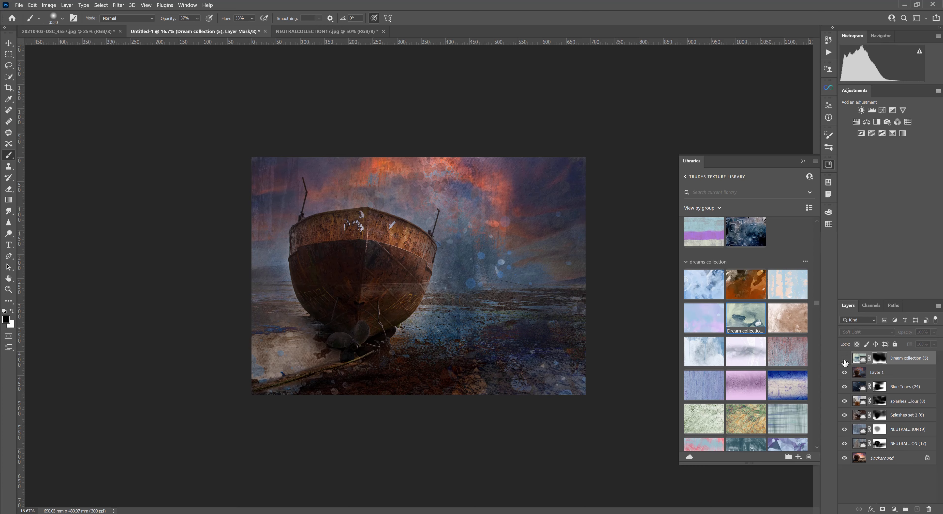
click(845, 361)
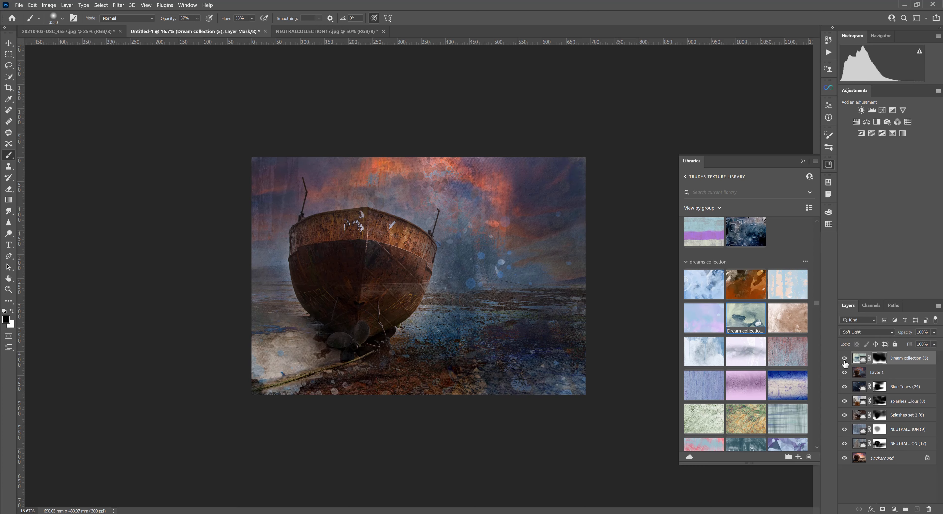
click(845, 360)
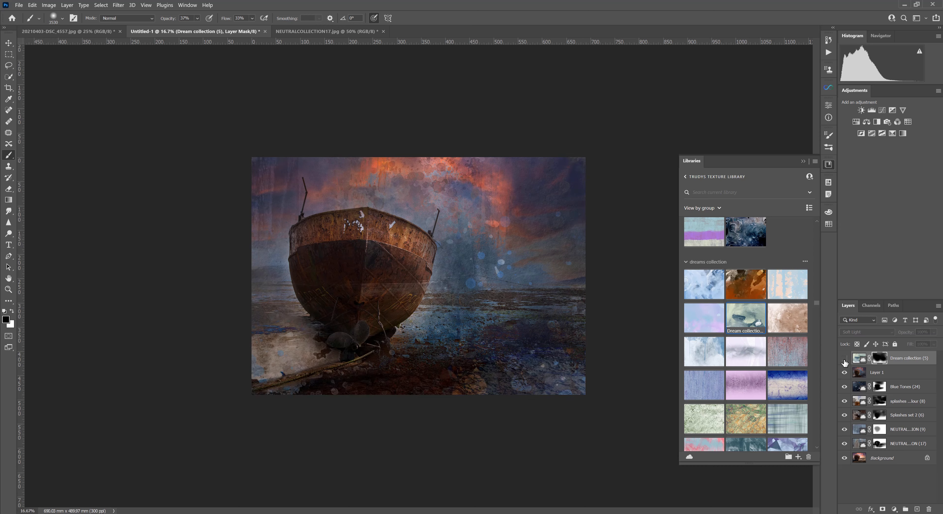
click(845, 361)
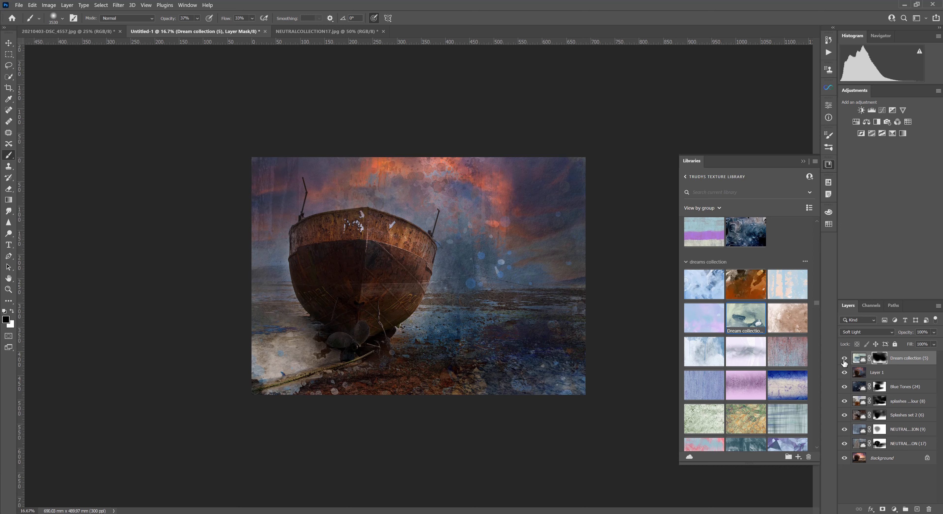
click(846, 360)
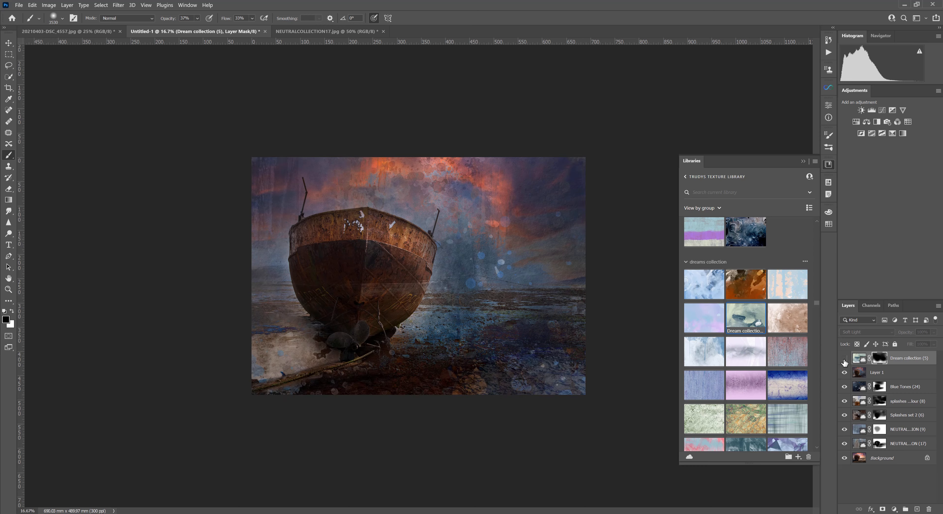
click(846, 361)
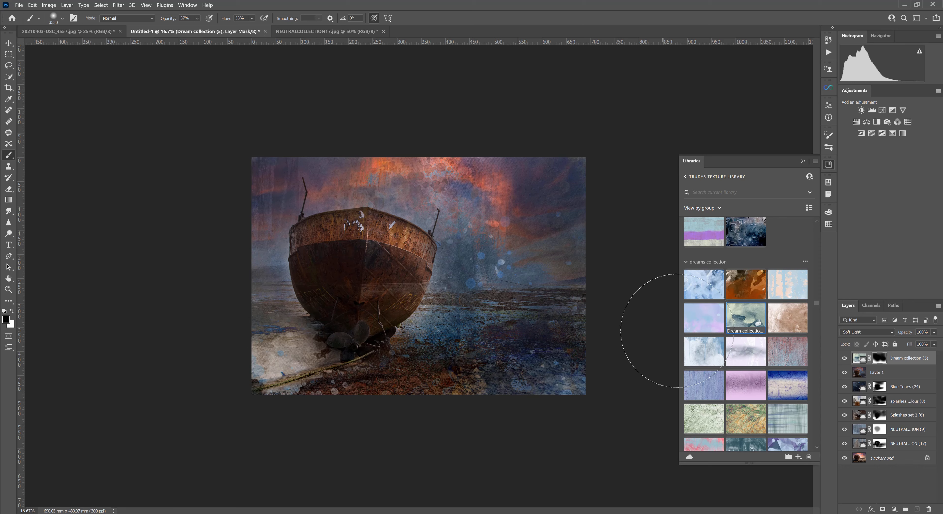
click(844, 359)
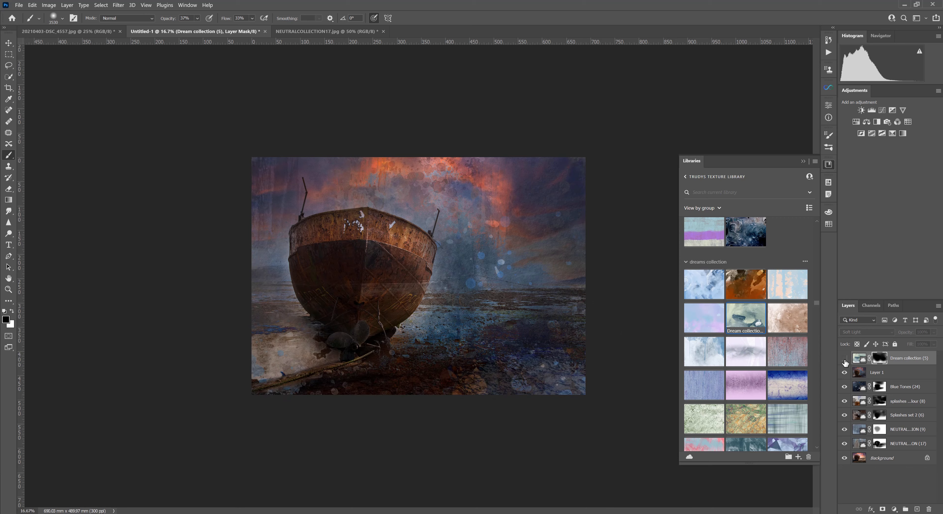
click(844, 358)
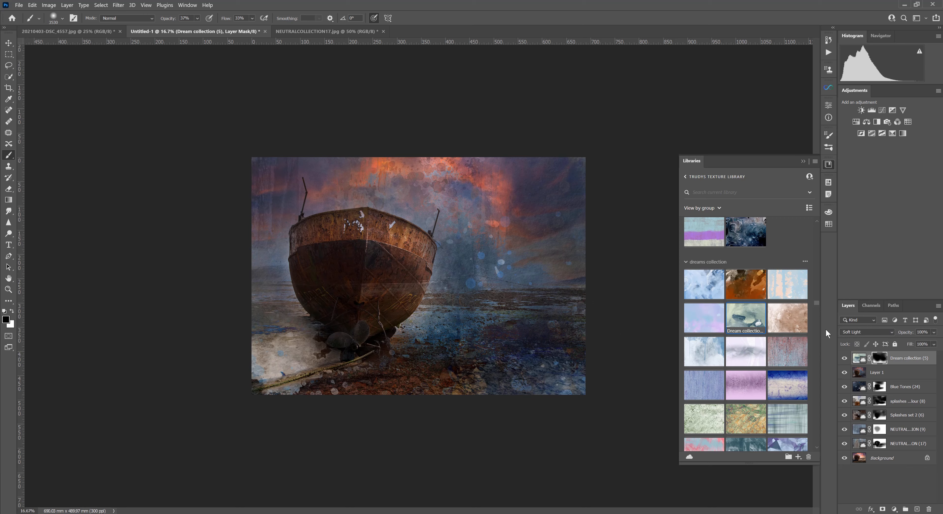
Place the Shades of Blue Collection (2) texture from the shades of blue group above Dream collection (5), scaled to about 258% to cover the canvas.
scroll(773, 358, down, 1)
scroll(772, 360, down, 10)
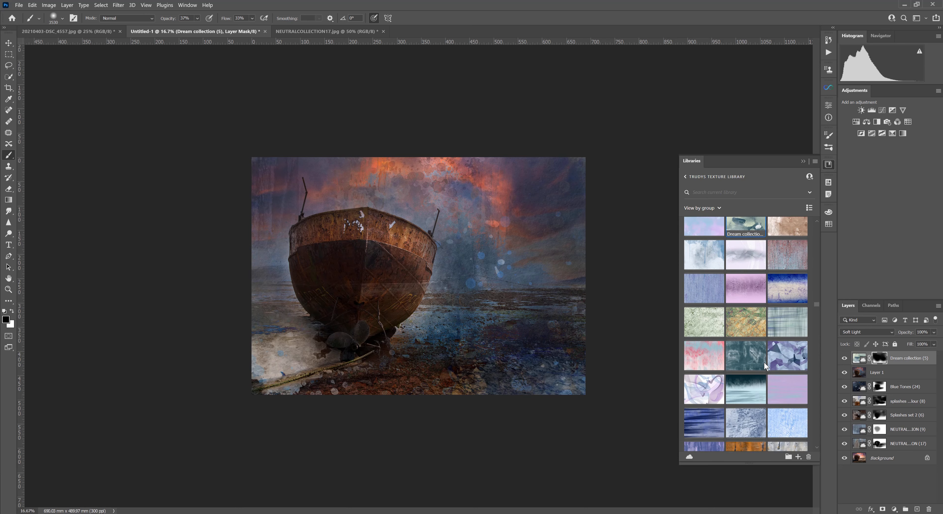
scroll(746, 370, down, 6)
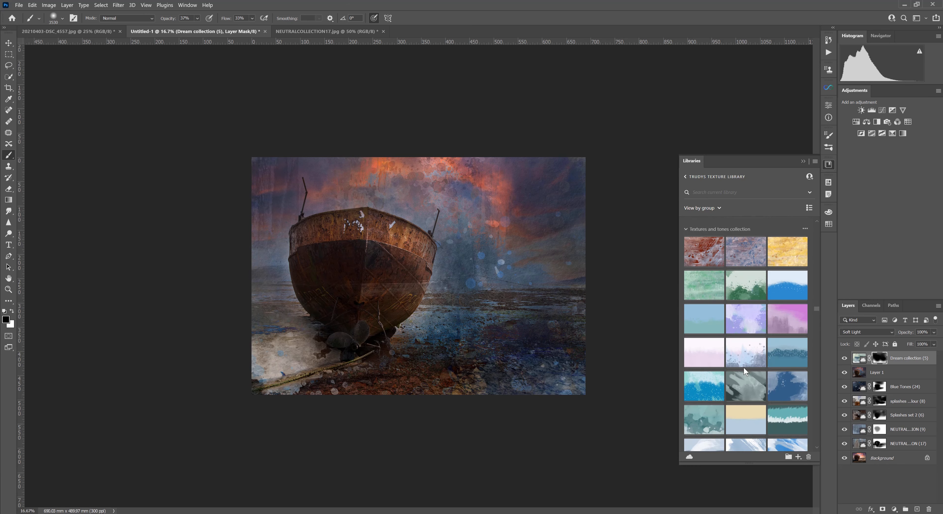
scroll(742, 369, down, 10)
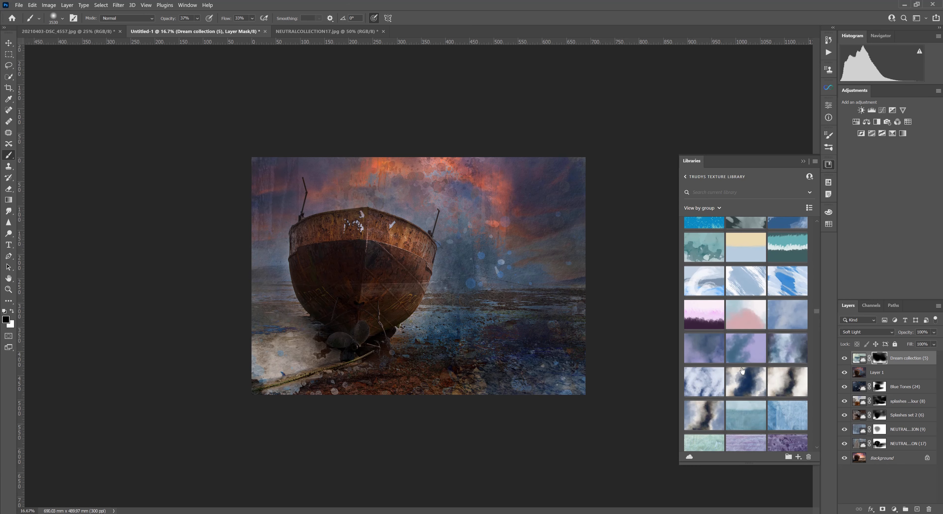
scroll(737, 370, down, 5)
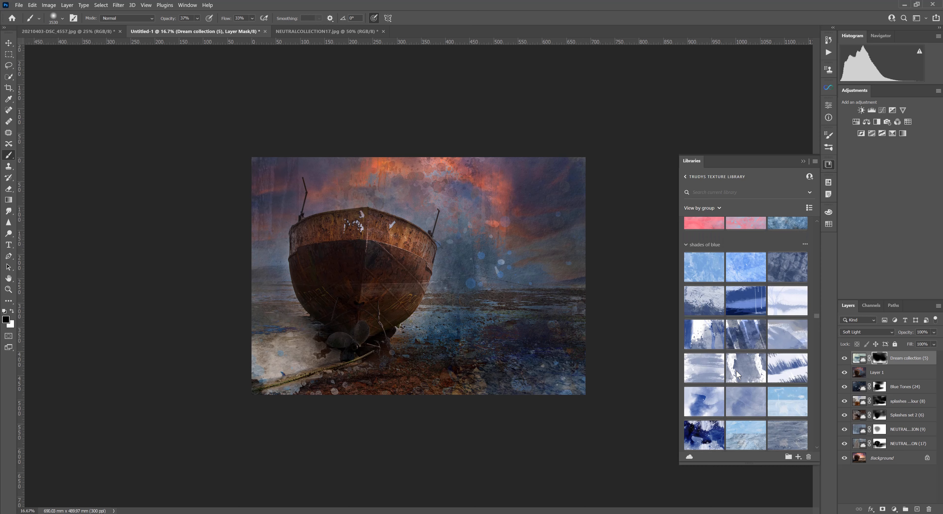
scroll(737, 371, down, 2)
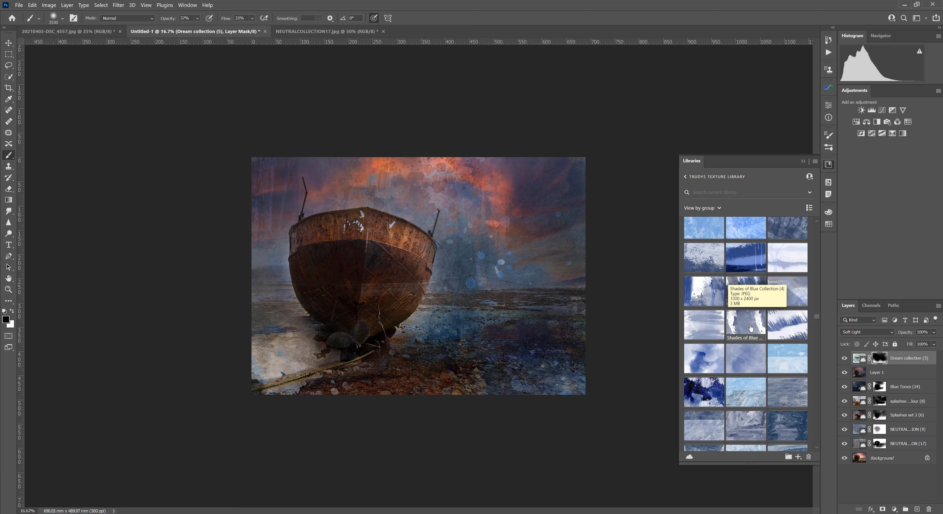
drag(788, 290, 571, 274)
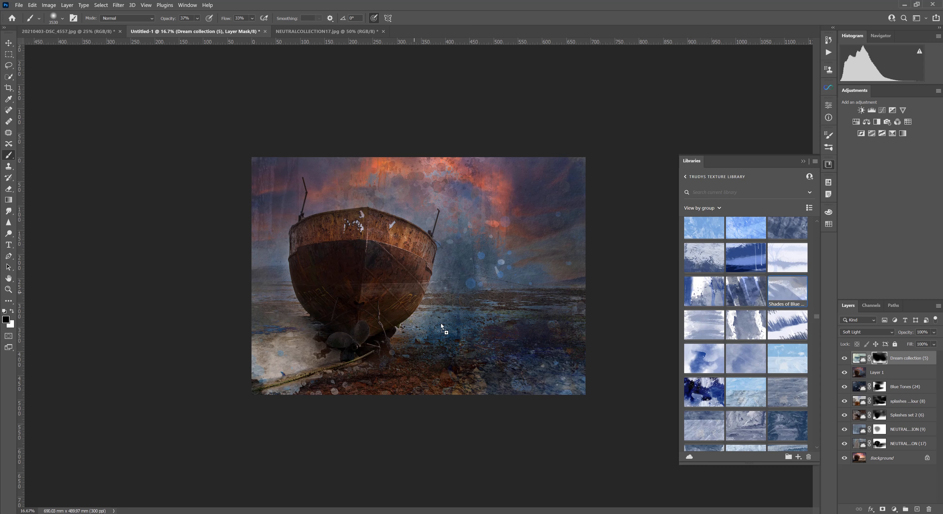
drag(441, 323, 441, 322)
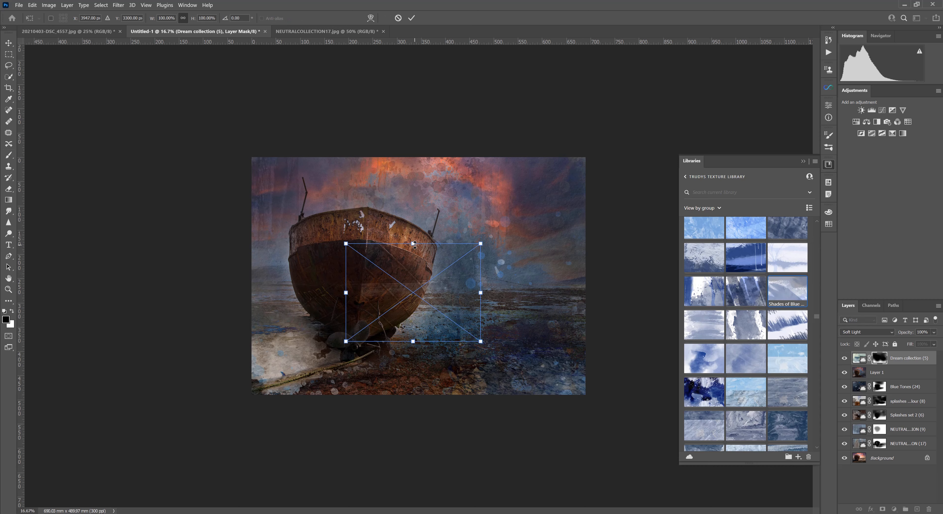
drag(415, 244, 413, 150)
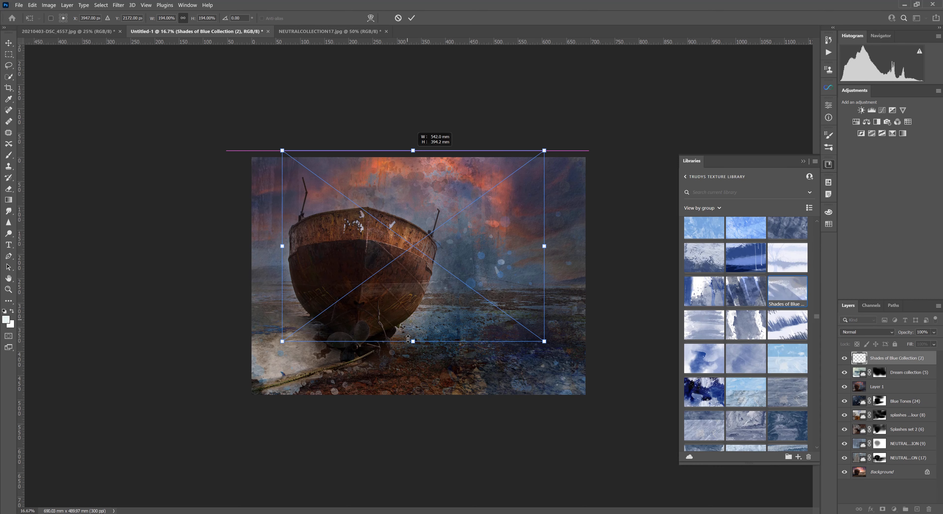
drag(408, 337, 408, 399)
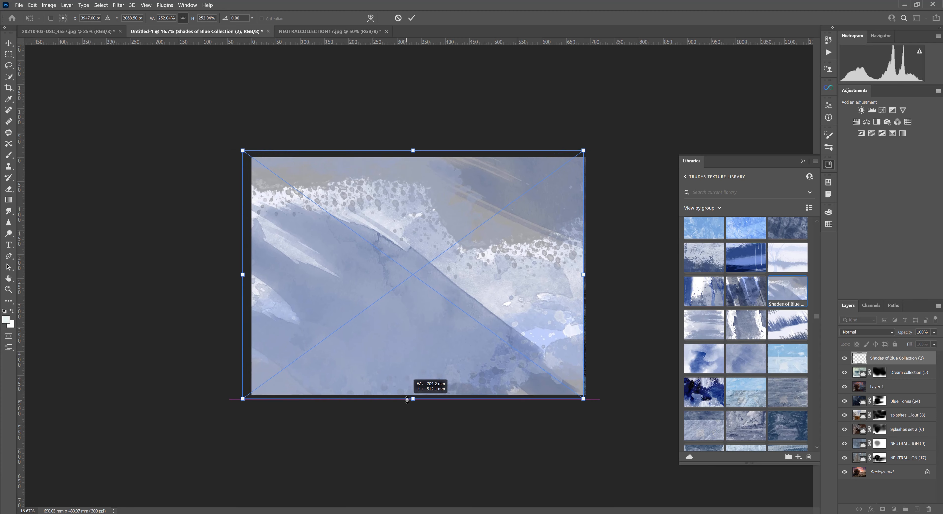
drag(584, 274, 590, 276)
key(Return)
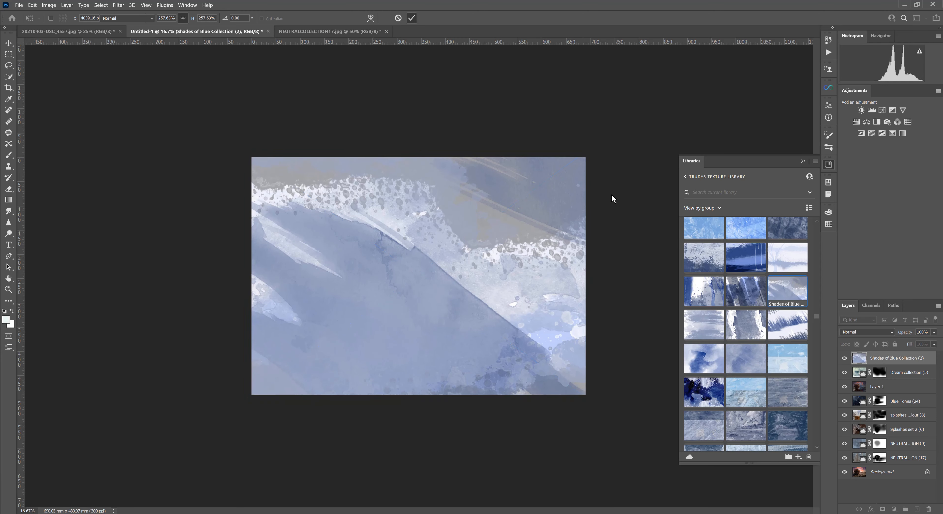
Blend the Shades of Blue Collection (2) layer in Multiply, check the image without it, and reduce its fill to 60%.
key(b)
click(864, 331)
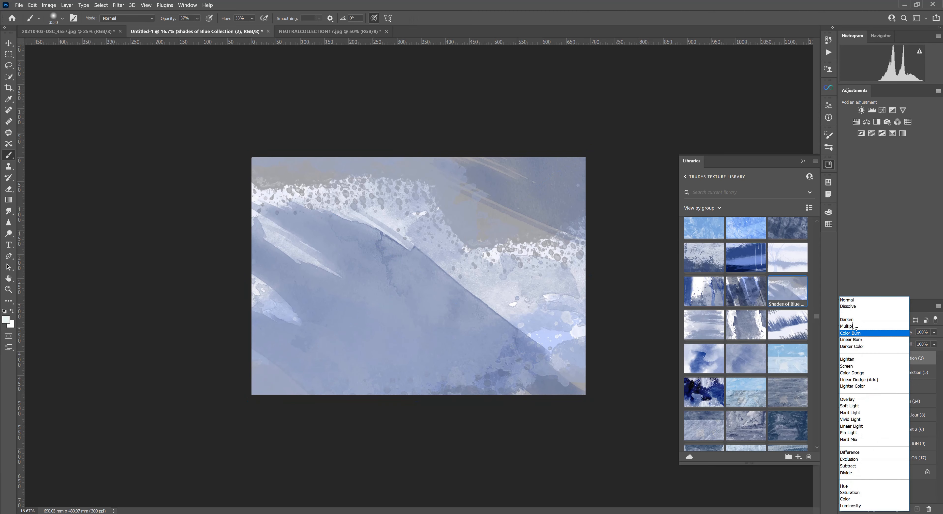
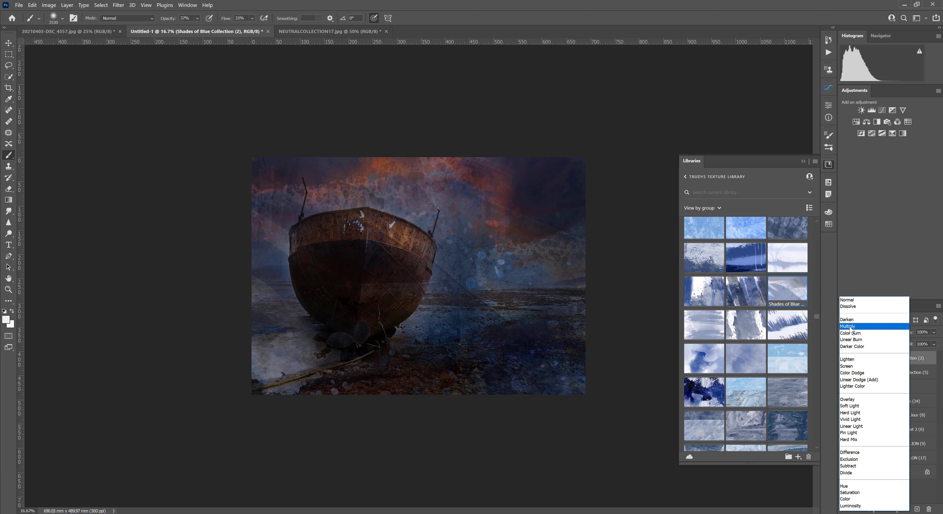
click(849, 325)
click(844, 358)
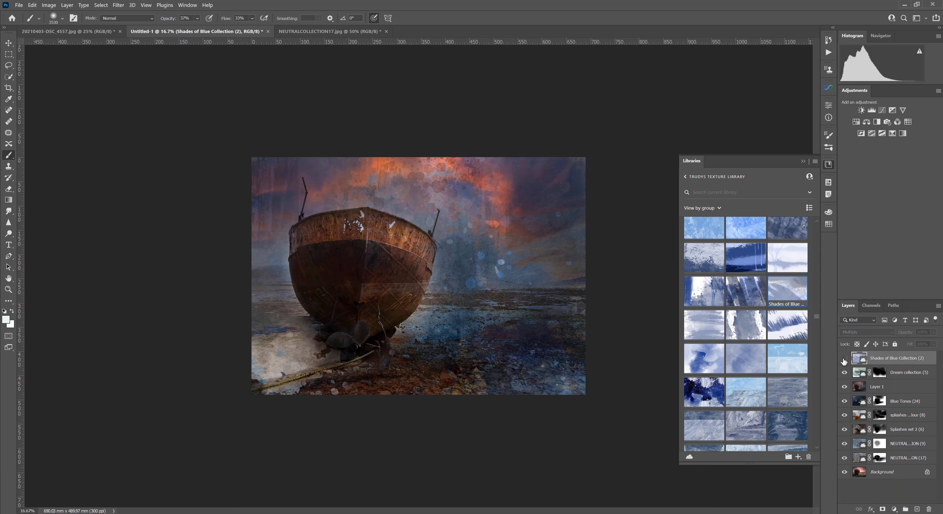
click(844, 358)
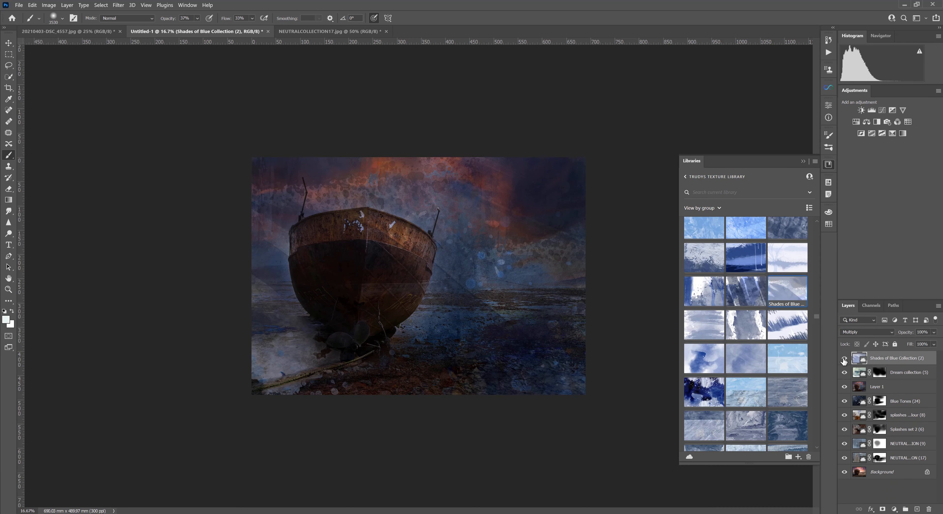
click(934, 343)
drag(923, 353, 921, 353)
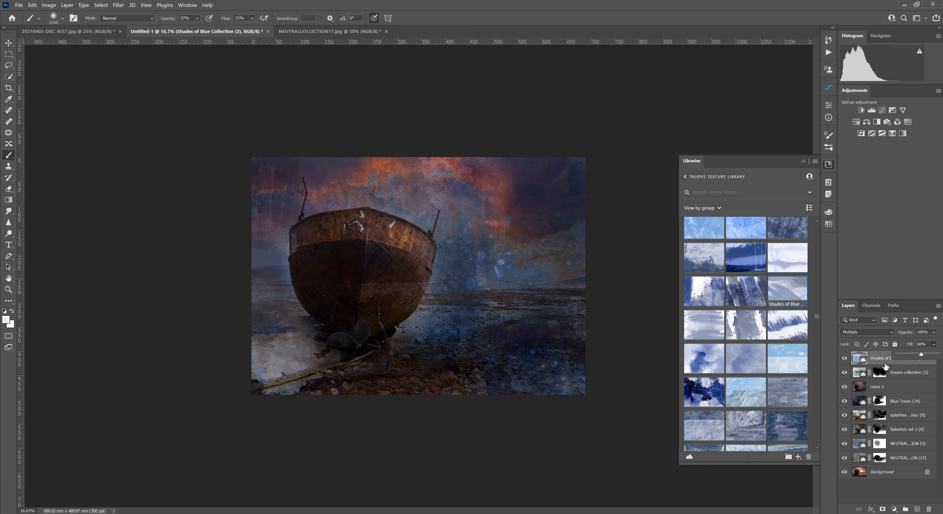
Compare the image with and without the Shades of Blue Collection (2) texture, and delete that layer.
click(845, 357)
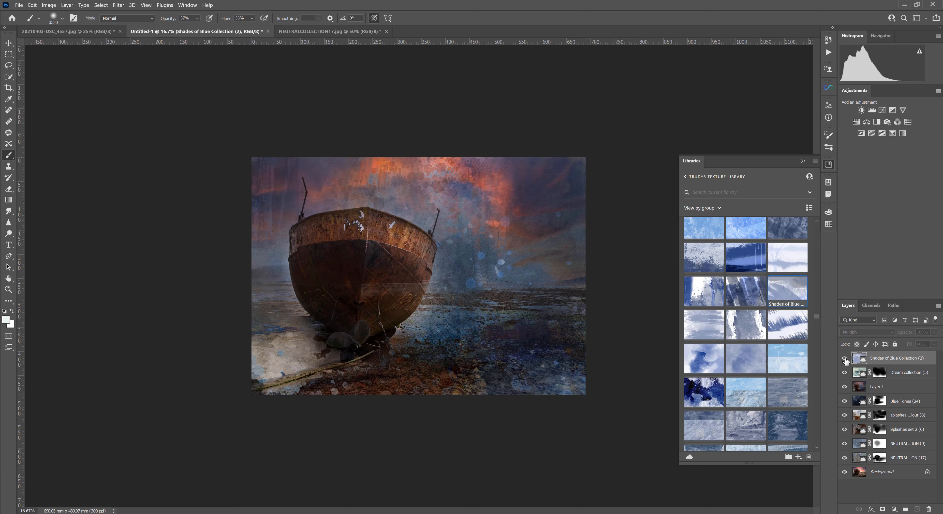
click(845, 359)
click(845, 359)
click(845, 358)
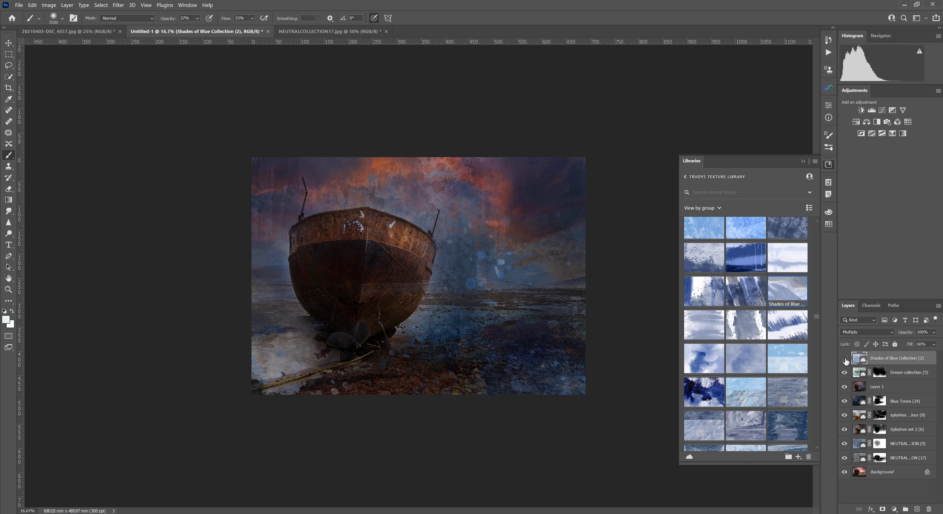
click(845, 358)
click(845, 358)
click(844, 358)
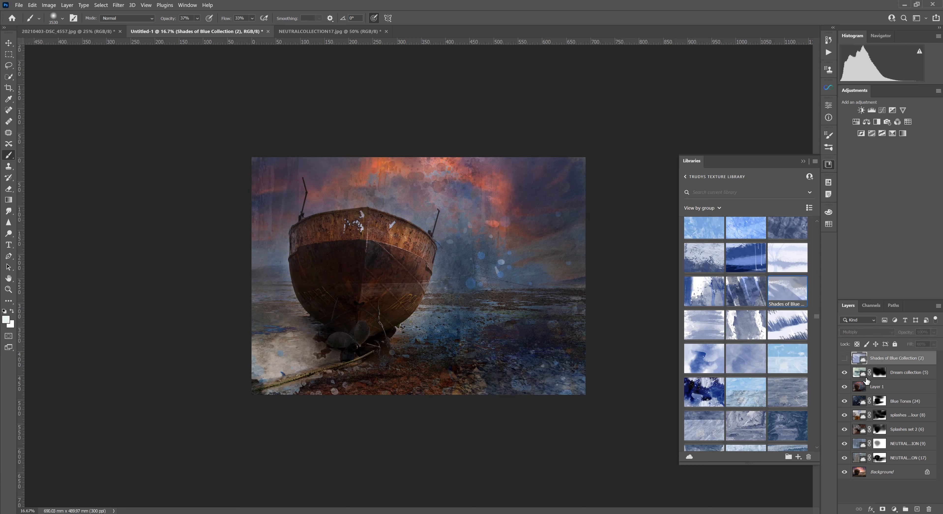
drag(860, 358, 932, 509)
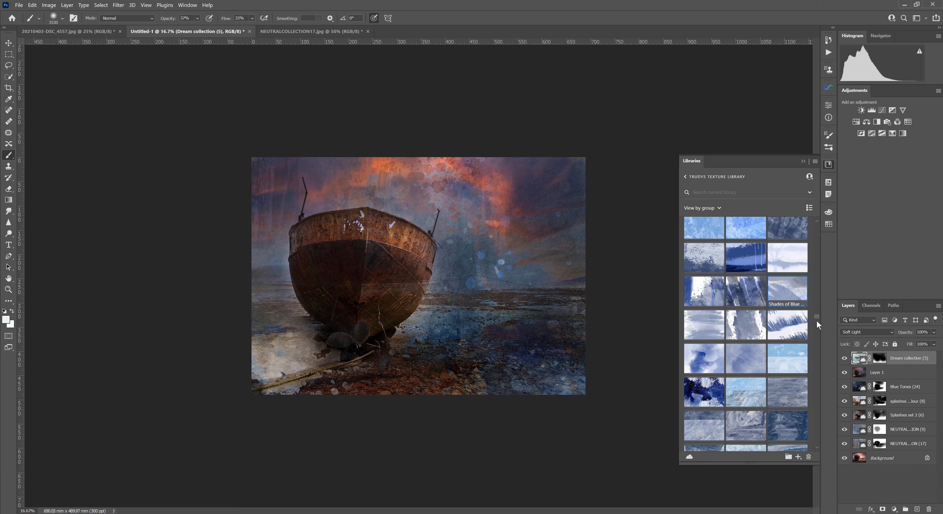
Place the NEUTRAL COLLECTION (16) texture from Neutral Collection Set 1 above Dream collection (5), scaled to about 190% to cover the canvas.
drag(817, 320, 819, 233)
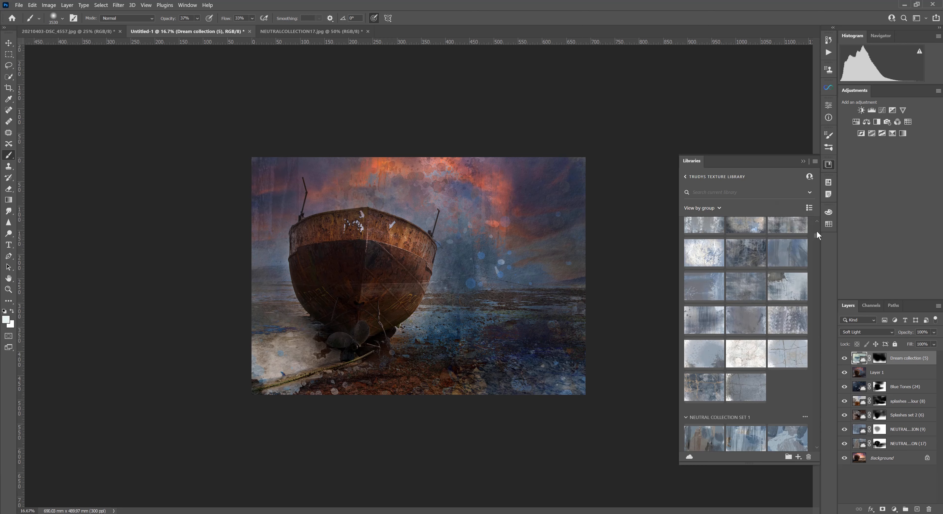
scroll(817, 221, up, 5)
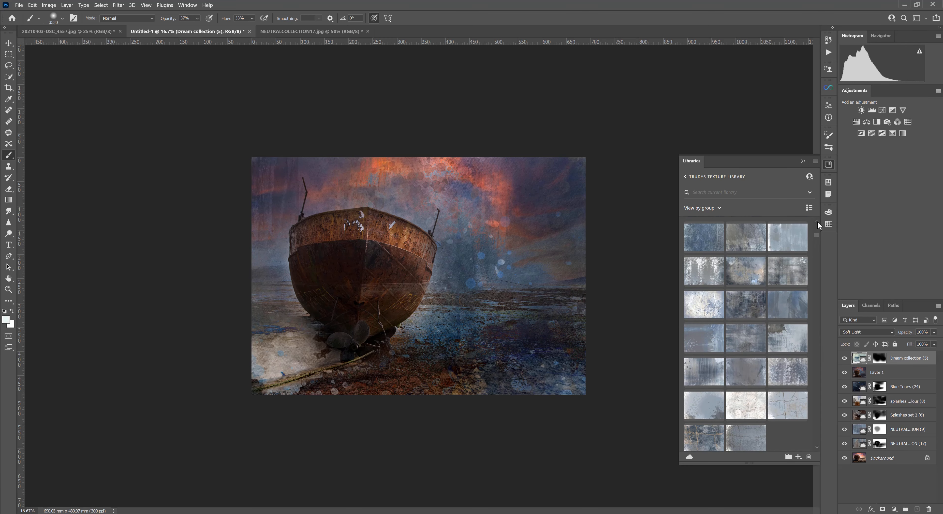
scroll(817, 221, up, 4)
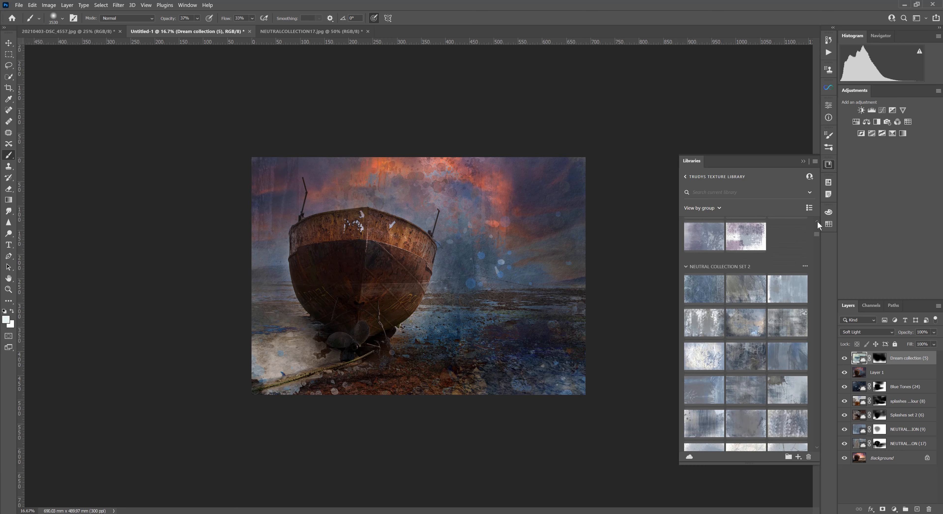
scroll(817, 445, down, 5)
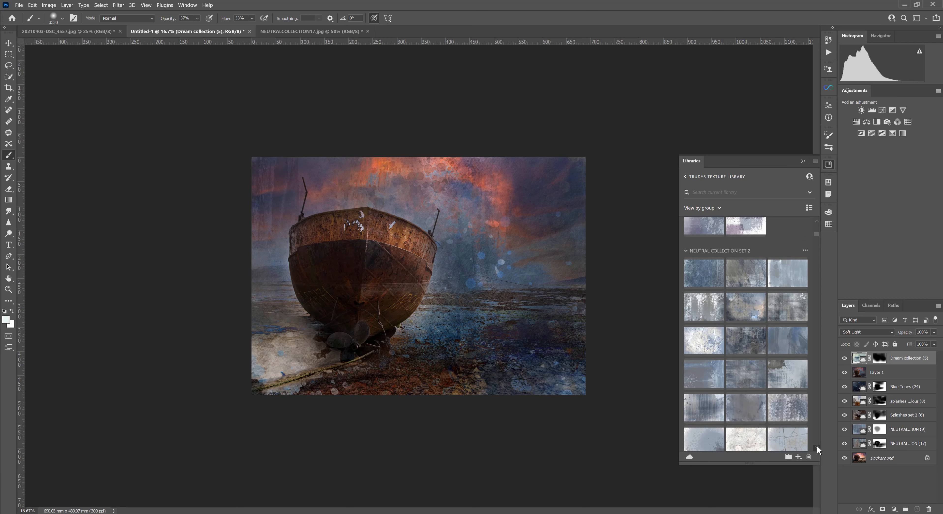
scroll(817, 445, down, 2)
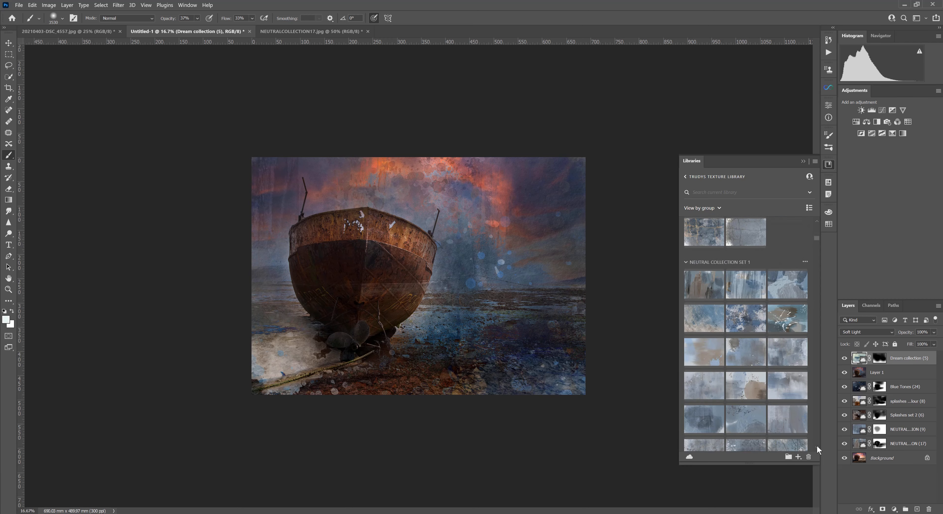
scroll(817, 445, down, 3)
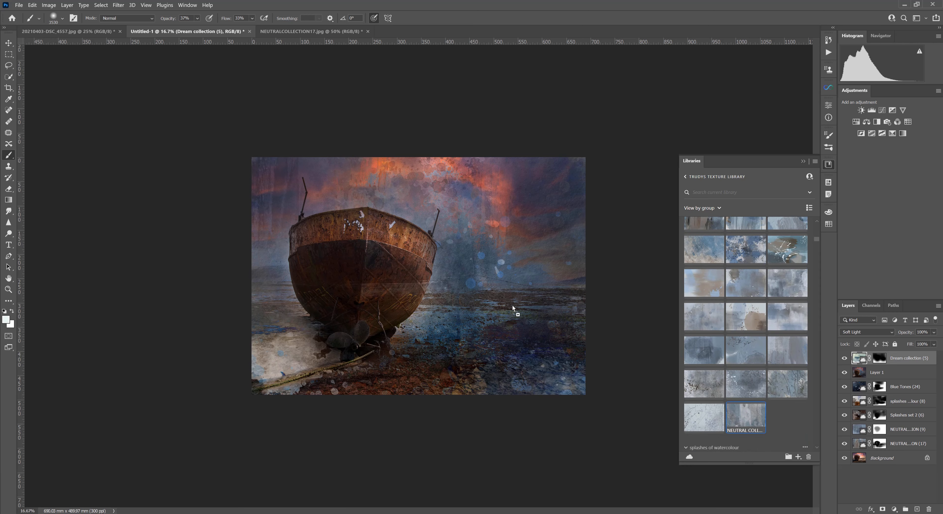
drag(513, 306, 424, 281)
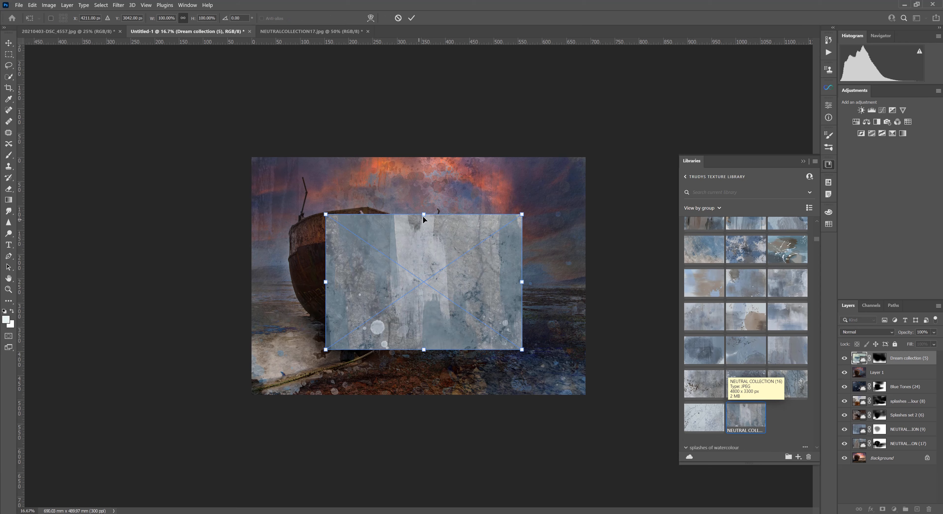
drag(424, 215, 424, 142)
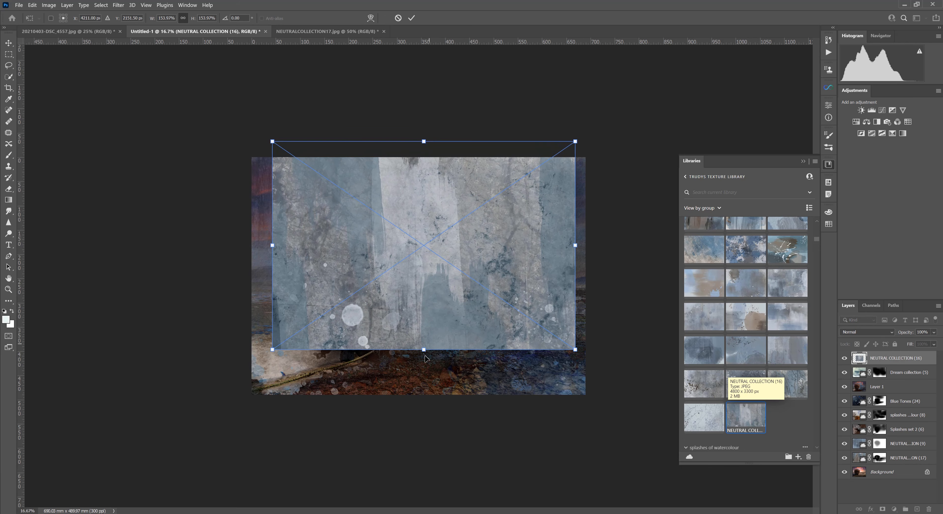
drag(424, 350, 416, 398)
click(412, 17)
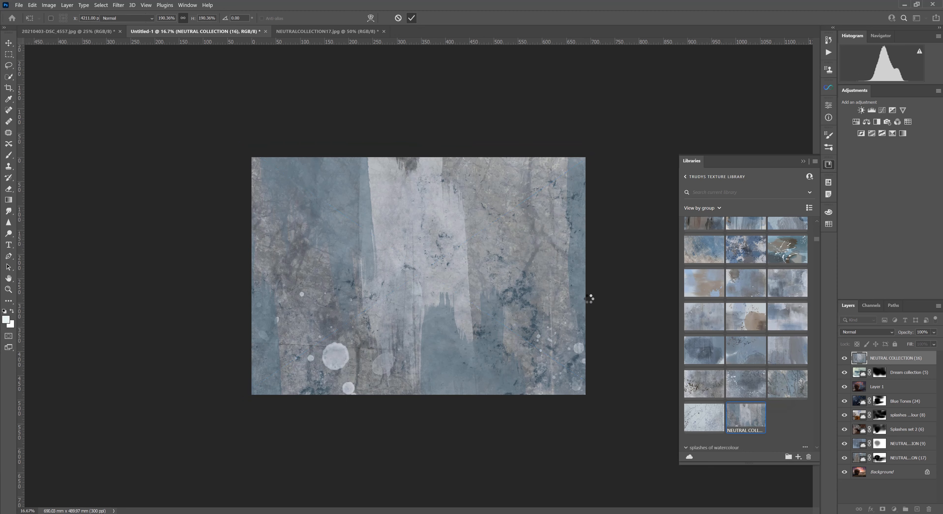
Set the NEUTRAL COLLECTION (16) layer to Pin Light and compare the image with and without it.
click(863, 332)
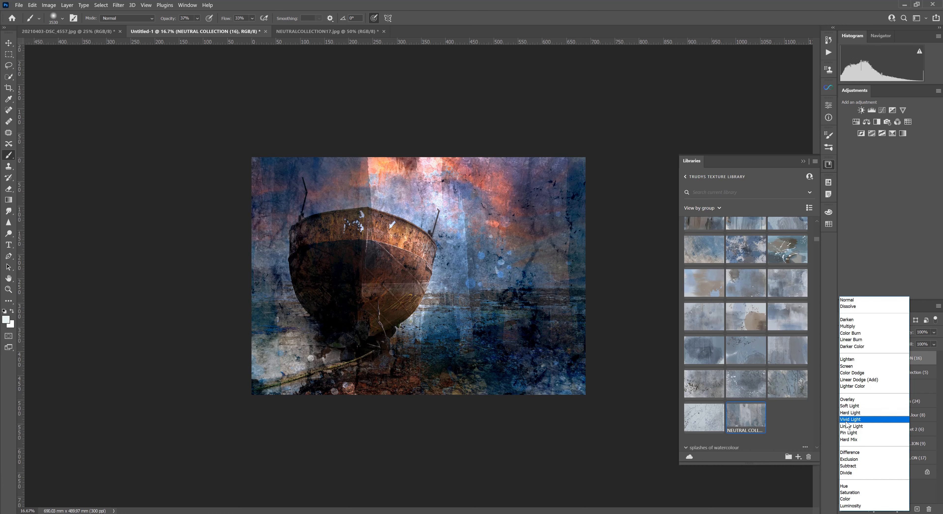
click(847, 433)
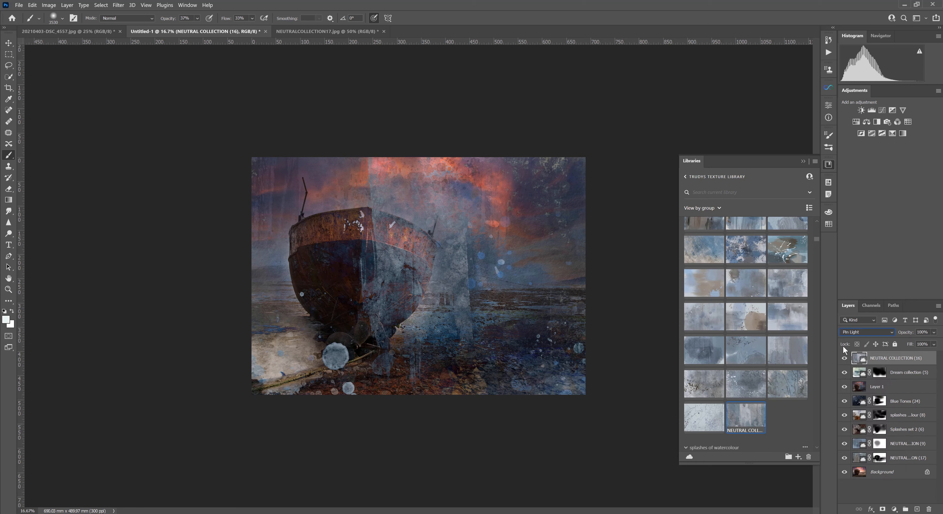
click(844, 359)
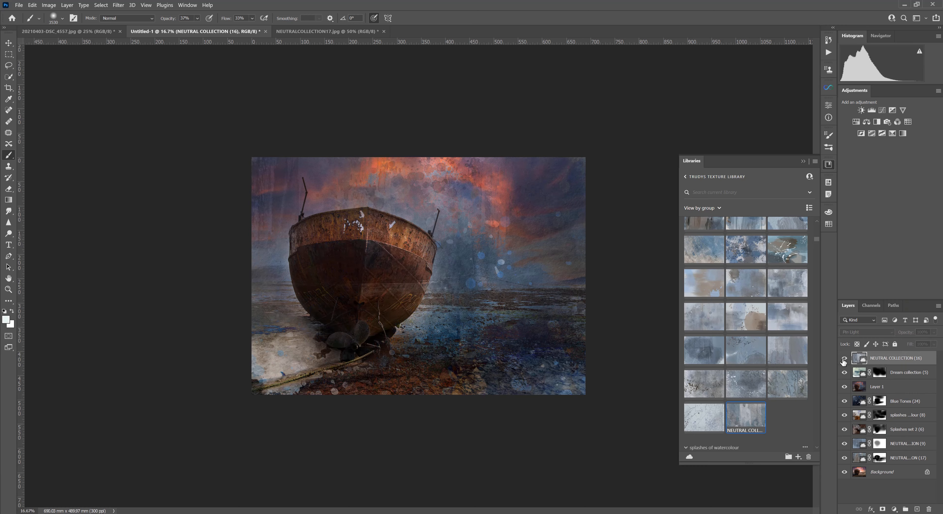
click(845, 359)
click(844, 358)
click(844, 358)
click(844, 358)
click(844, 359)
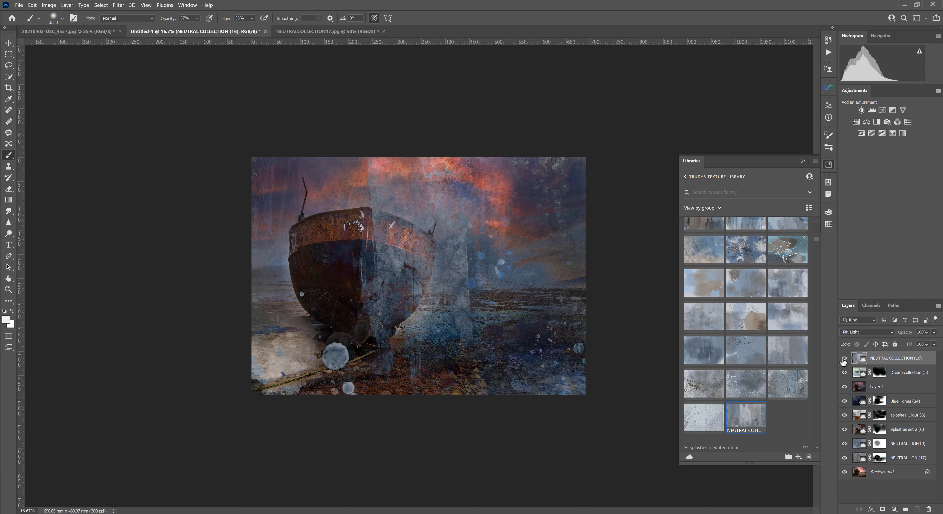
click(844, 358)
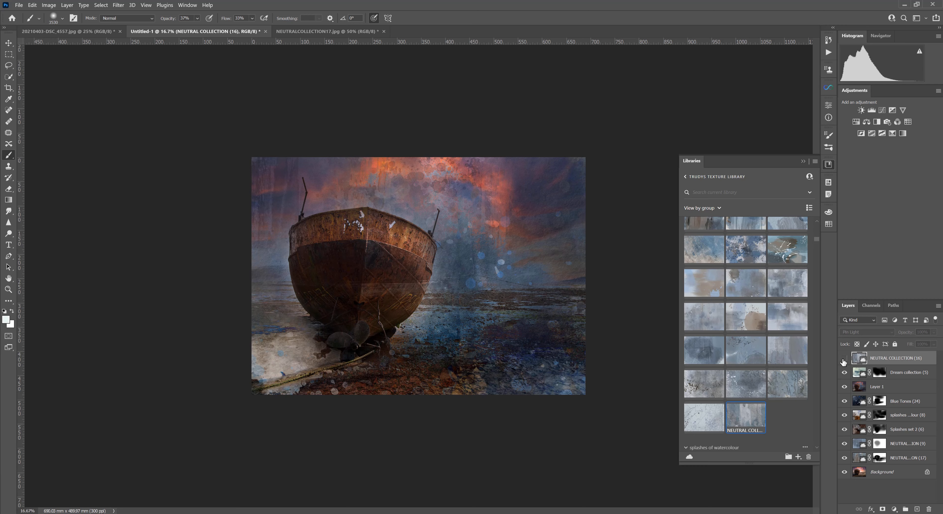
click(844, 358)
Try the Darken blend mode on NEUTRAL COLLECTION (16), compare the image with and without it, and delete the layer.
click(864, 332)
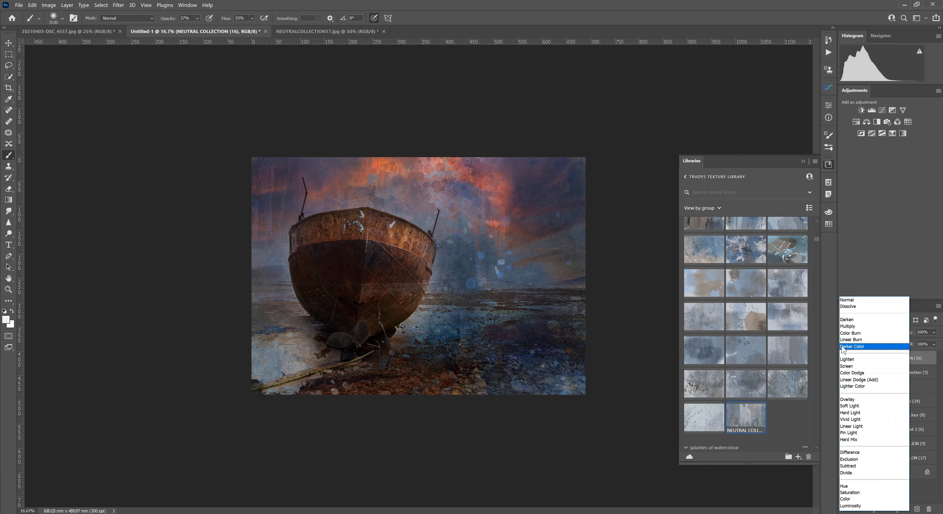
click(852, 320)
click(845, 358)
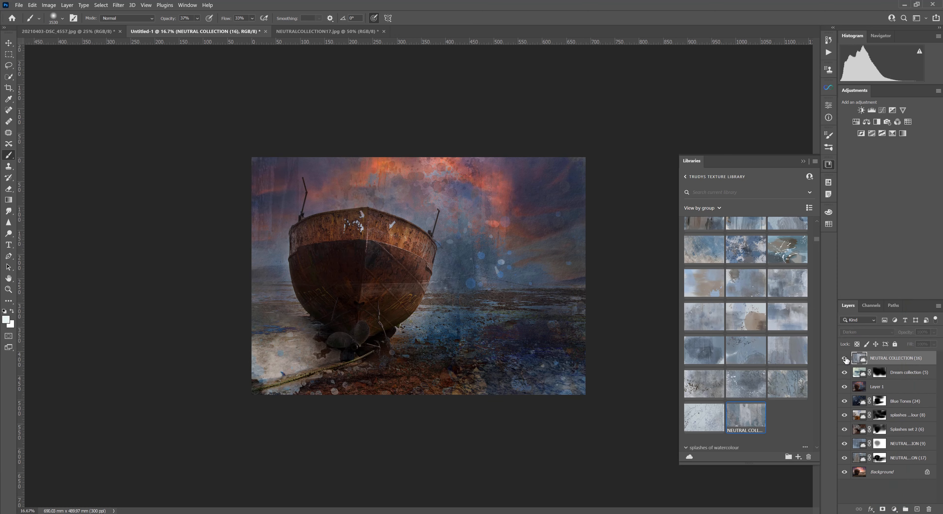
click(845, 358)
click(846, 359)
drag(857, 359, 929, 508)
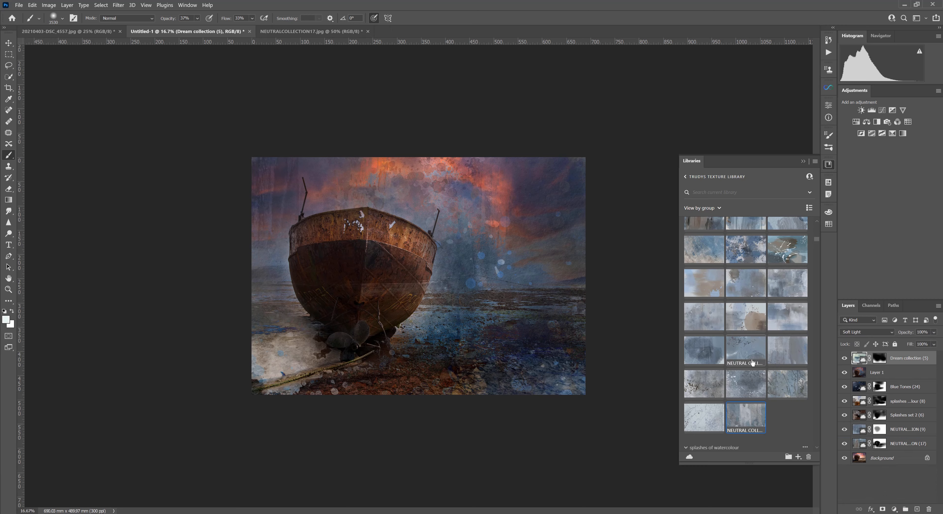
Place texture 20 from Neutral Collection Set 2 above Dream collection (5), scaled to about 197% to cover the canvas.
scroll(747, 357, up, 4)
scroll(747, 356, up, 5)
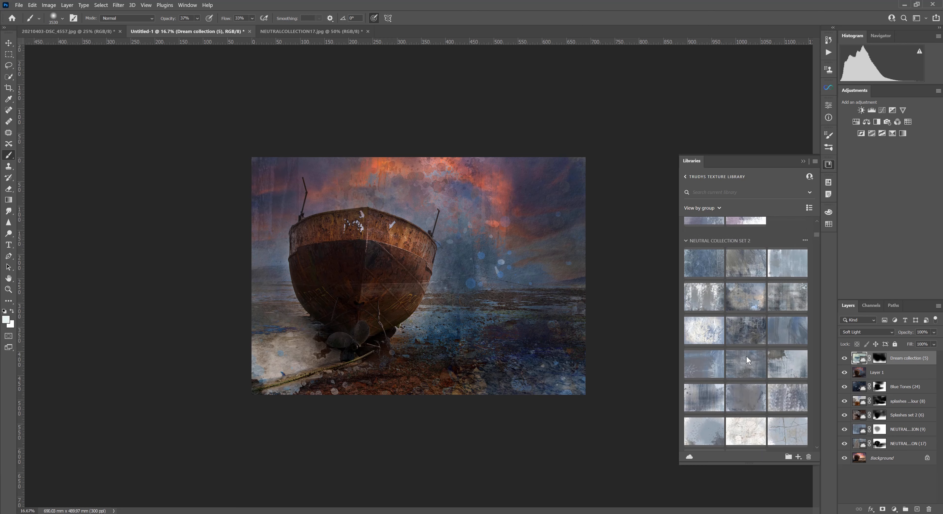
scroll(747, 357, up, 5)
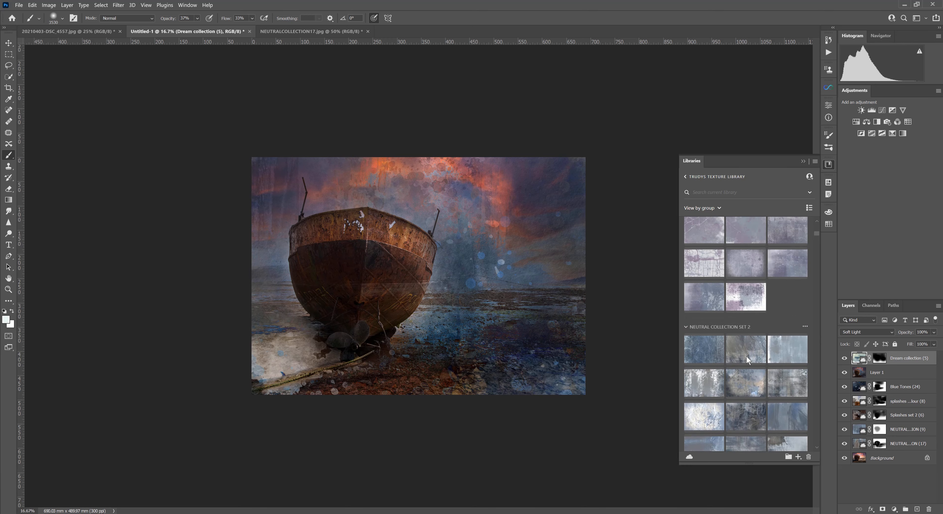
scroll(746, 356, down, 3)
drag(747, 355, 430, 314)
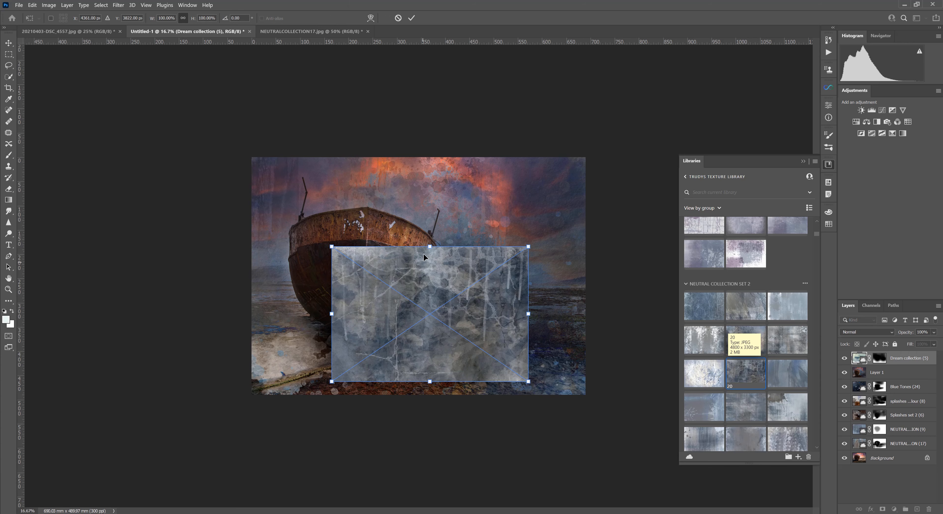
drag(429, 245, 428, 140)
drag(429, 383, 427, 407)
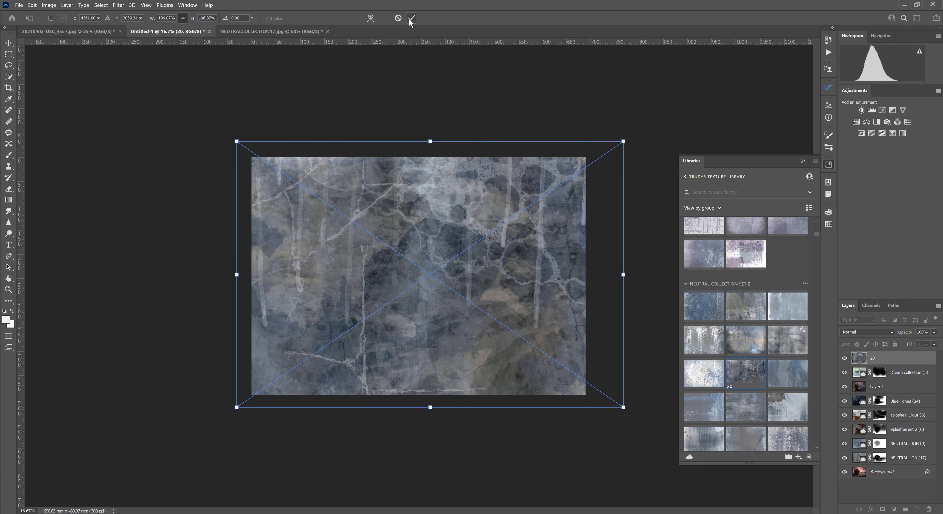
click(410, 18)
Preview blend modes such as Difference on the texture 20 layer, leave the choice unapplied, and delete the layer.
click(859, 332)
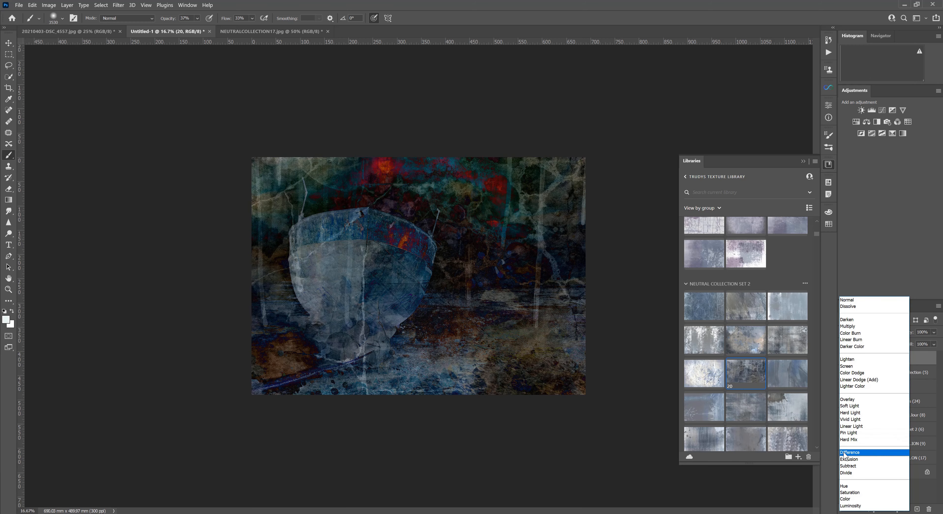
click(770, 480)
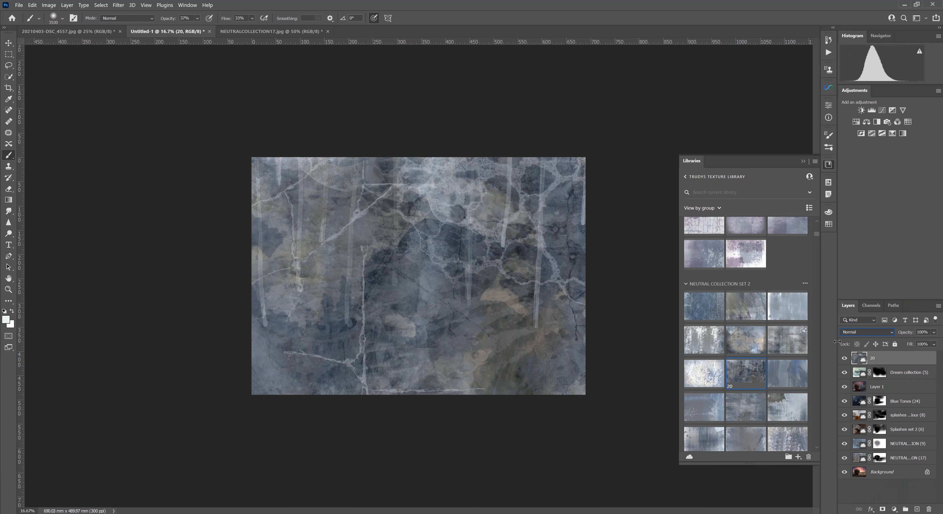
drag(860, 350, 929, 508)
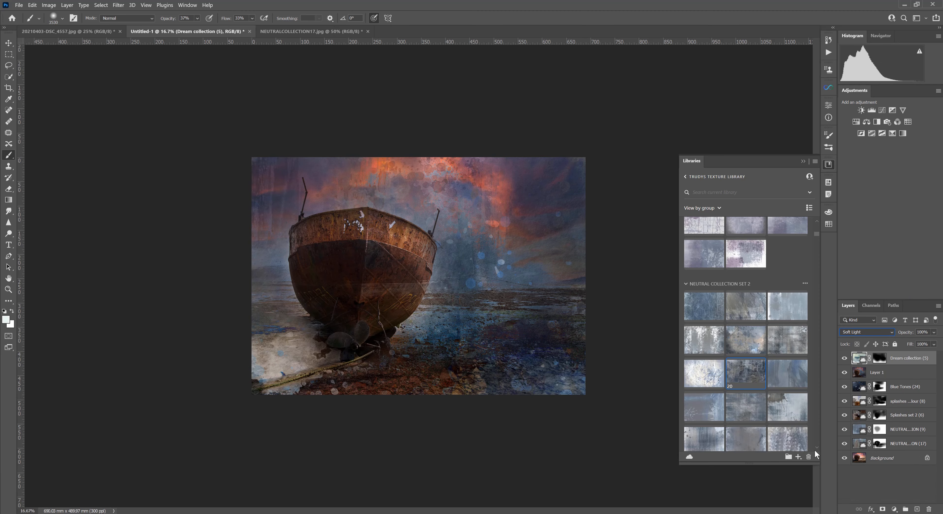
Place the Splashes set 2 (7) texture above Dream collection (5), scaled to about 183% to cover the canvas.
scroll(817, 445, down, 10)
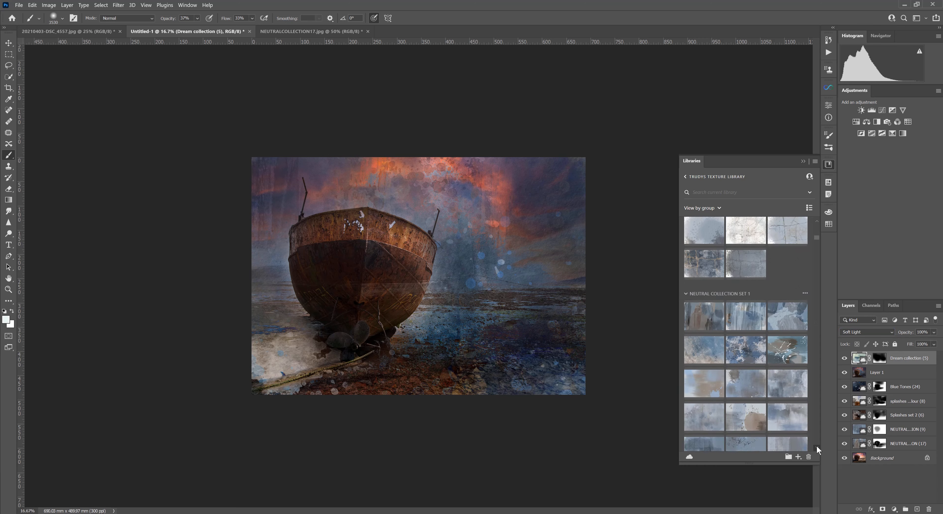
scroll(818, 446, down, 6)
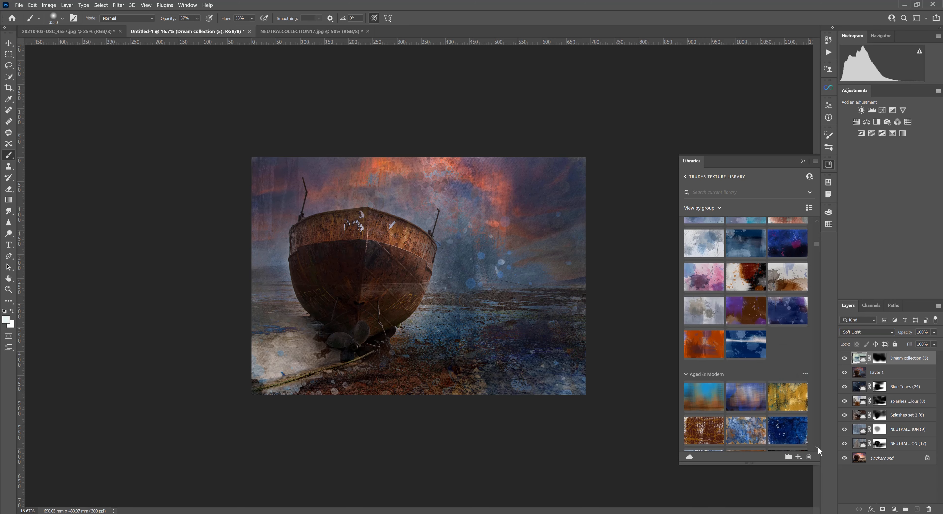
drag(744, 242, 614, 249)
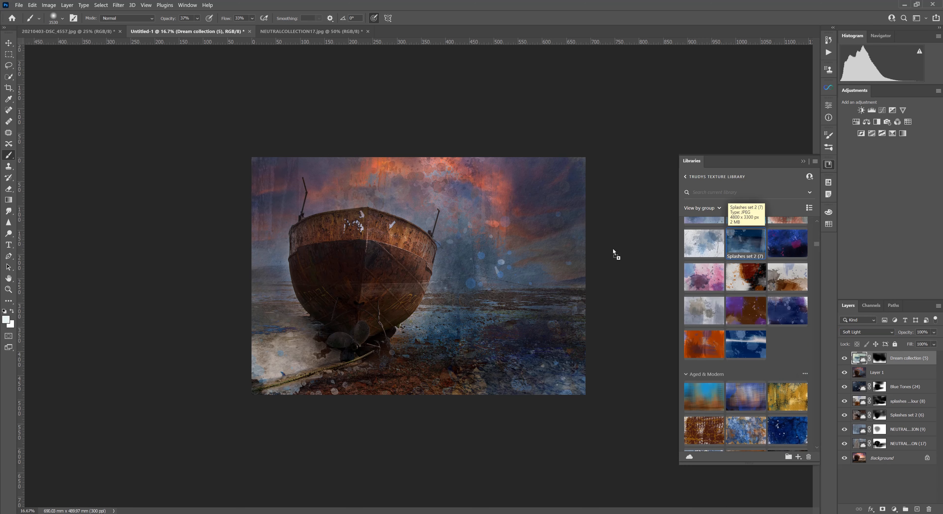
drag(405, 282, 403, 281)
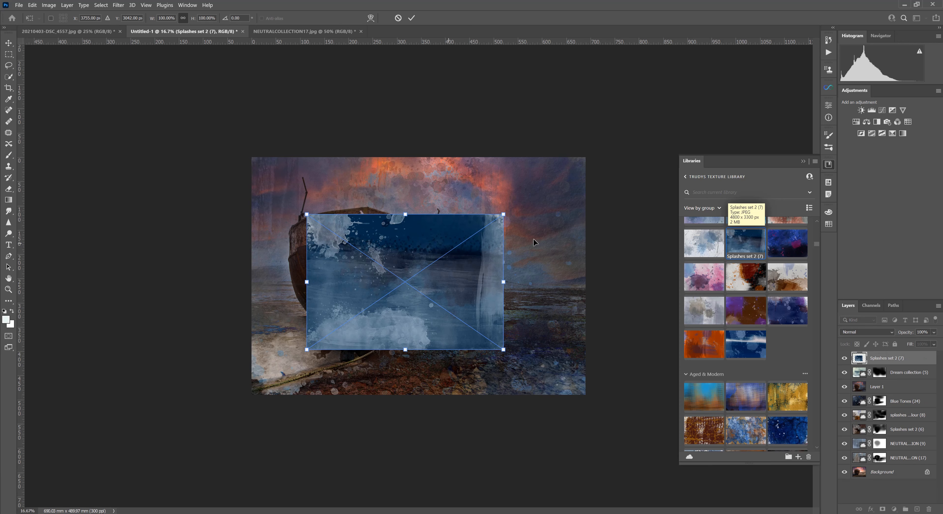
drag(505, 215, 591, 154)
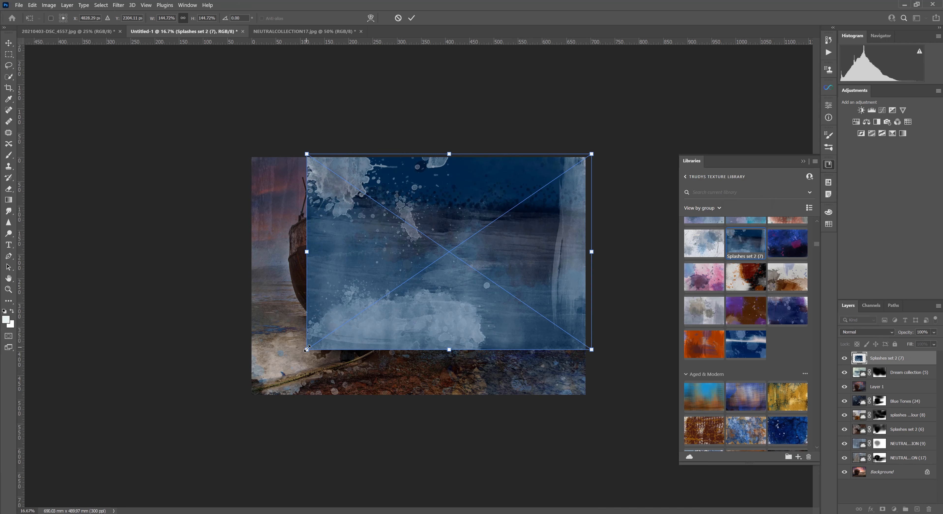
drag(312, 346, 239, 411)
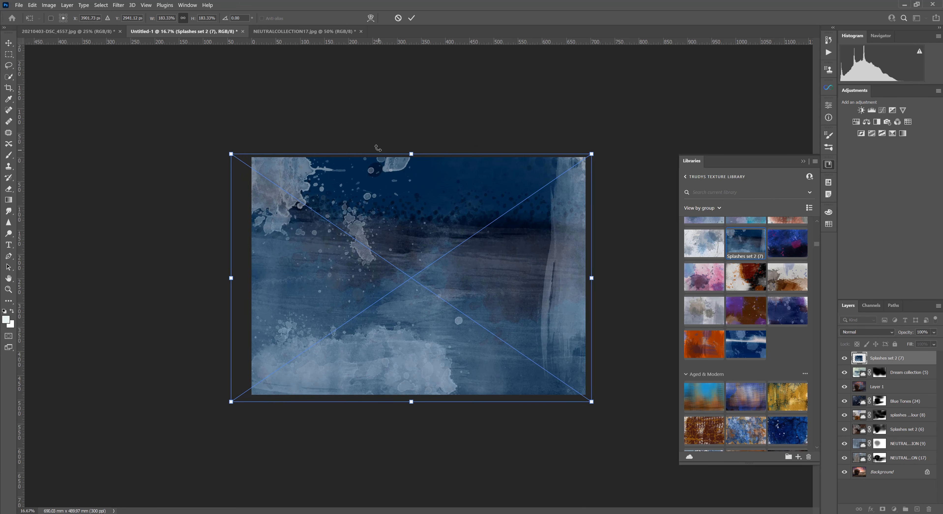
click(412, 18)
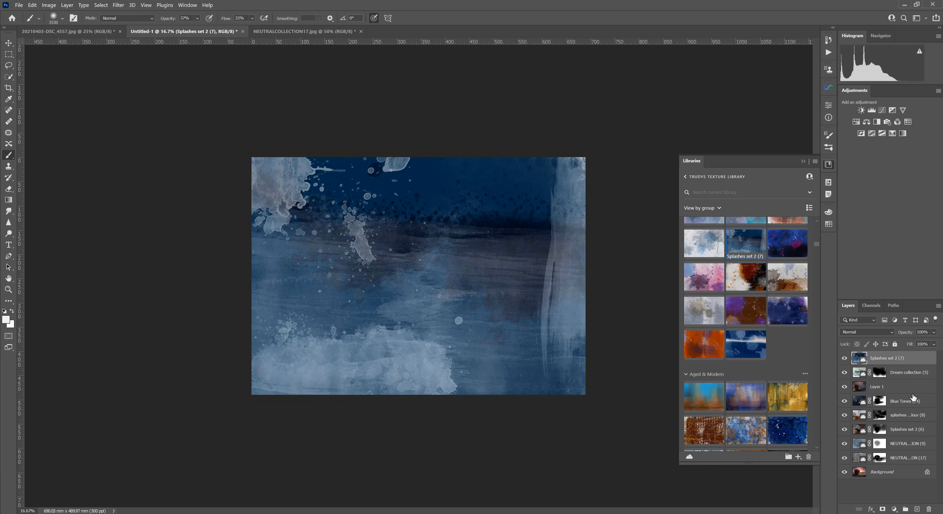
Set the Splashes set 2 (7) layer's blend mode to Darker Color and reduce its fill to 78%.
click(861, 331)
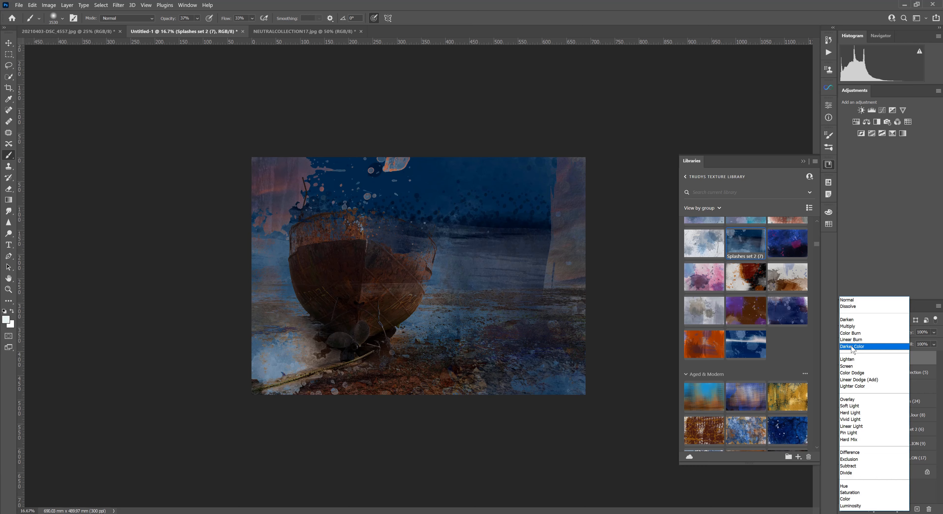
click(852, 346)
click(934, 344)
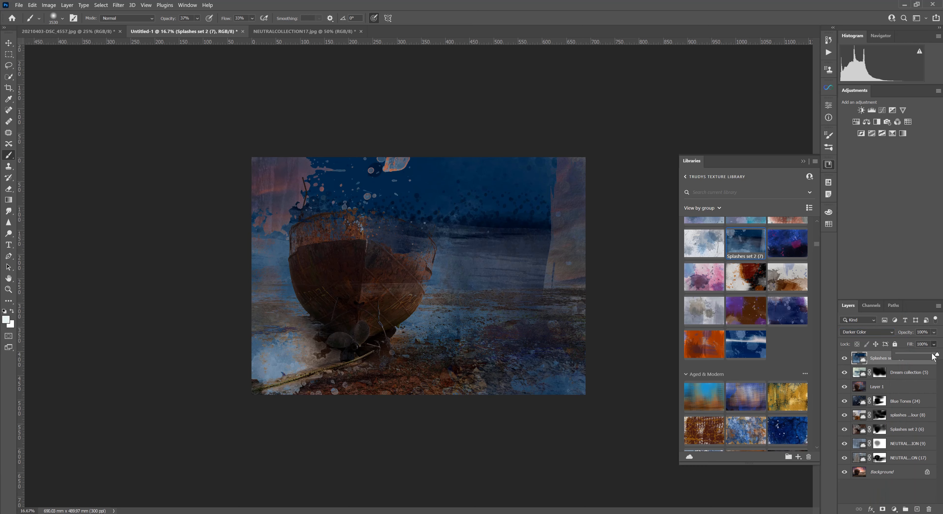
drag(933, 354, 926, 354)
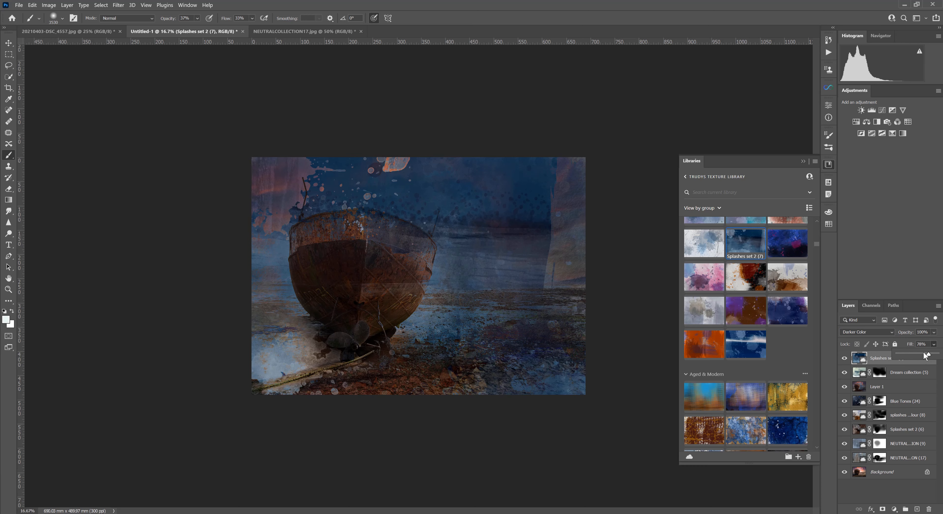
click(857, 361)
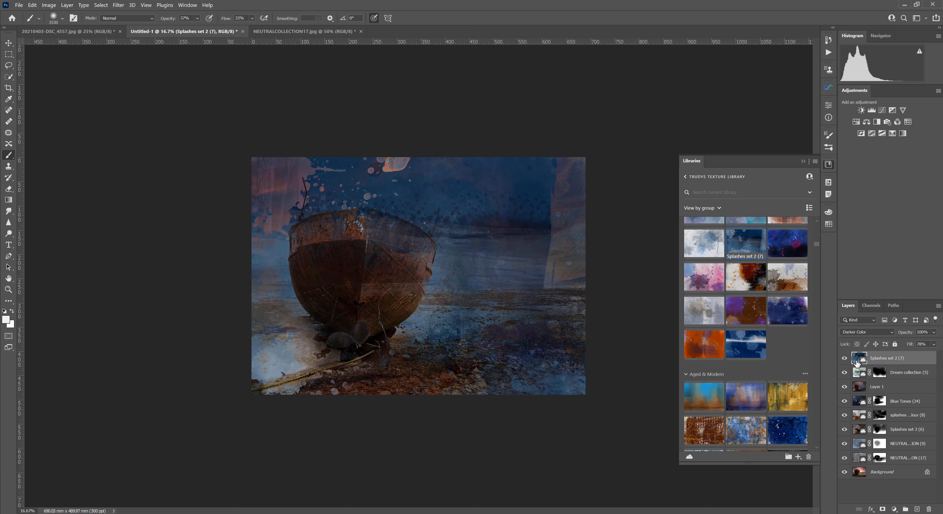
Enlarge the Splashes set 2 (7) texture to about 239% so it extends well beyond the canvas on all sides.
key(ctrl+t)
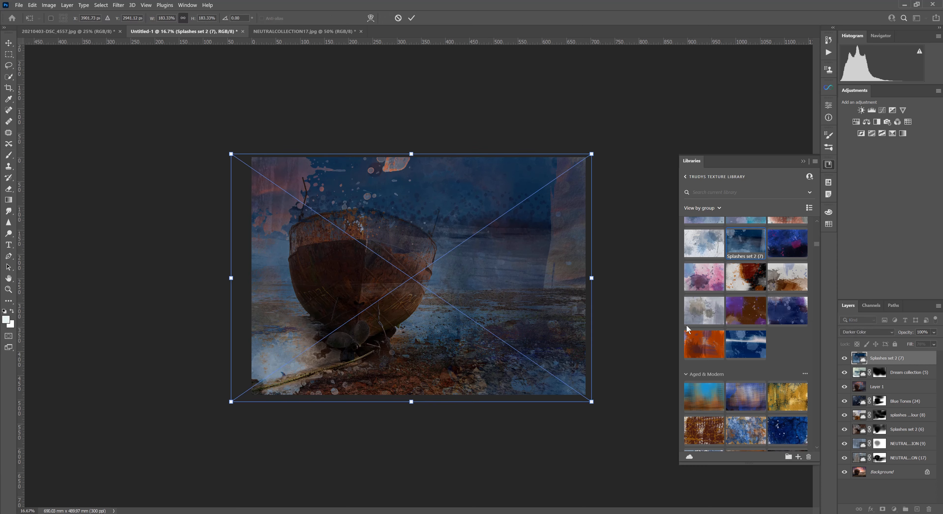
drag(592, 278, 652, 313)
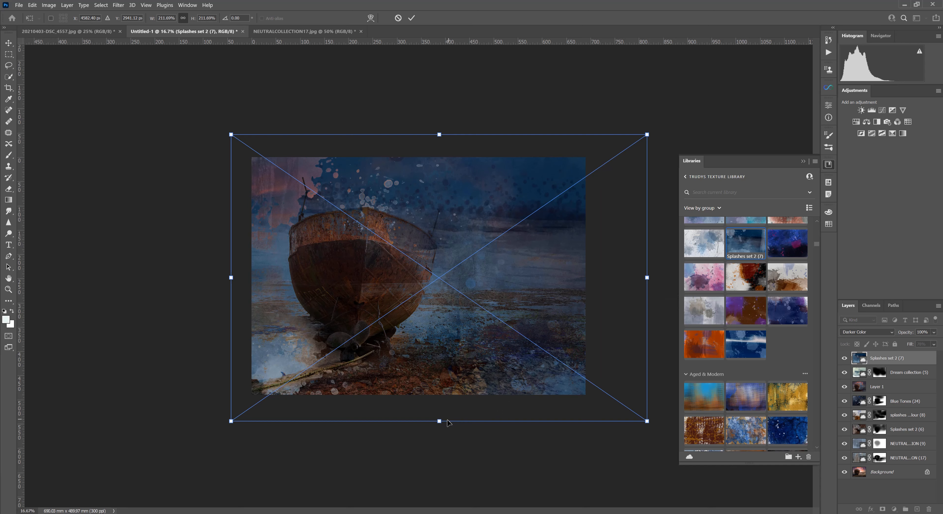
drag(439, 422, 432, 451)
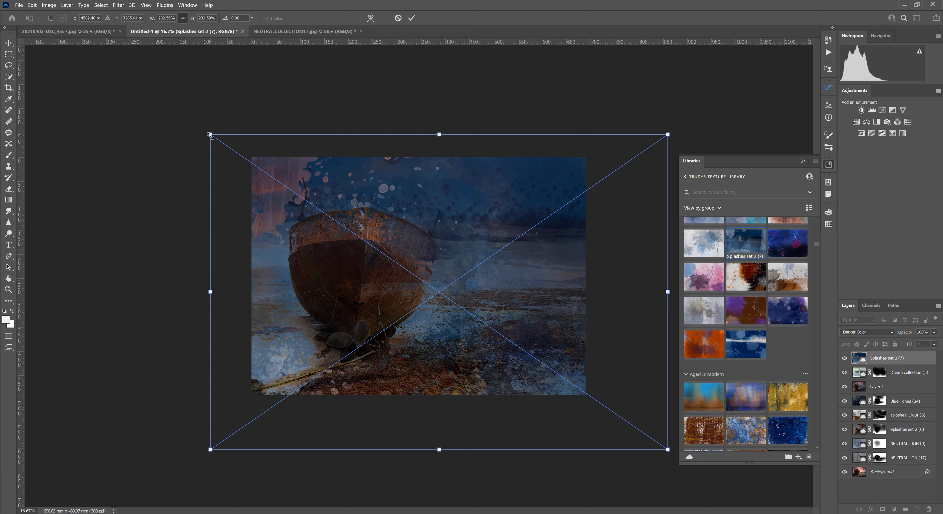
drag(211, 135, 196, 129)
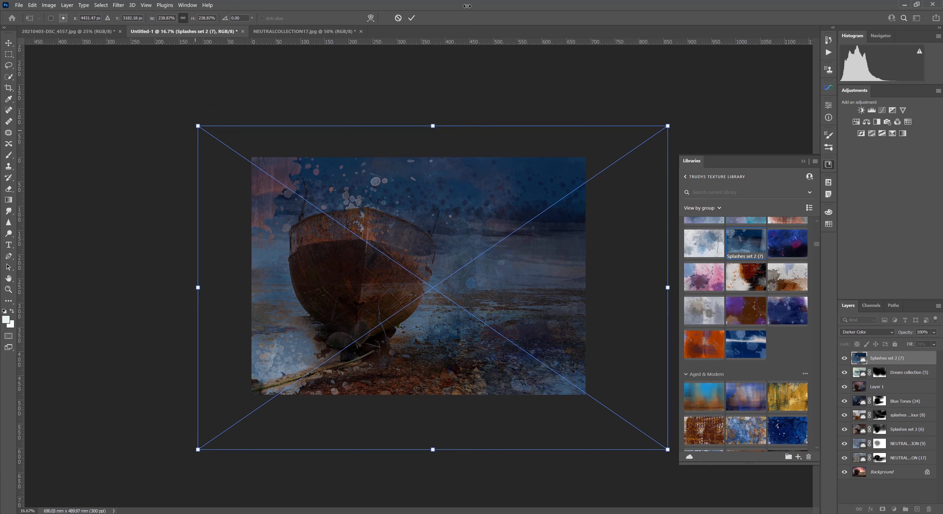
click(412, 18)
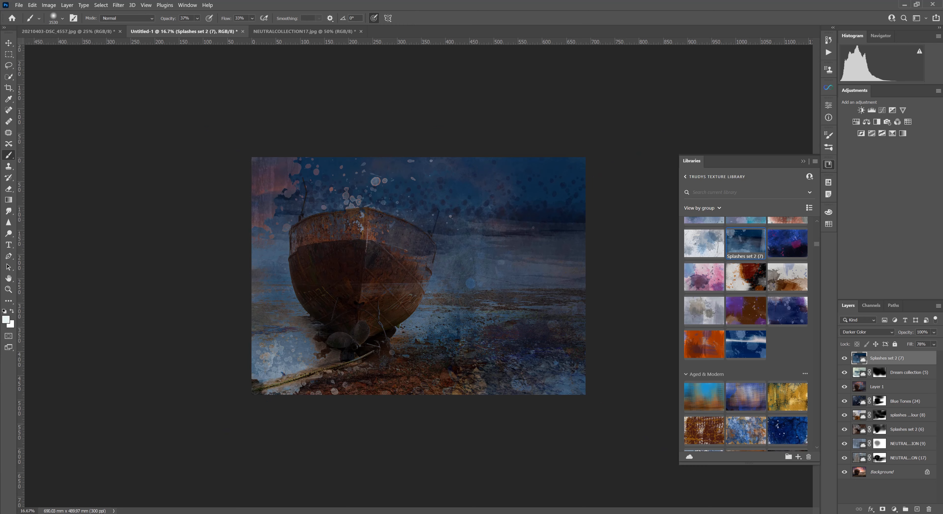
Add a layer mask to Splashes set 2 (7) and paint black with a soft brush over the boat and the middle band of the scene.
click(883, 509)
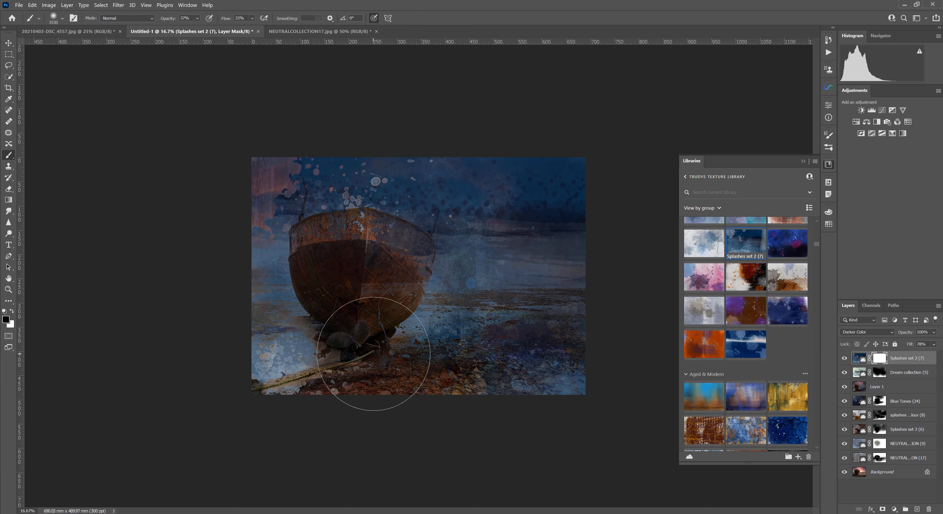
mouse_move(376, 286)
alt+mouse_down()
mouse_move(393, 287)
mouse_move(295, 291)
alt+mouse_up()
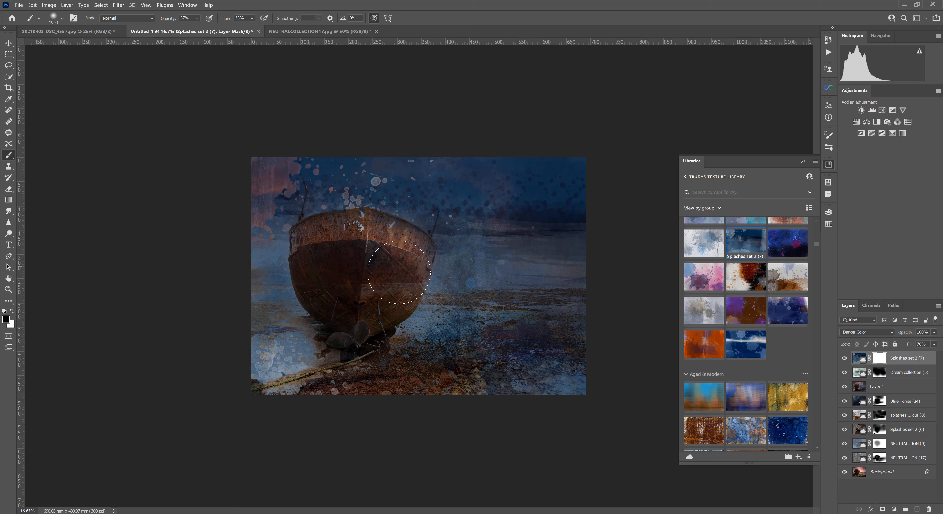
drag(383, 296, 360, 301)
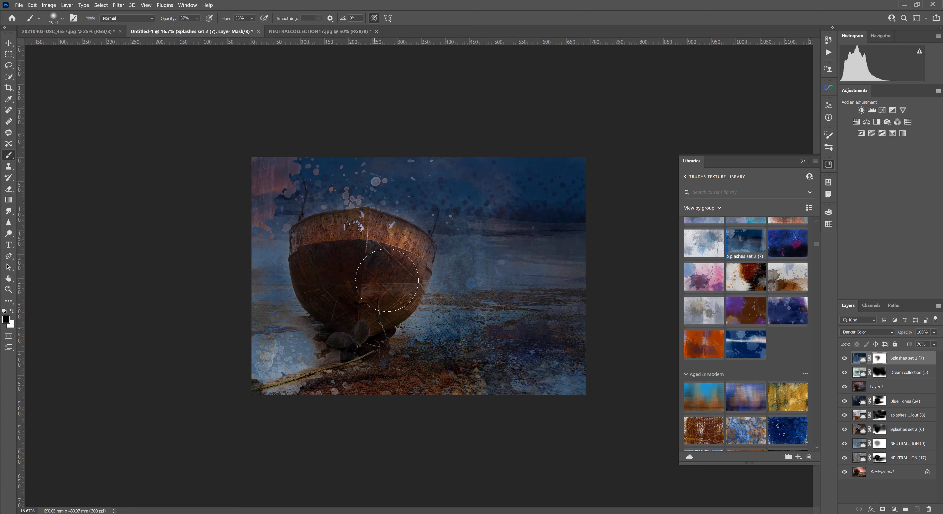
drag(387, 286, 404, 284)
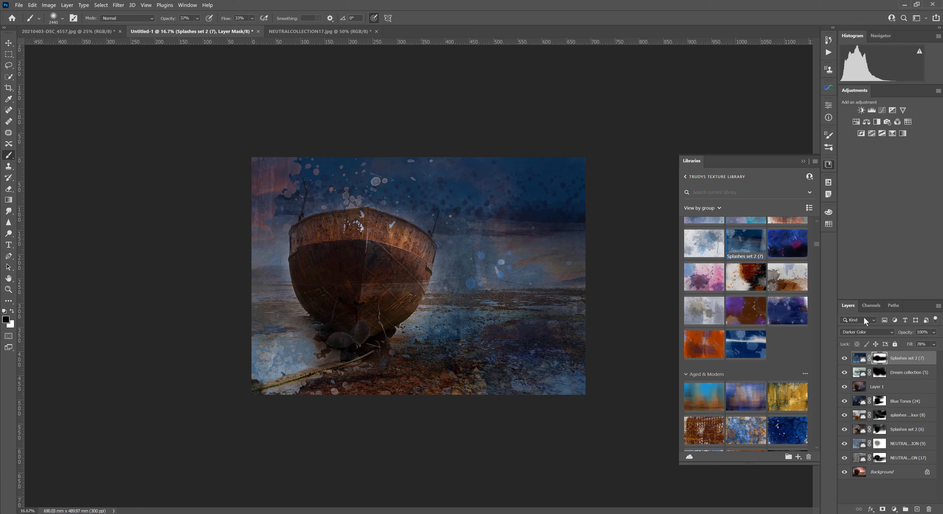
Merge all visible layers into a new top layer and content-aware fill a lassoed patch on the hull's lower centre.
key(ctrl+shift+alt+e)
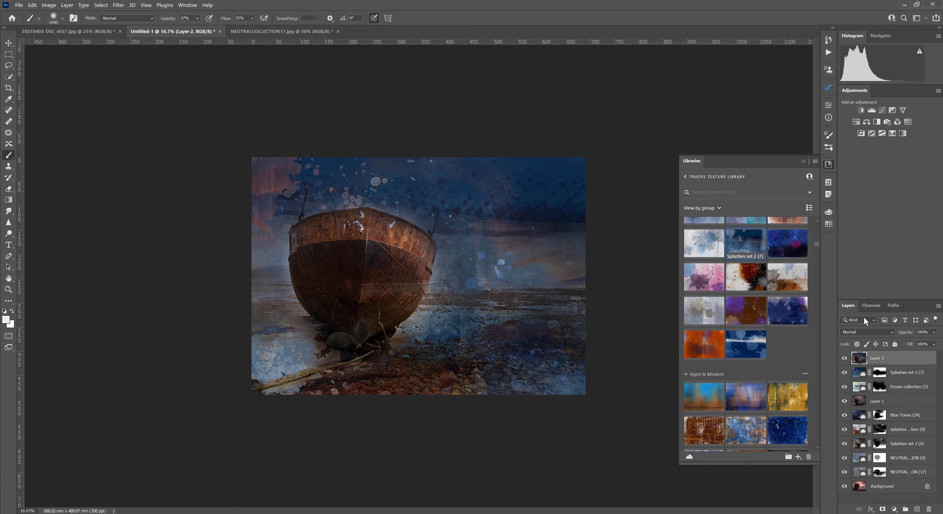
click(8, 66)
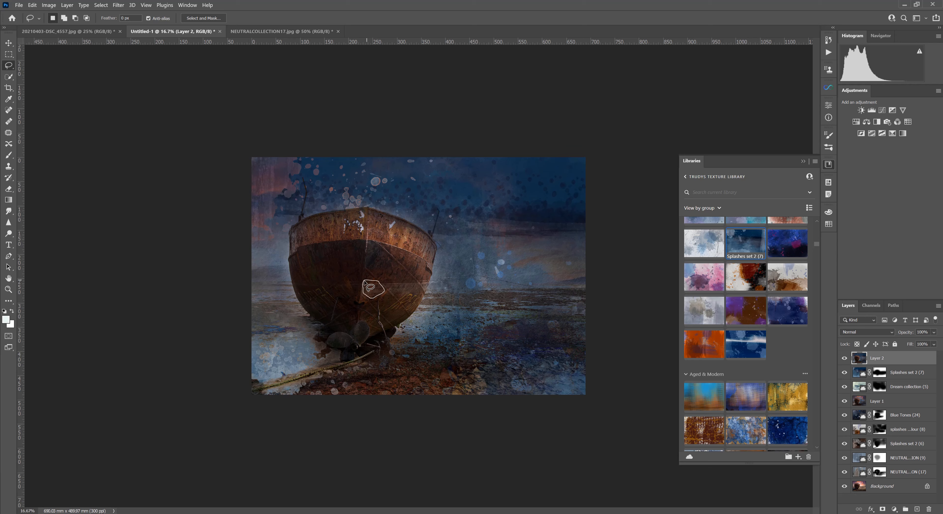
drag(368, 288, 367, 290)
right_click(368, 293)
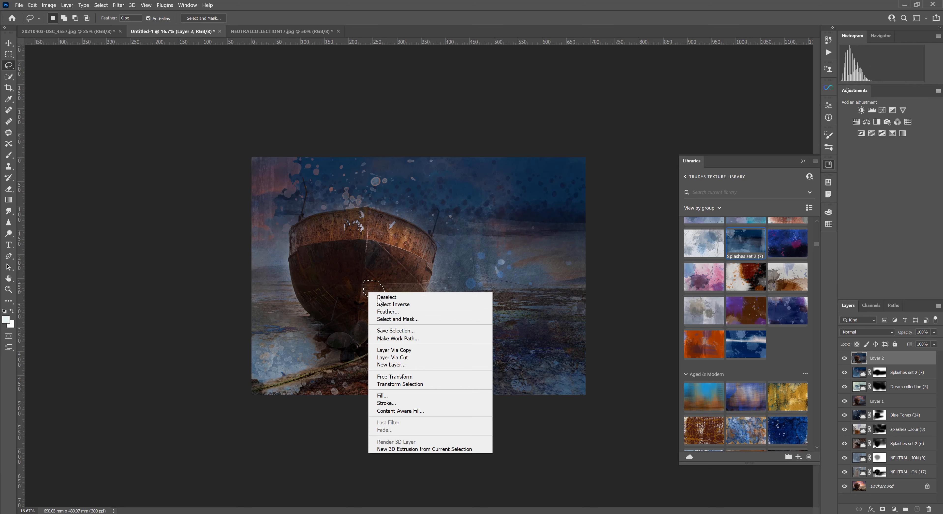
click(395, 395)
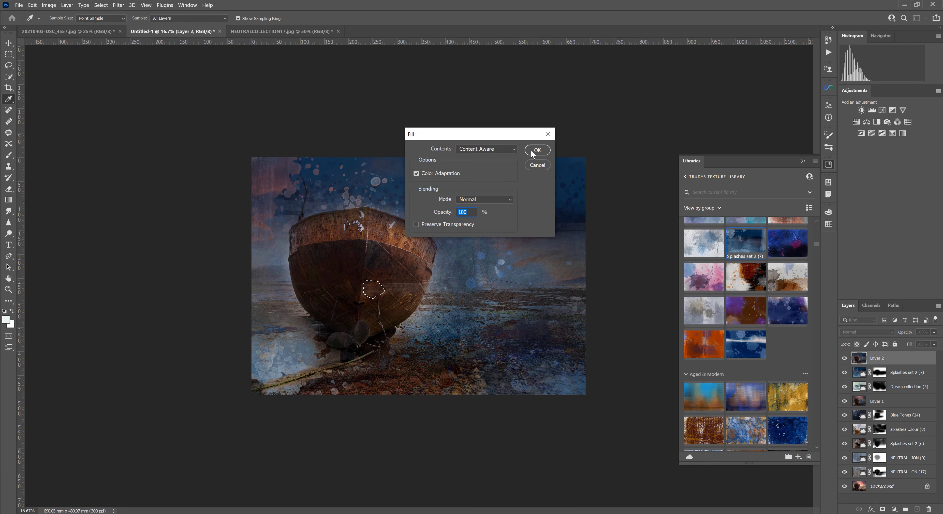
click(533, 150)
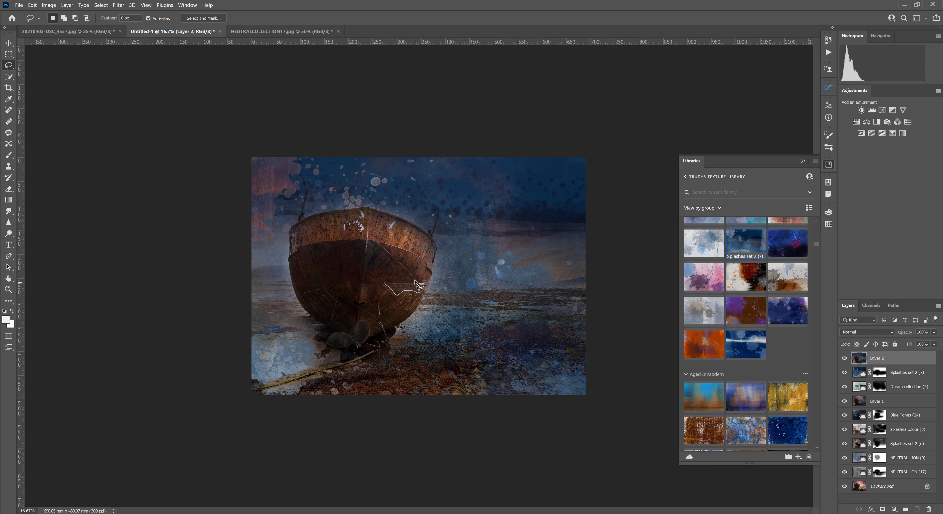
Content-aware fill lassoed patches along the straight horizontal line on the hull, one right of centre and one on the left side.
drag(403, 285, 387, 285)
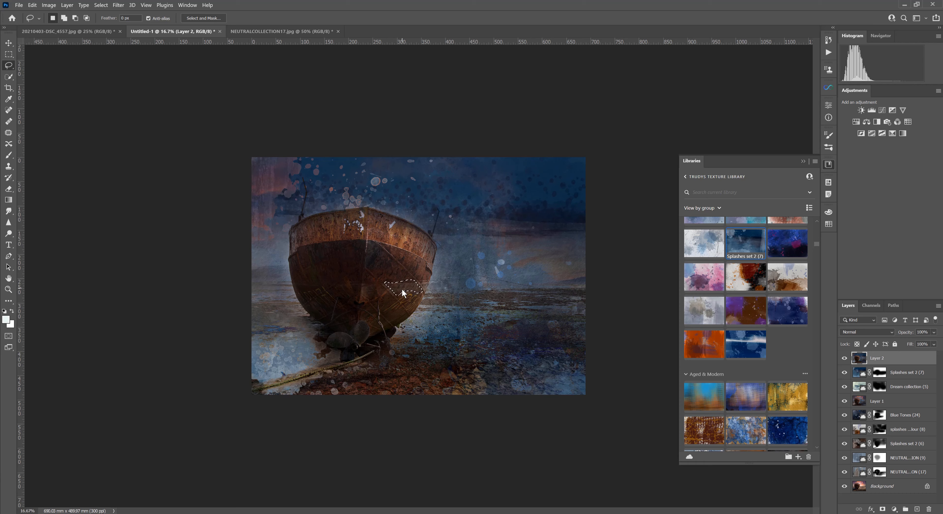
right_click(403, 289)
click(427, 393)
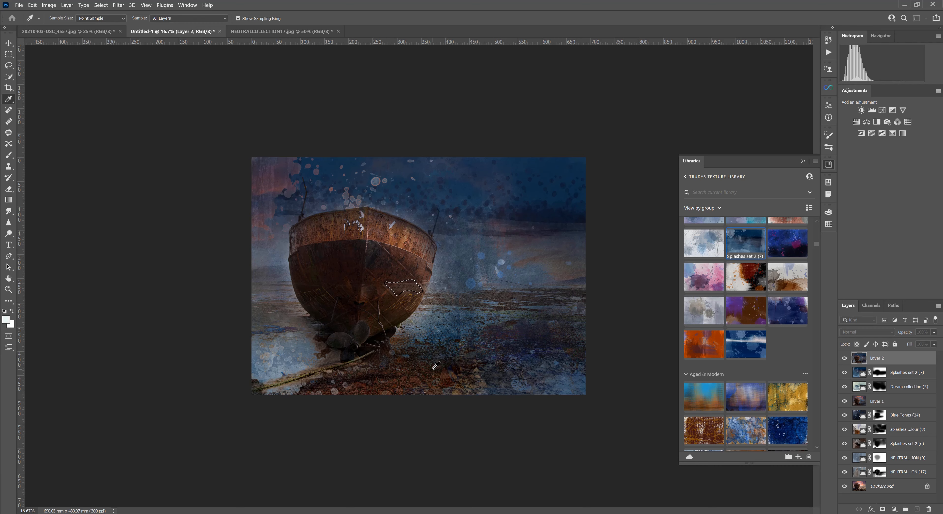
click(540, 151)
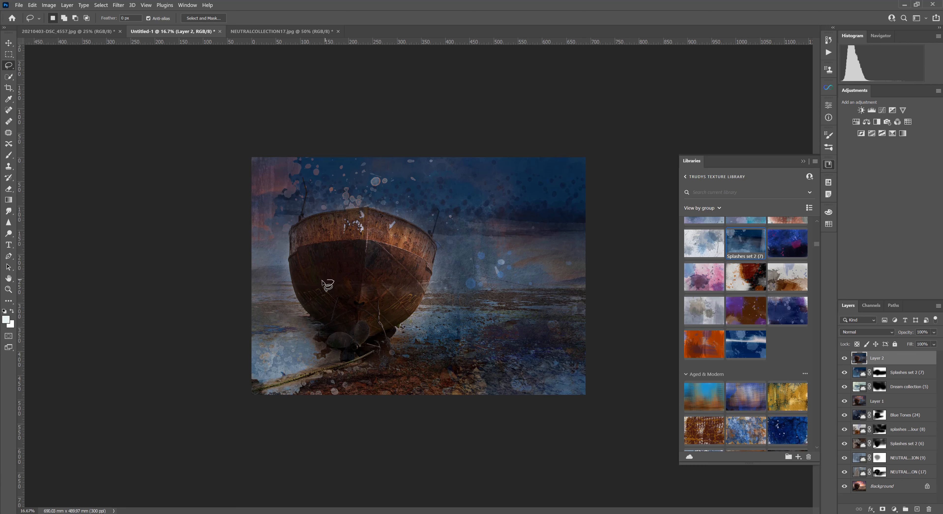
drag(323, 282, 330, 287)
right_click(330, 288)
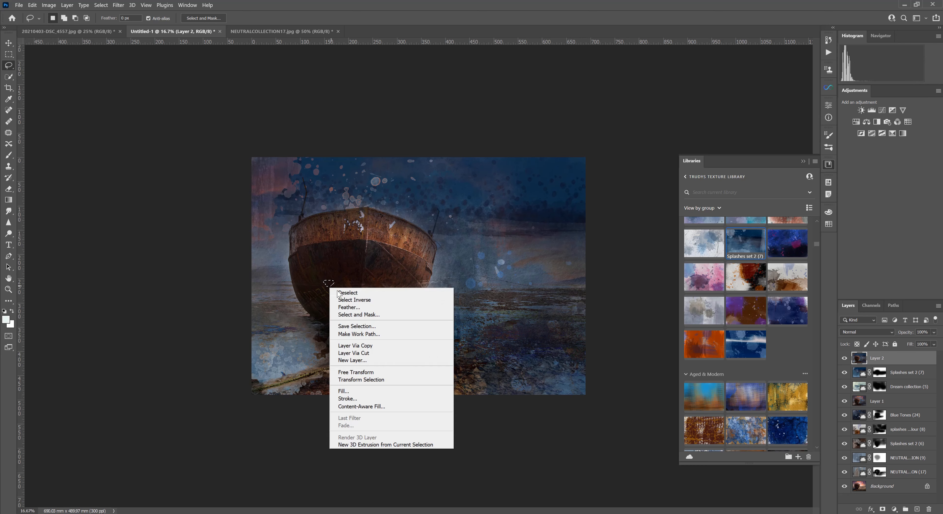
click(356, 392)
click(538, 151)
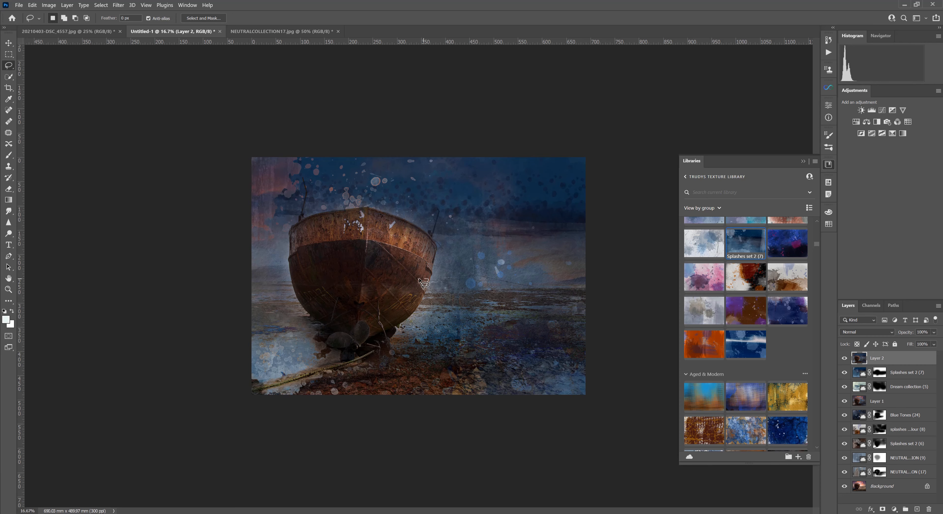
Content-aware fill small lassoed remnants of the horizontal line at the hull's right edge and just left of its centre.
right_click(425, 284)
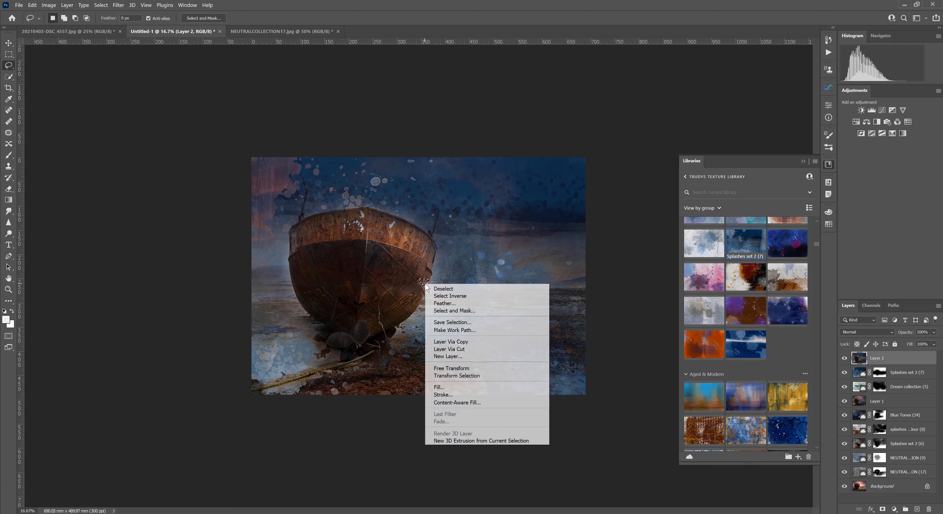
click(441, 388)
click(537, 151)
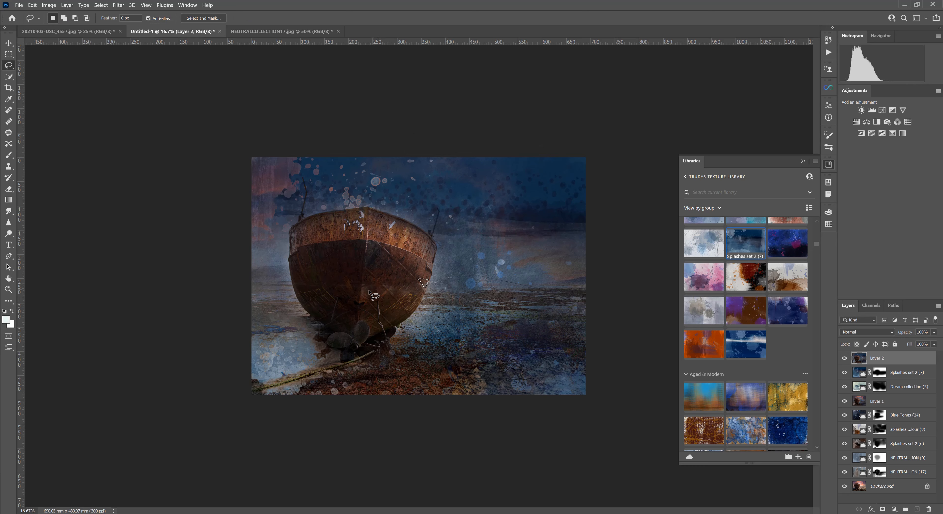
right_click(357, 285)
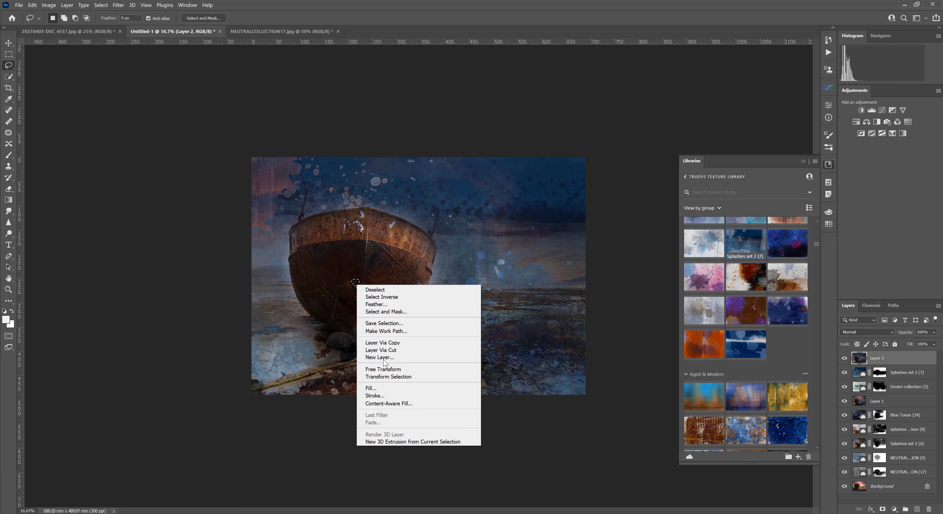
click(380, 389)
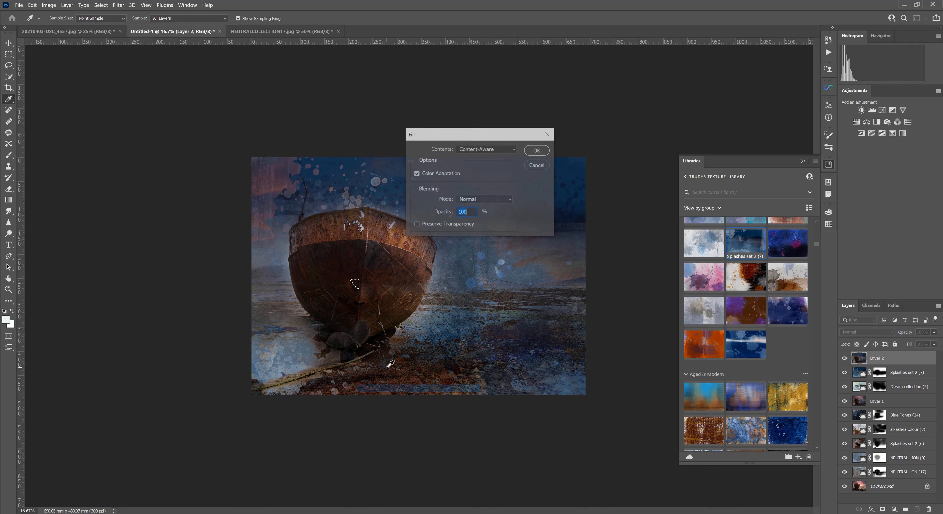
click(537, 150)
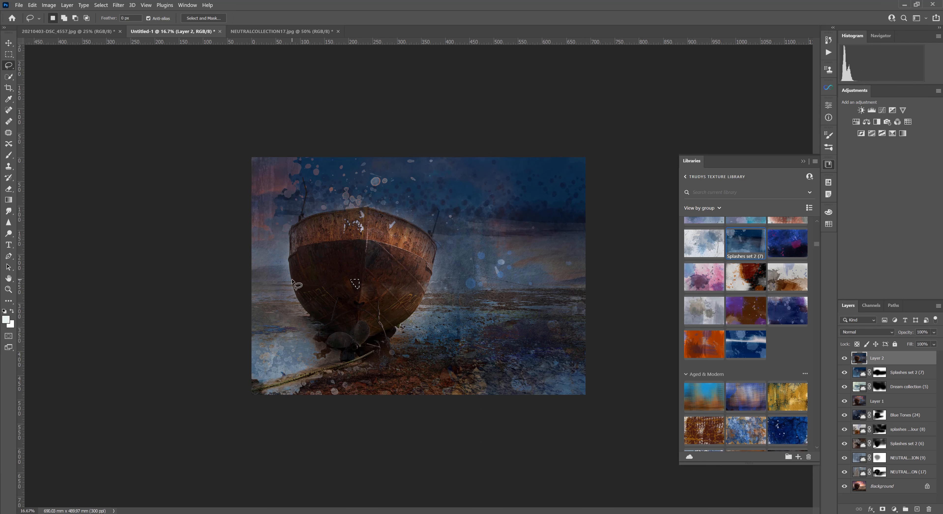
Content-aware fill an elongated lassoed patch at the hull's left edge and a small one right of its centre.
mouse_move(303, 287)
mouse_down()
mouse_move(329, 280)
mouse_move(294, 281)
mouse_up()
right_click(308, 289)
click(337, 379)
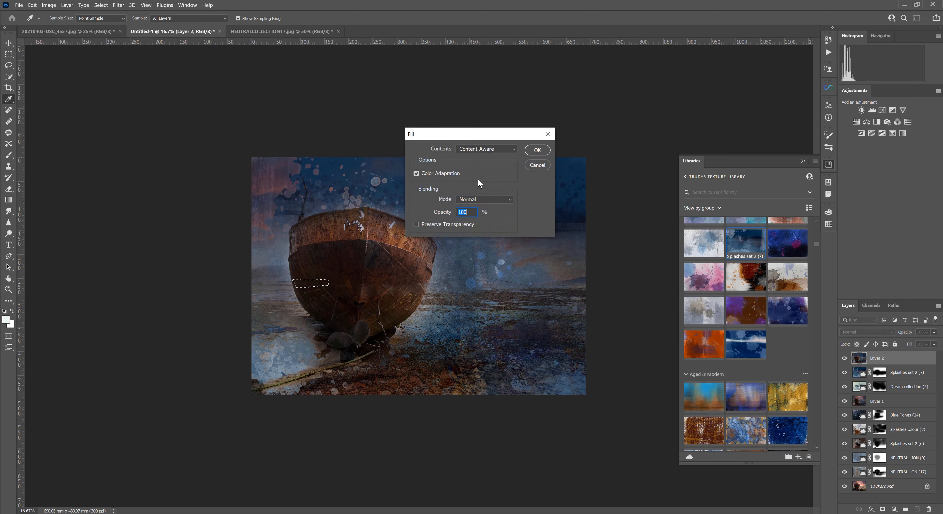
click(530, 151)
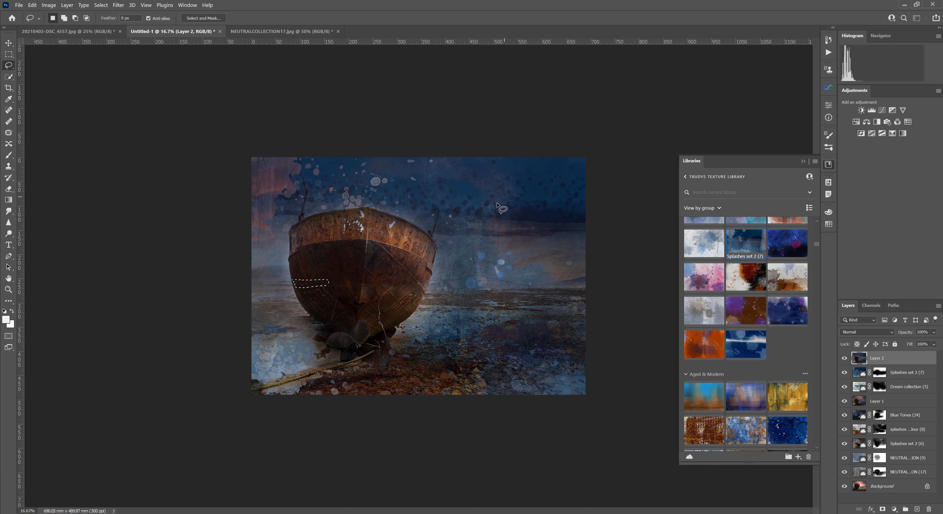
right_click(387, 285)
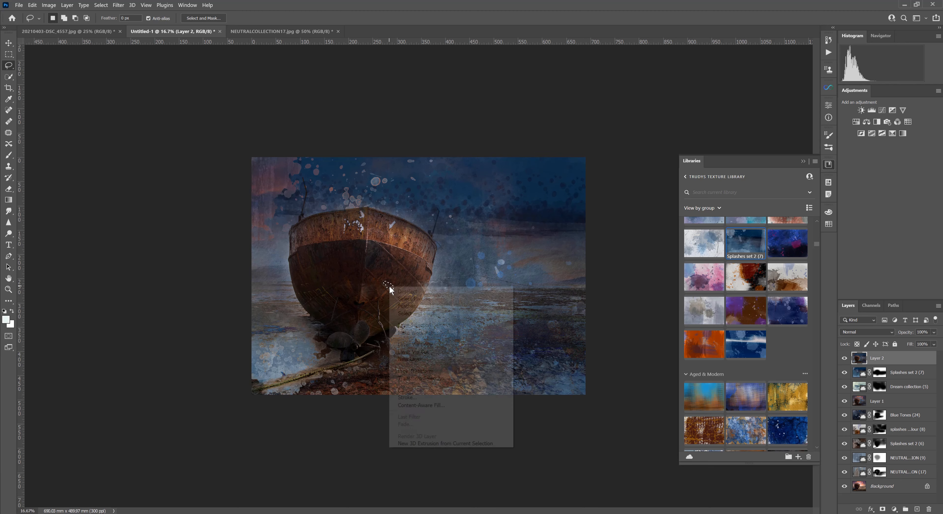
click(409, 390)
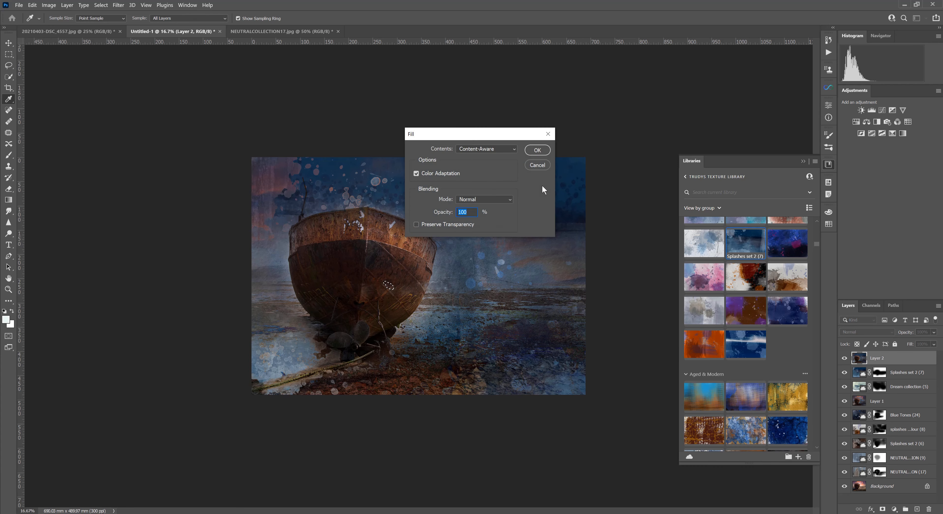
click(537, 150)
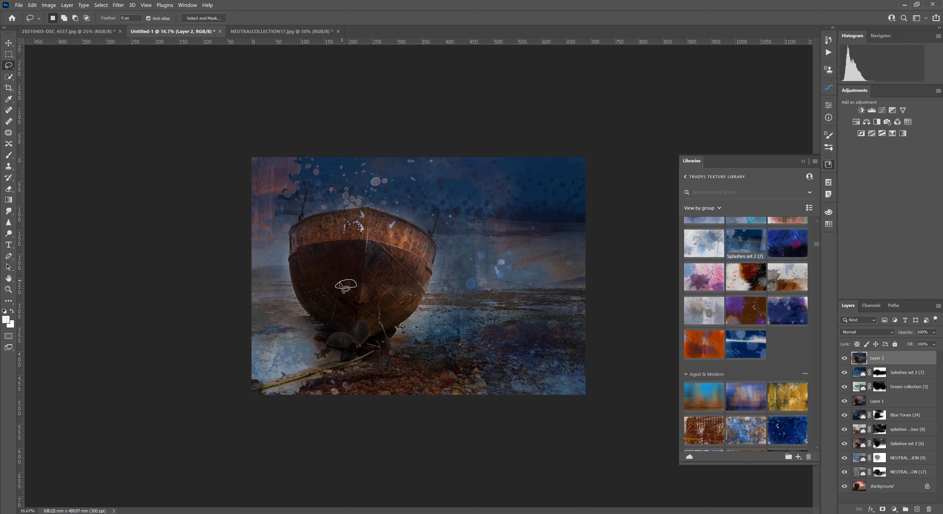
Content-aware fill a small oval lassoed patch just left of the hull's centre and clear the selection.
drag(340, 285, 344, 288)
right_click(347, 288)
click(362, 393)
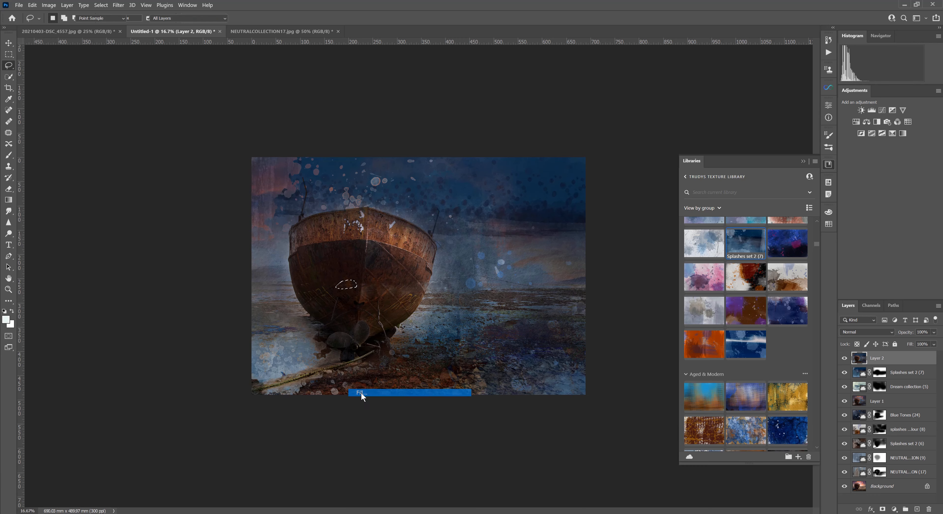
click(538, 152)
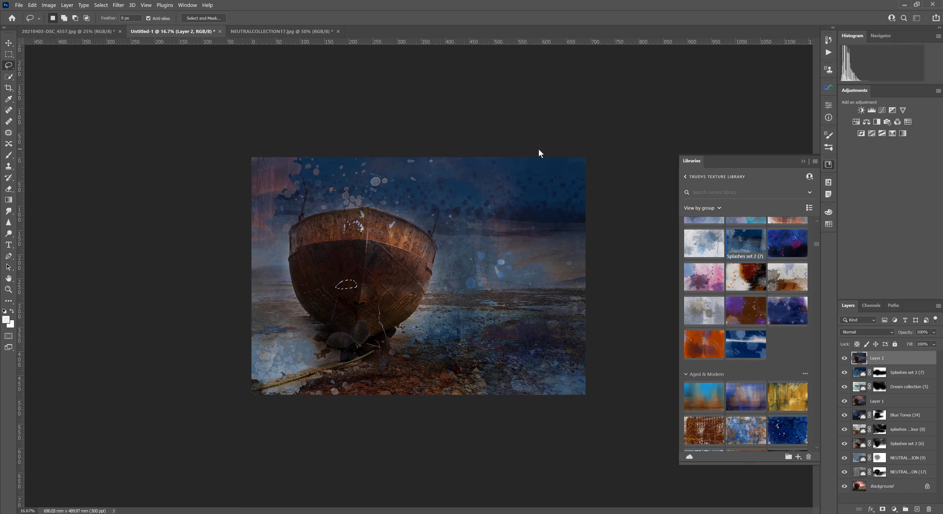
key(ctrl+d)
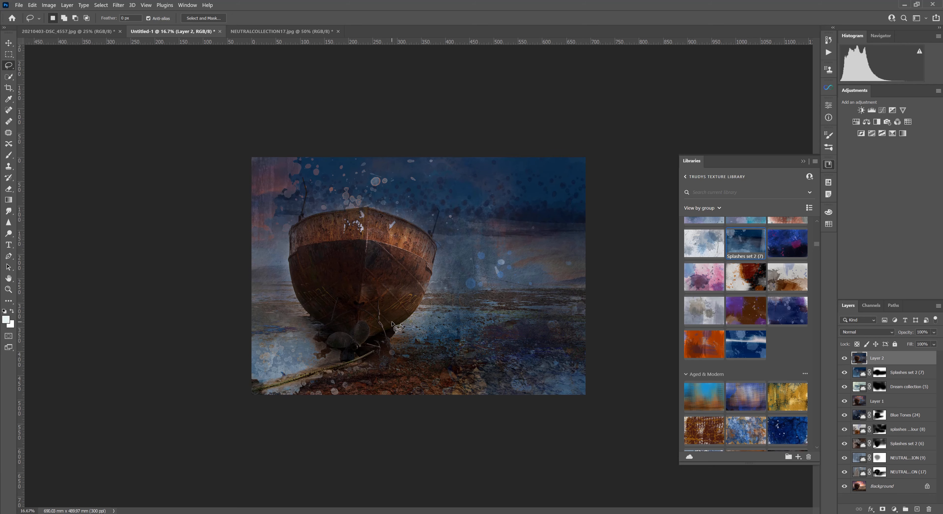
Content-aware fill a narrow vertical patch on the hull's central seam and an oval patch just right of it.
key(ctrl+plus)
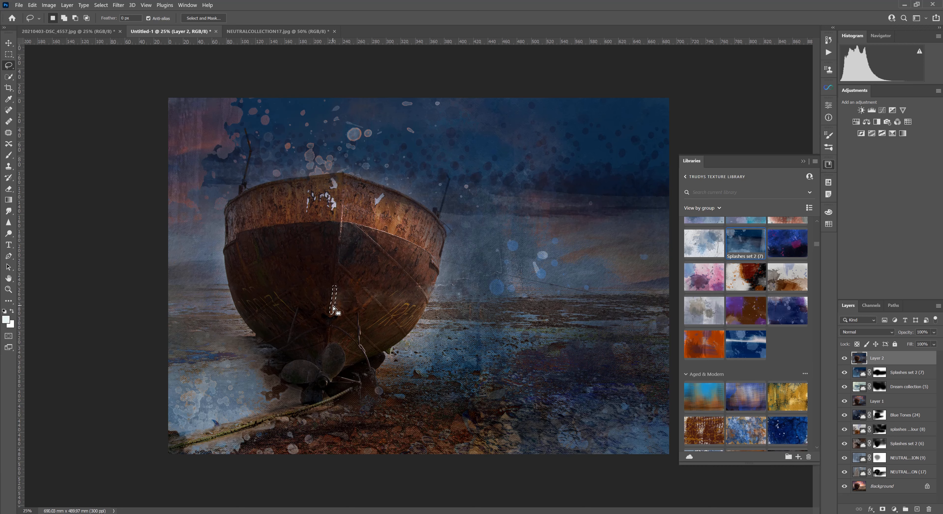
right_click(333, 310)
click(356, 412)
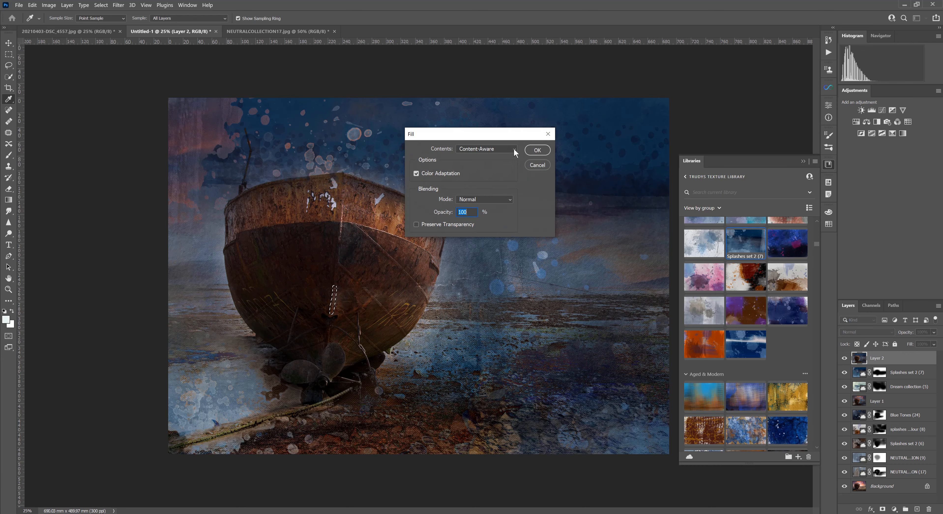
click(532, 150)
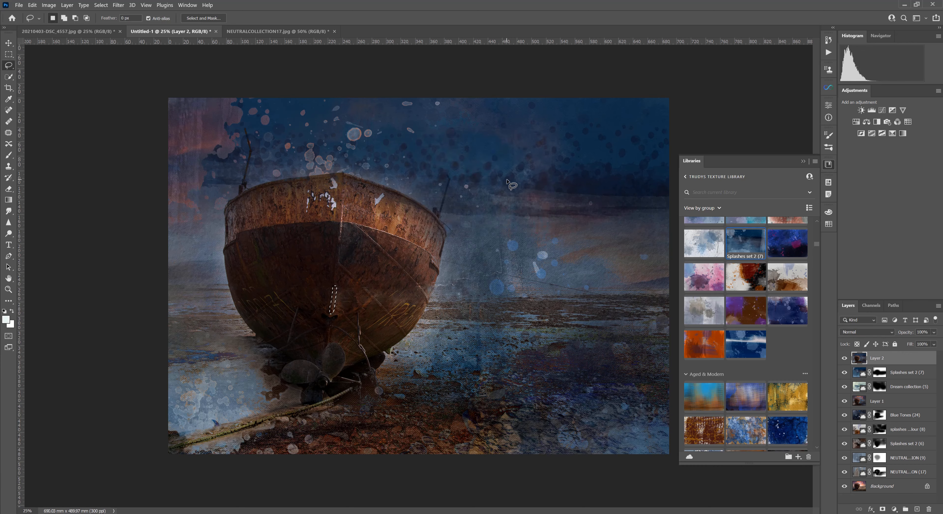
mouse_move(346, 288)
mouse_down()
mouse_move(346, 308)
mouse_move(360, 293)
mouse_move(347, 288)
mouse_up()
right_click(348, 298)
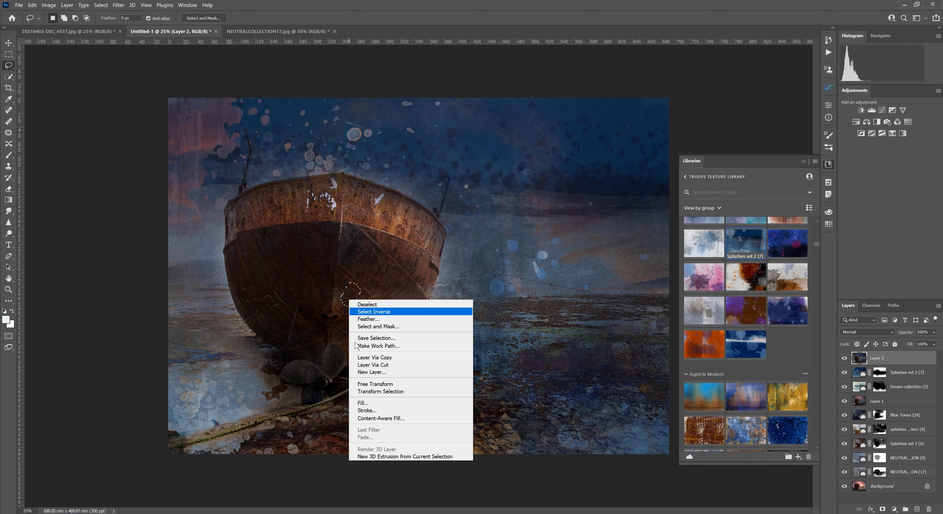
click(363, 403)
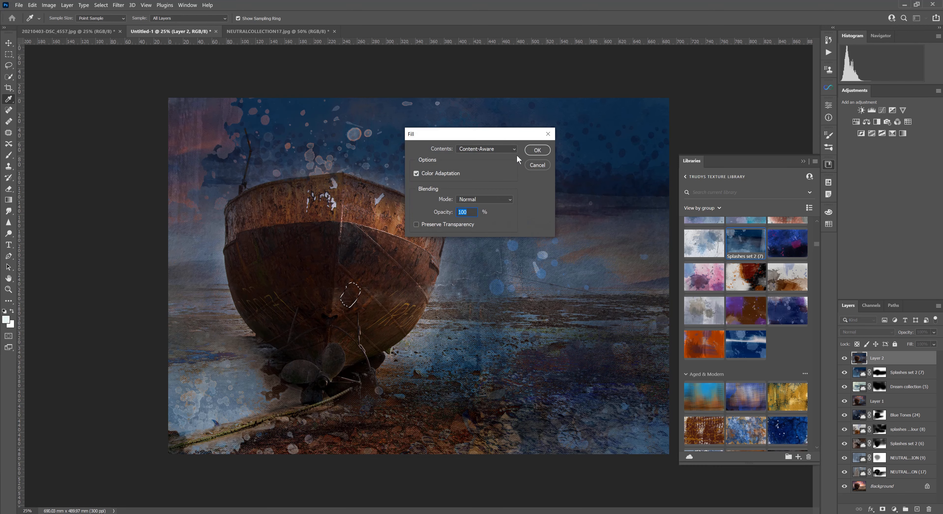
click(539, 151)
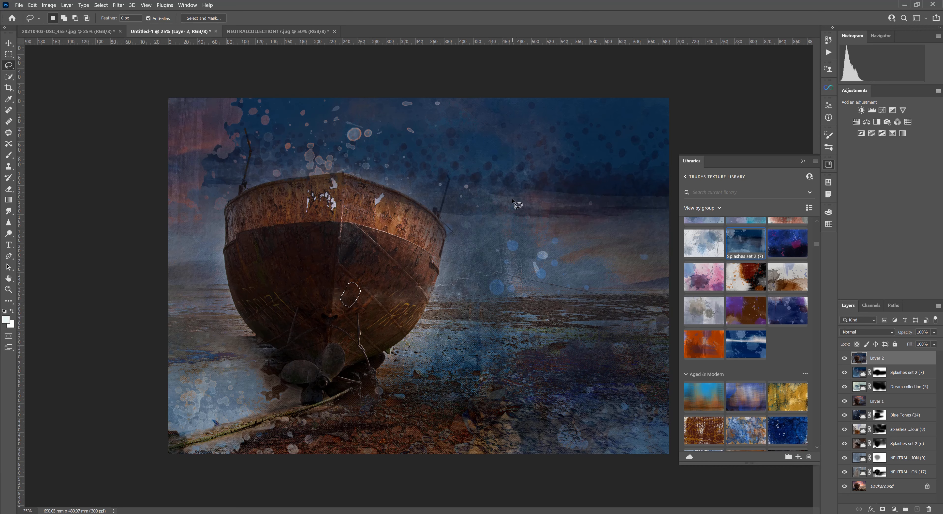
Content-aware fill a lassoed patch on the right side of the hull, below the diagonal seam, and clear the selection.
mouse_move(397, 286)
mouse_down()
mouse_move(387, 297)
mouse_move(416, 288)
mouse_move(399, 288)
mouse_up()
right_click(402, 294)
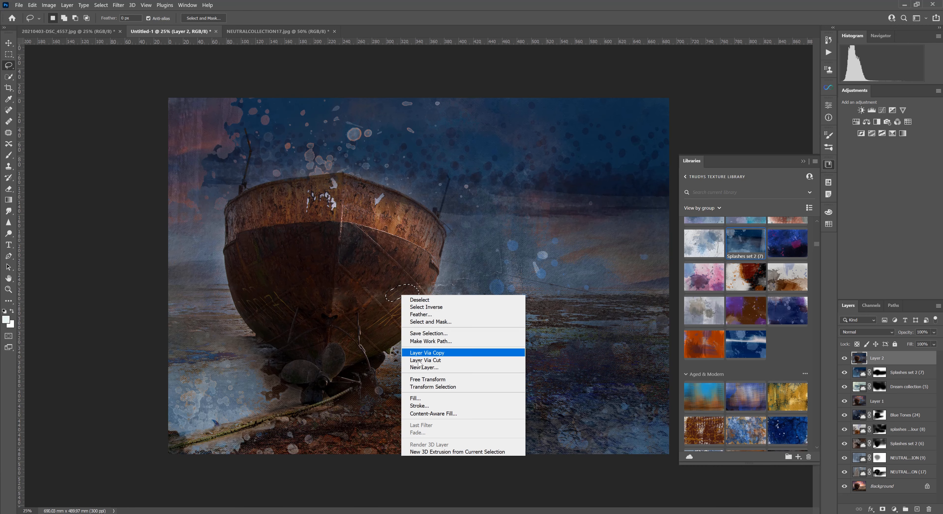
click(416, 399)
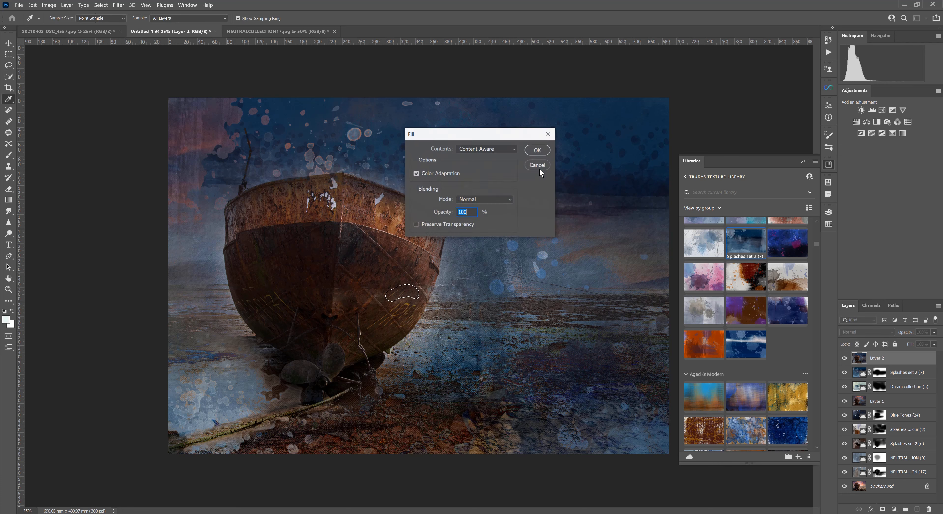
click(539, 151)
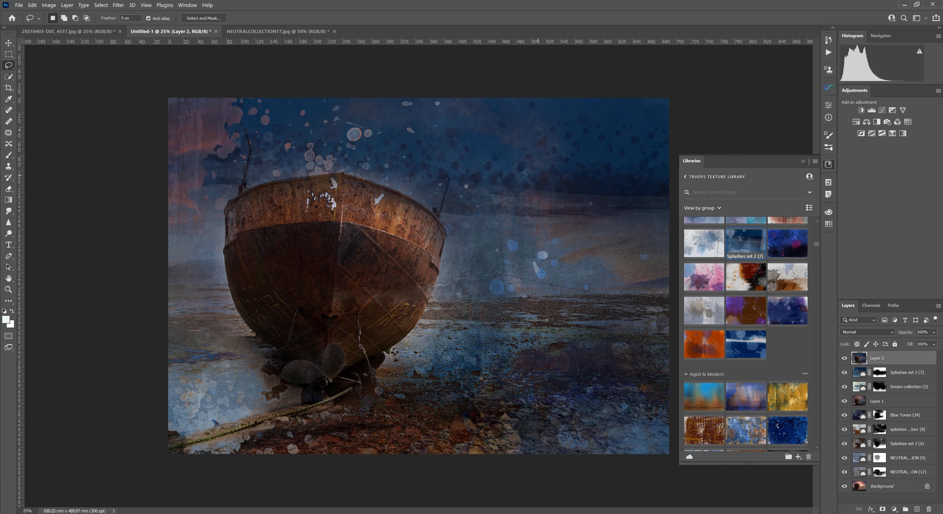
key(ctrl+minus)
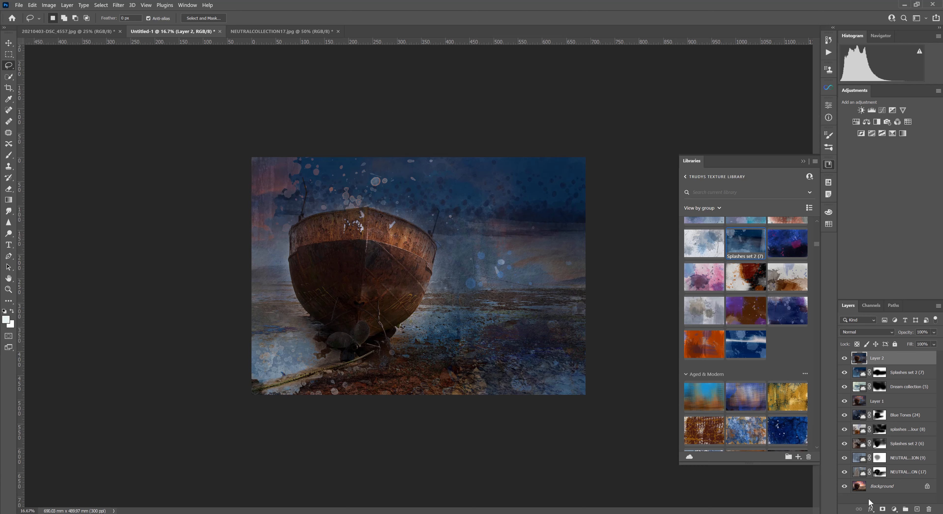
Add a new empty layer at the top and choose the Hard Round Pressure Size brush at 5 px.
click(918, 508)
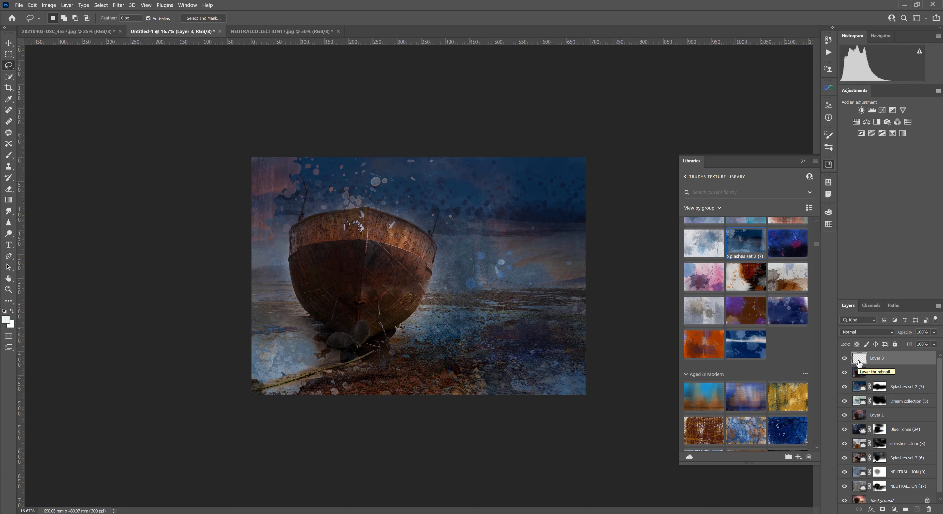
click(830, 149)
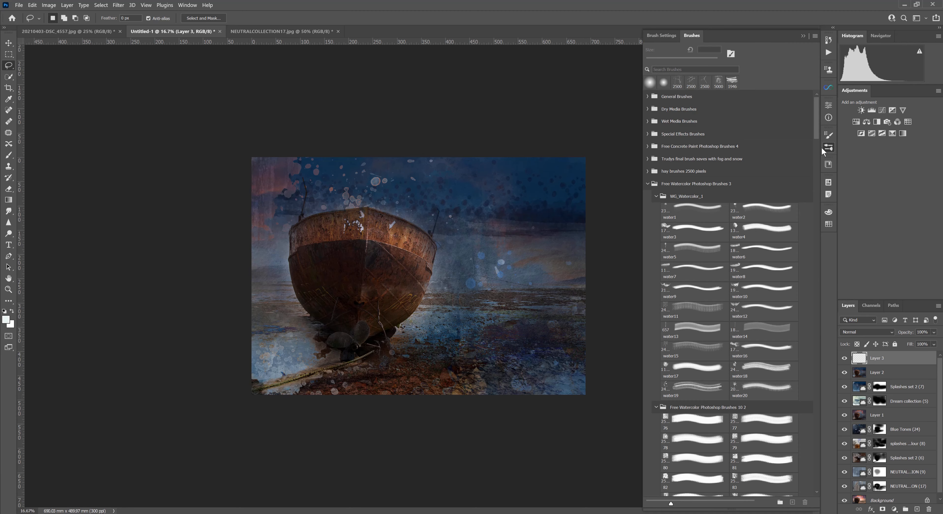
click(187, 6)
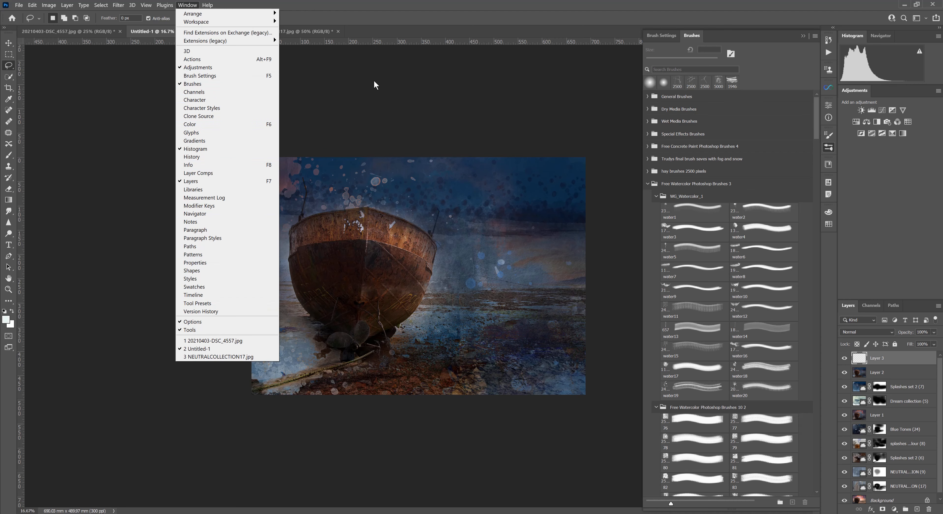
click(331, 99)
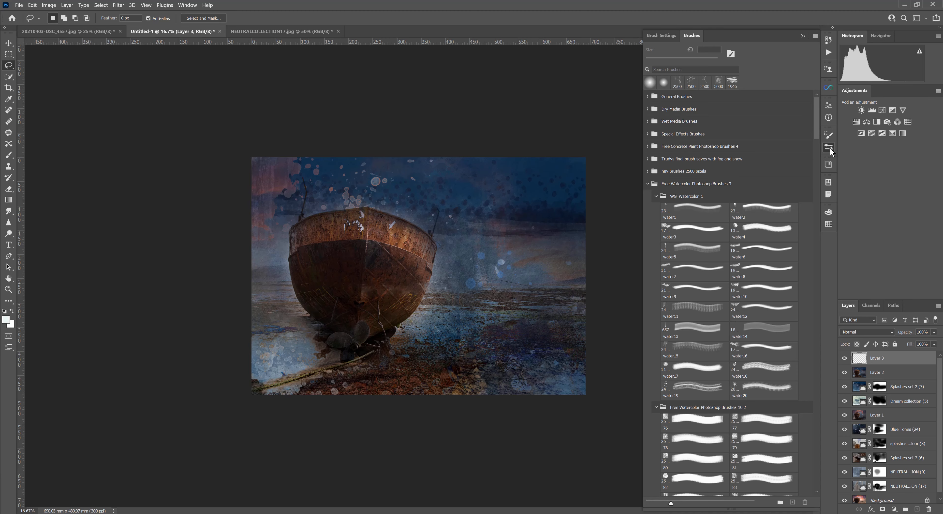
click(647, 97)
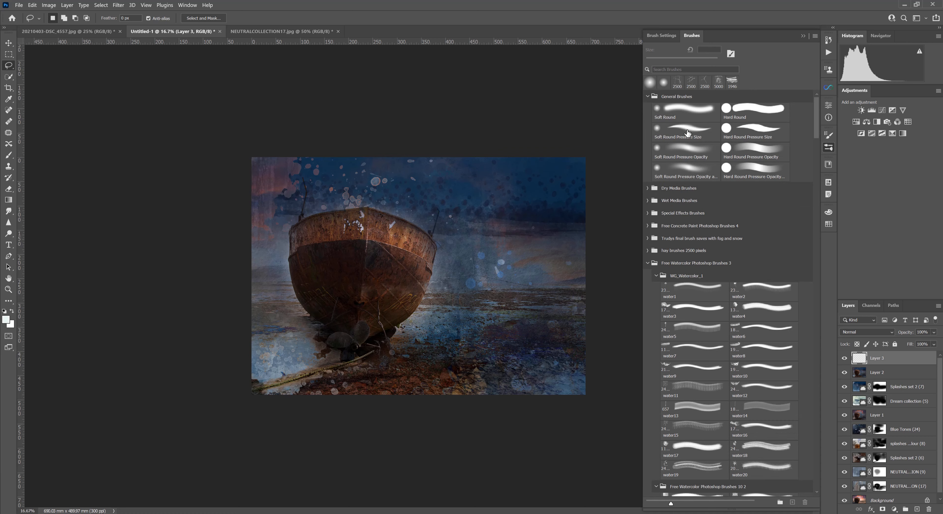
click(757, 132)
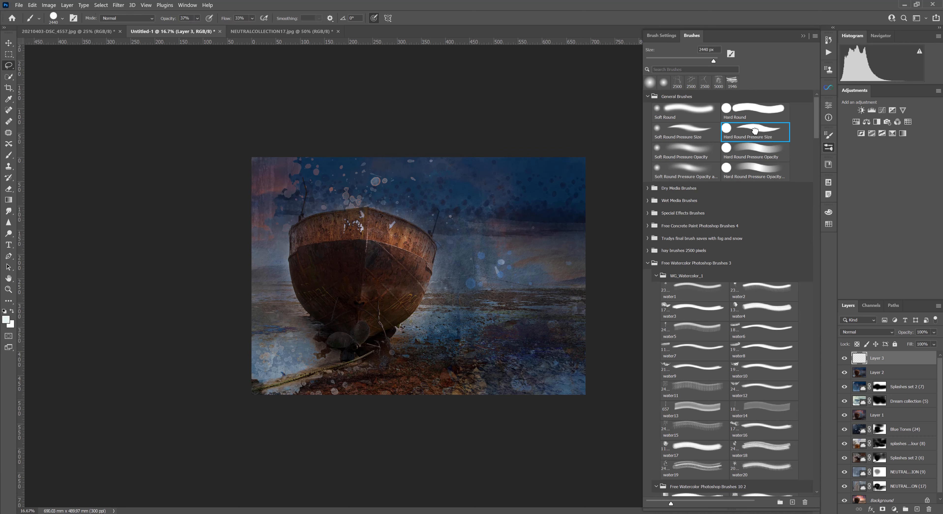
click(648, 59)
Set the brush opacity to 70% and its flow to 72%.
click(197, 18)
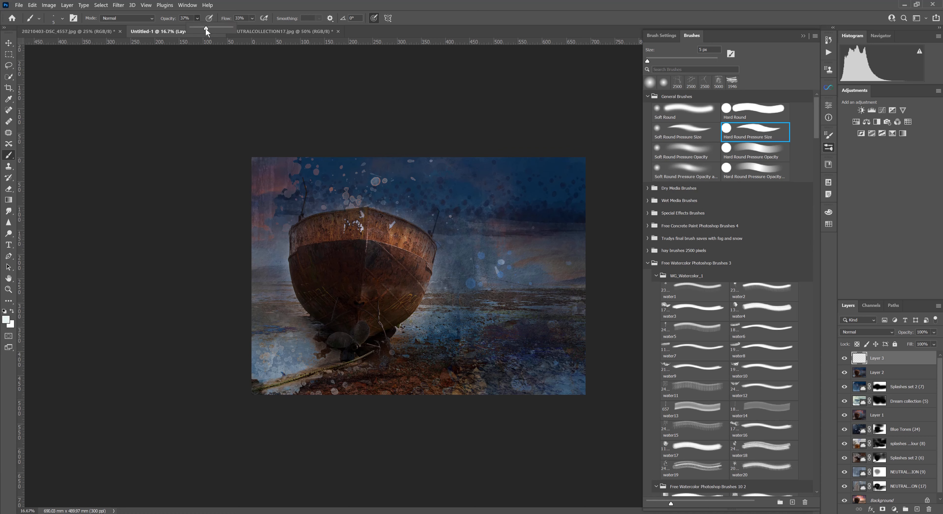
click(220, 28)
click(252, 18)
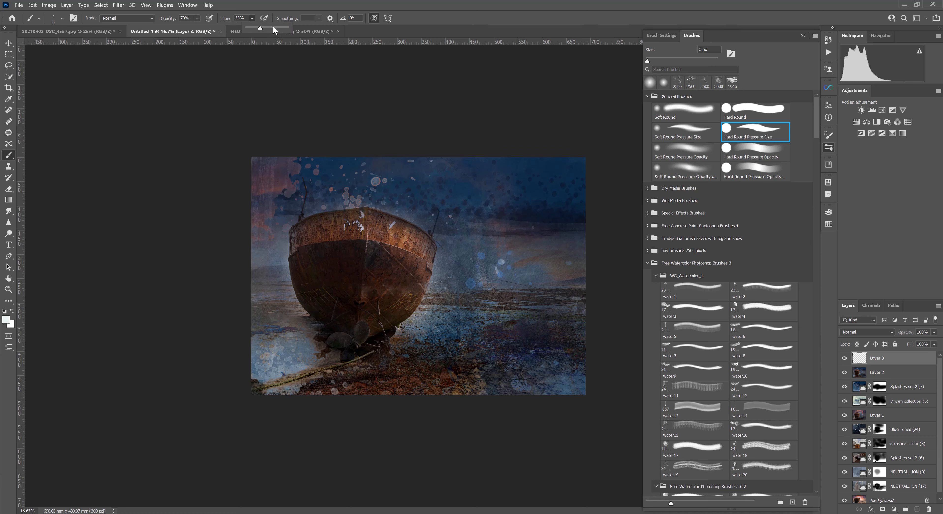
drag(275, 29, 275, 30)
Paint thin white rope lines from the boat's right side and bow tip across the beach, and lower the layer's opacity.
mouse_move(433, 237)
mouse_down()
mouse_move(462, 263)
mouse_move(649, 333)
mouse_up()
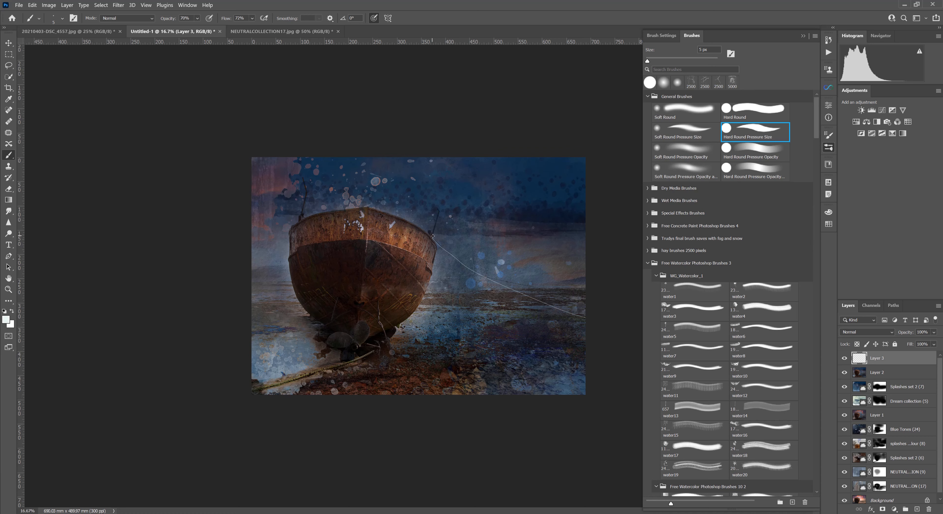
drag(439, 244, 634, 403)
mouse_move(368, 206)
mouse_down()
mouse_move(477, 357)
mouse_move(643, 485)
mouse_up()
click(935, 339)
drag(936, 343, 923, 339)
click(844, 358)
click(845, 358)
Add another new layer, hide Layer 3, and paint a curved rope from the hull's right edge to the canvas's right edge.
click(917, 509)
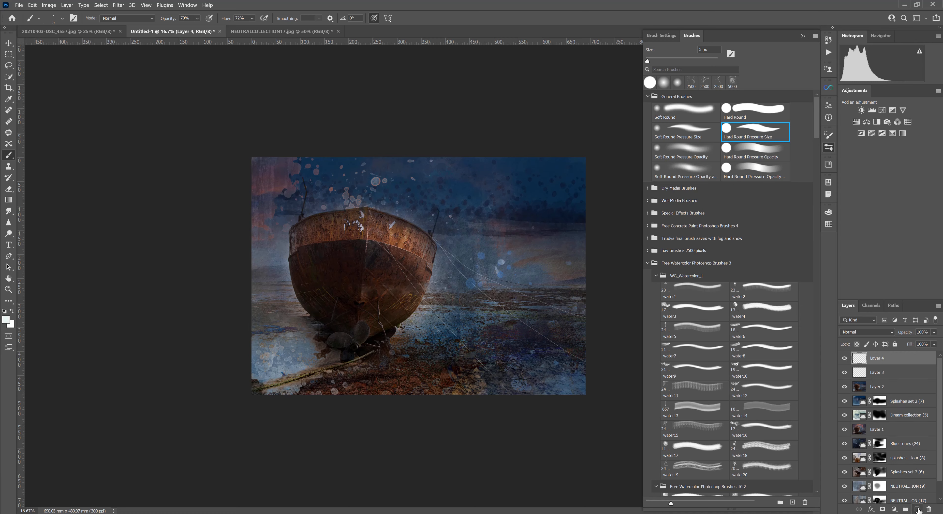
click(845, 373)
drag(438, 242, 586, 311)
Try freehand rope lines from the bow tip and lower hull towards the ground on both sides, and undo them.
drag(367, 207, 640, 398)
drag(366, 207, 138, 462)
drag(402, 305, 545, 402)
key(ctrl+z)
mouse_move(365, 208)
mouse_down()
mouse_move(324, 275)
mouse_move(251, 348)
mouse_up()
key(ctrl+z)
key(ctrl+z)
Paint two straight 8 px rope lines from the bow tip, one to the lower left canvas edge and one to the bottom edge.
key(ctrl)
shift+click(253, 342)
shift+click(527, 419)
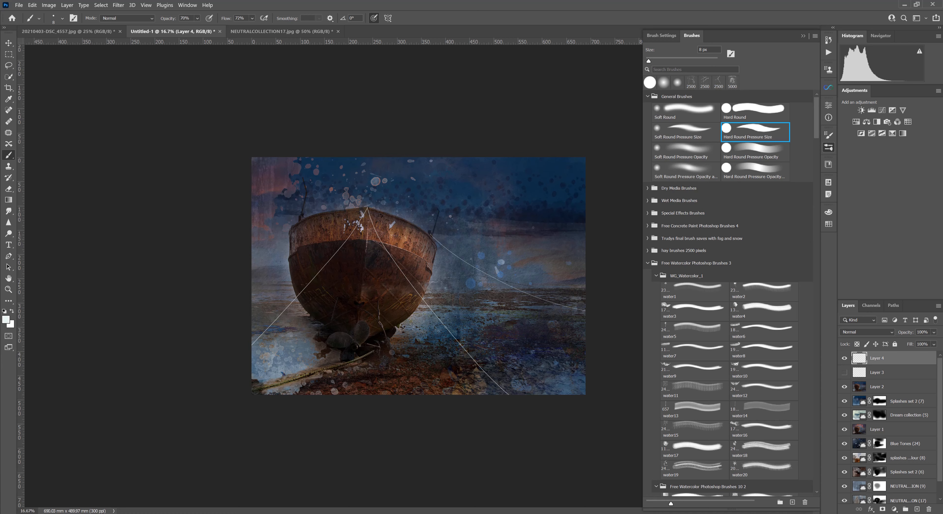
Delete the hidden Layer 3 and slightly lower the opacity of the rope lines on Layer 4.
drag(861, 373, 930, 509)
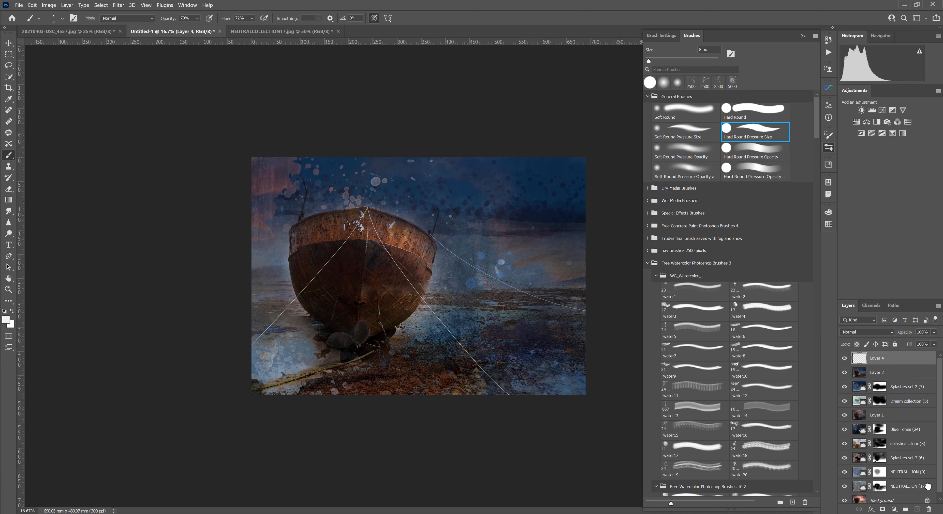
click(935, 333)
drag(936, 340, 929, 342)
Merge all visible layers into a new top layer and apply Levels with white input 225 and midtones 0.96.
key(ctrl+shift+alt+e)
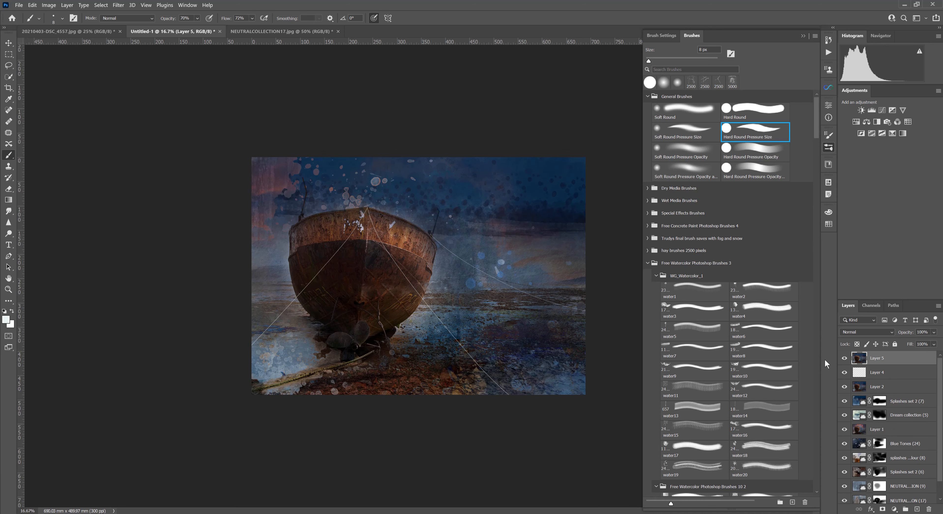
click(803, 36)
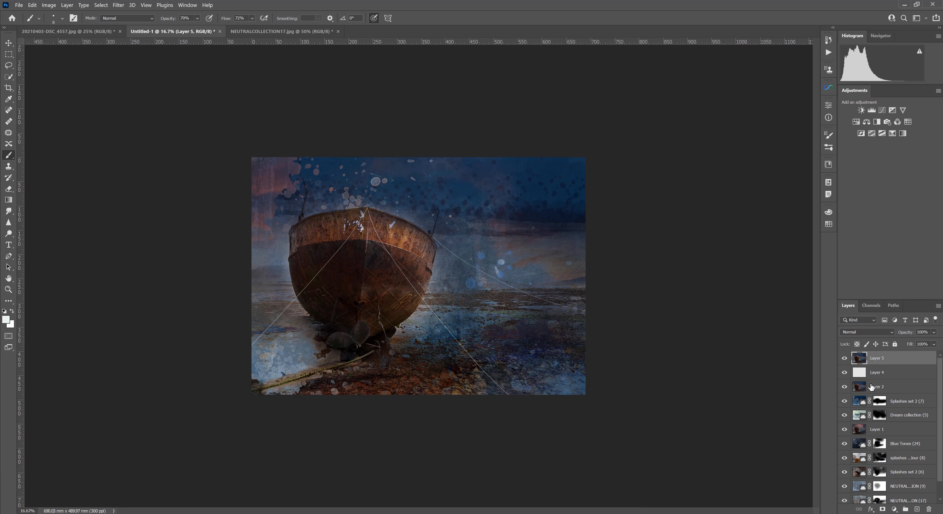
key(ctrl+l)
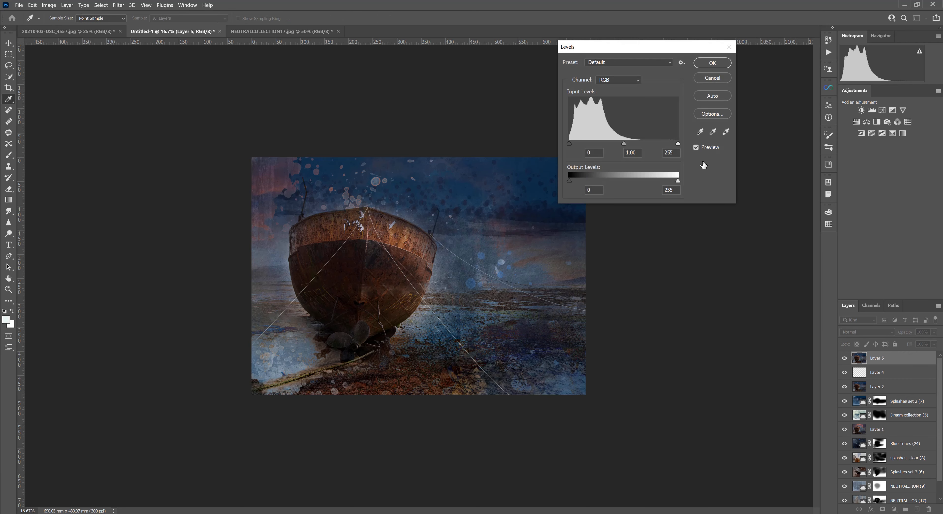
drag(678, 141, 666, 143)
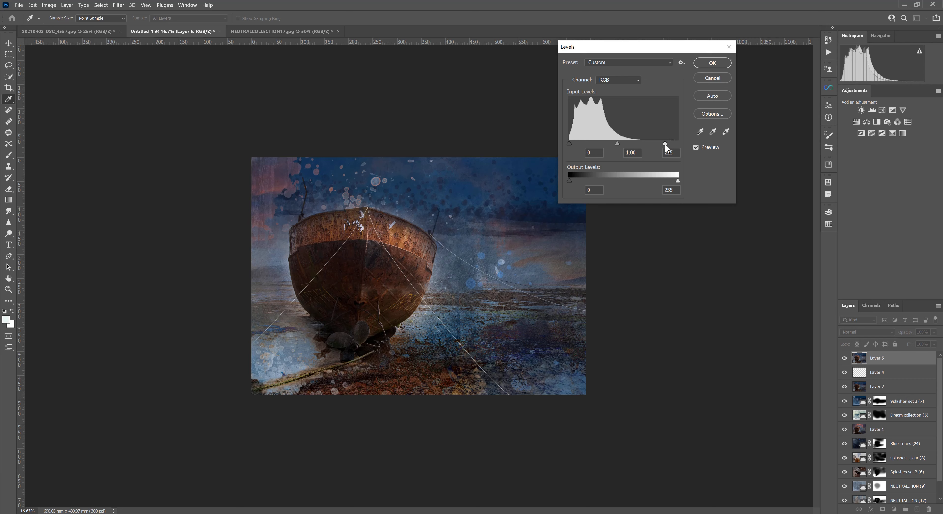
drag(665, 145, 667, 146)
drag(618, 144, 619, 142)
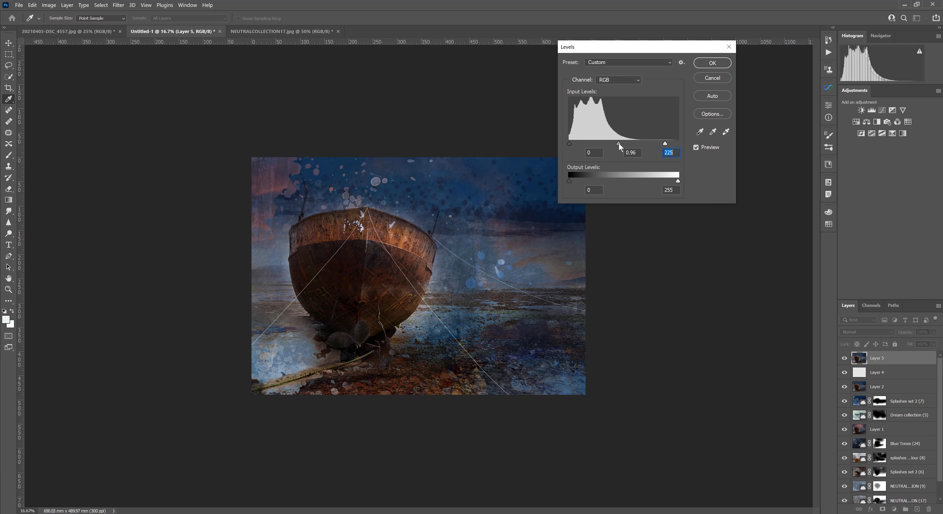
key(shift+Tab)
click(721, 65)
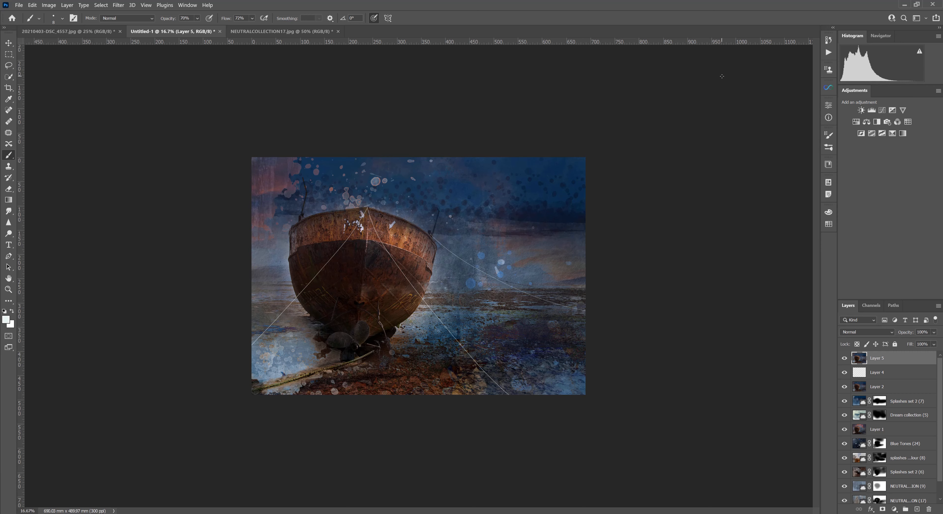
Set Layer 5 to Linear Light blending and apply a High Pass filter with a 1.2 pixel radius.
click(865, 331)
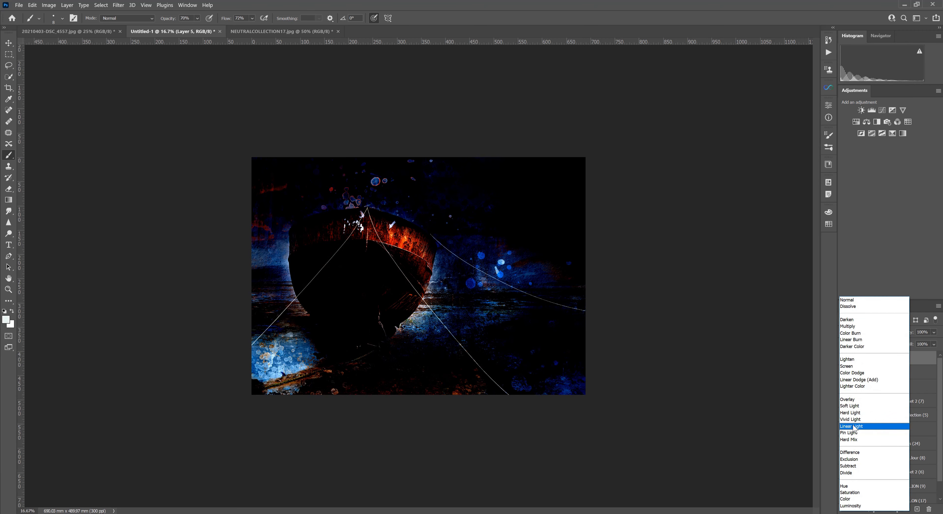
click(854, 426)
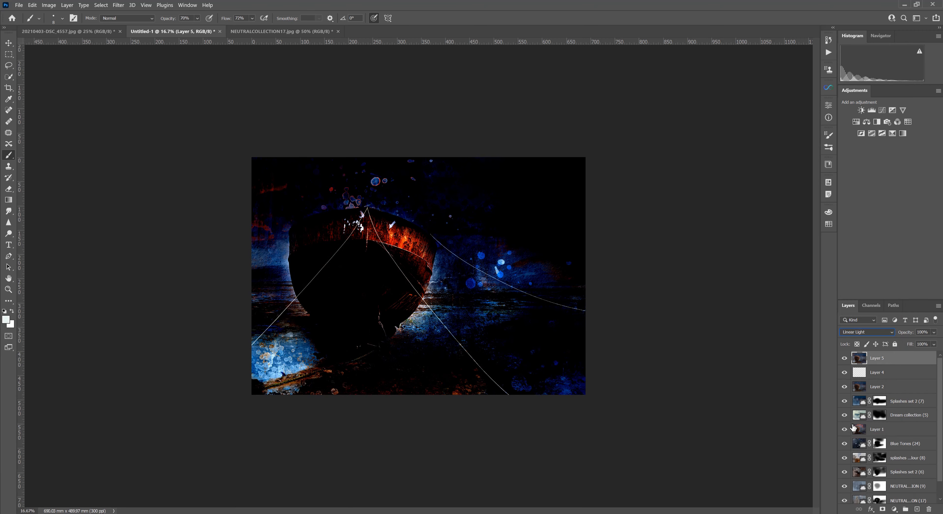
click(118, 6)
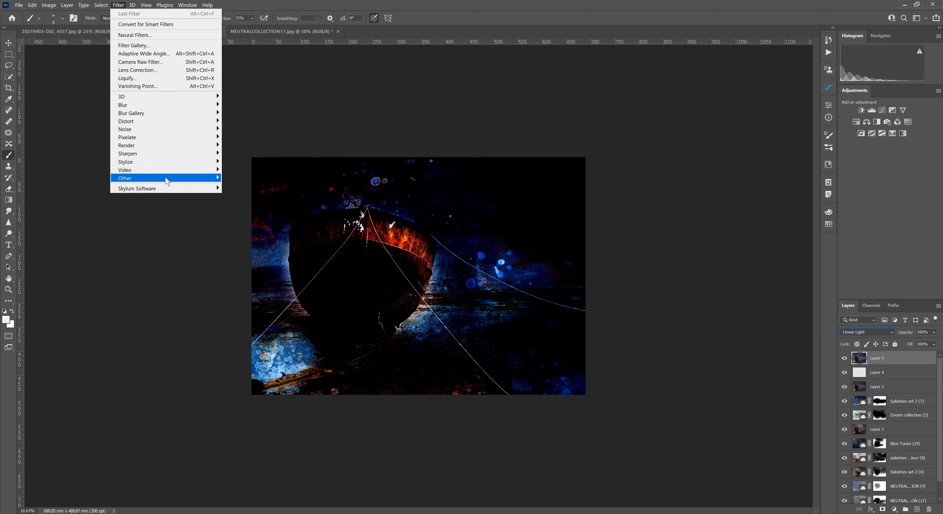
mouse_move(168, 180)
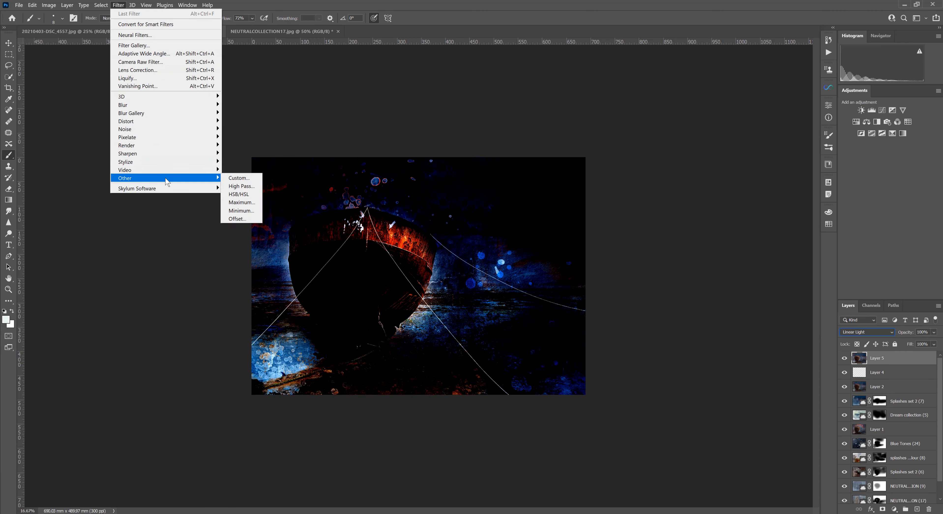
click(234, 187)
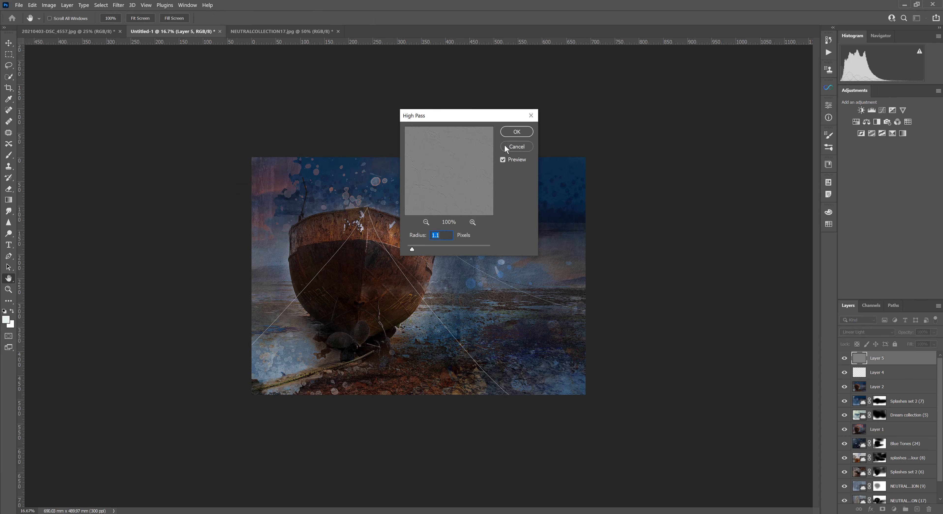
drag(476, 115, 680, 133)
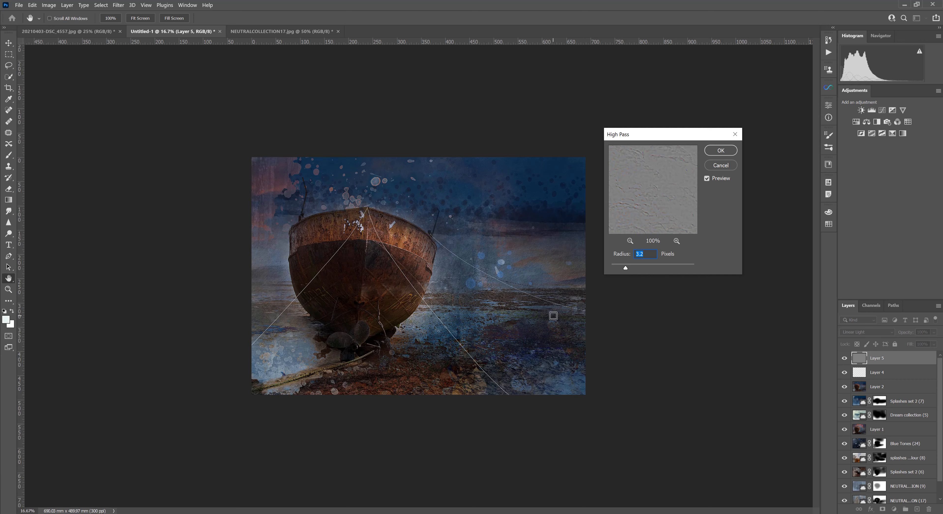
key(ctrl+plus)
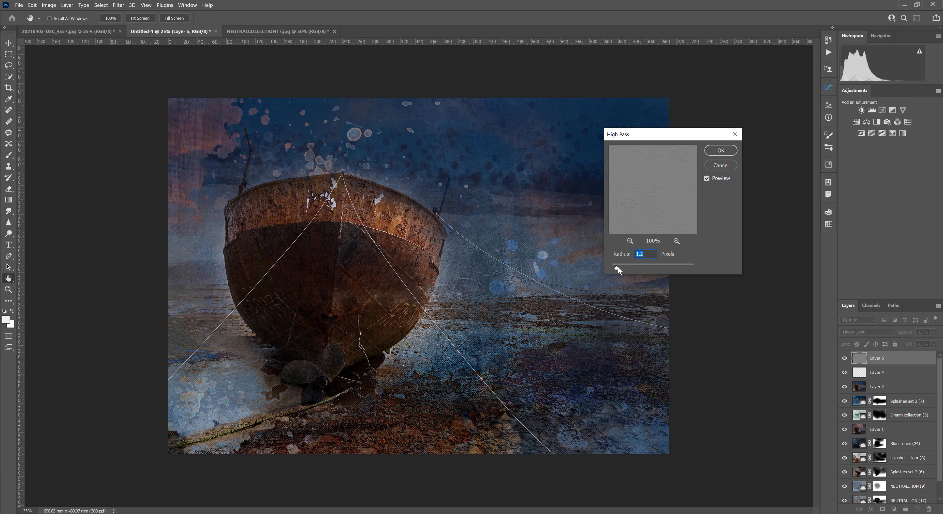
click(727, 153)
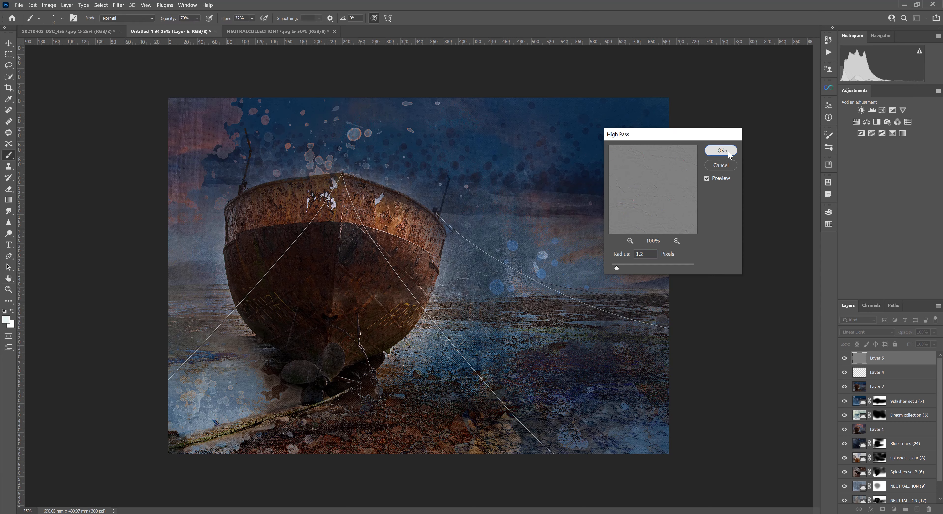
Add a mask to Layer 5 and paint black with a large brush to remove the sharpening from the sky and right side.
click(883, 509)
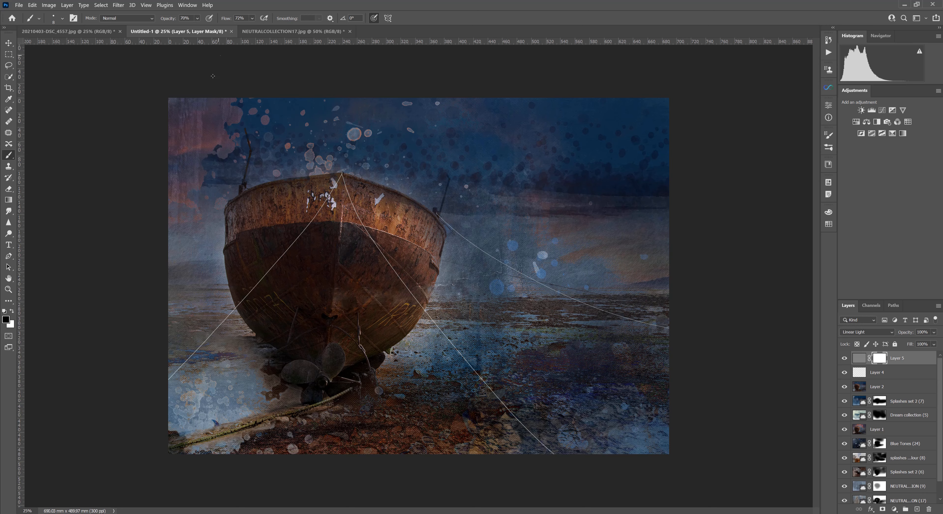
drag(217, 162, 295, 150)
drag(131, 125, 131, 125)
mouse_move(684, 268)
mouse_down()
mouse_move(693, 285)
mouse_move(693, 277)
mouse_up()
key(ctrl+minus)
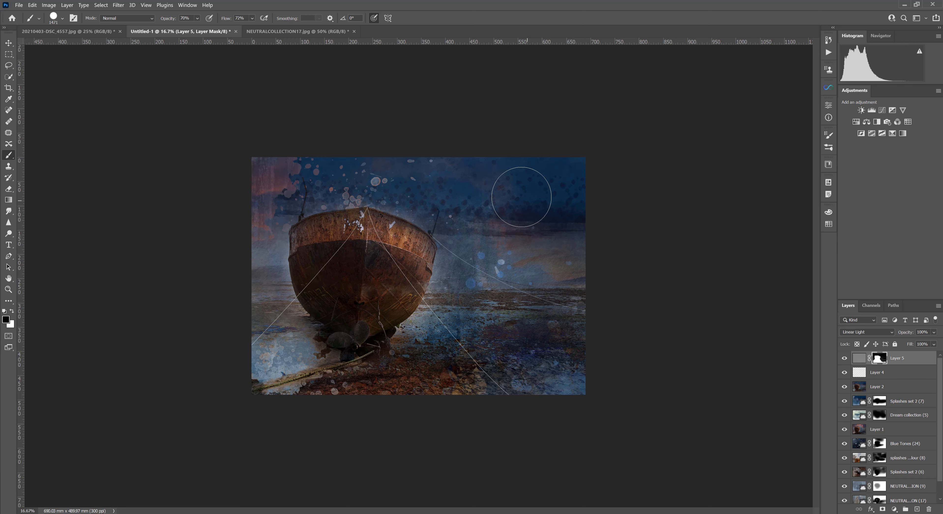
Add a new layer above Layer 5 and collapse the Free Watercolor 3, aged, and New Grunge and metal brush groups.
click(919, 509)
click(830, 146)
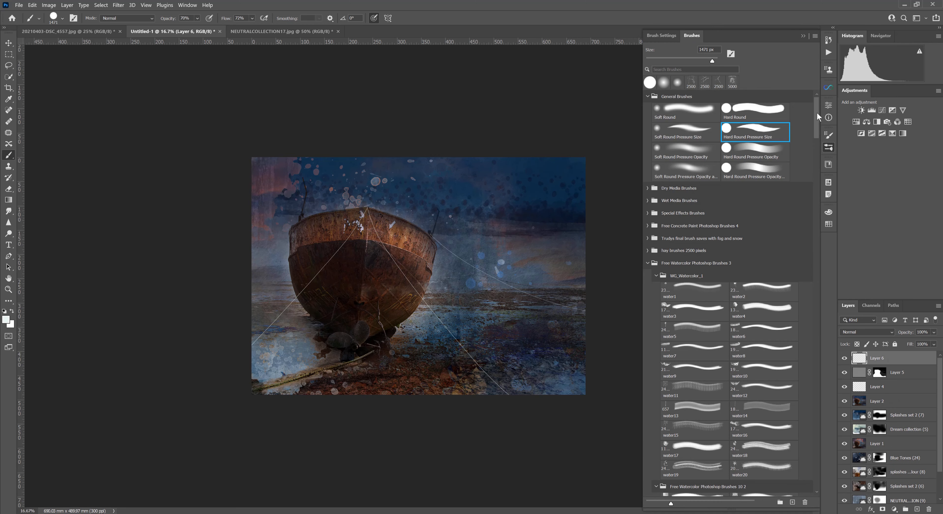
drag(817, 113, 813, 237)
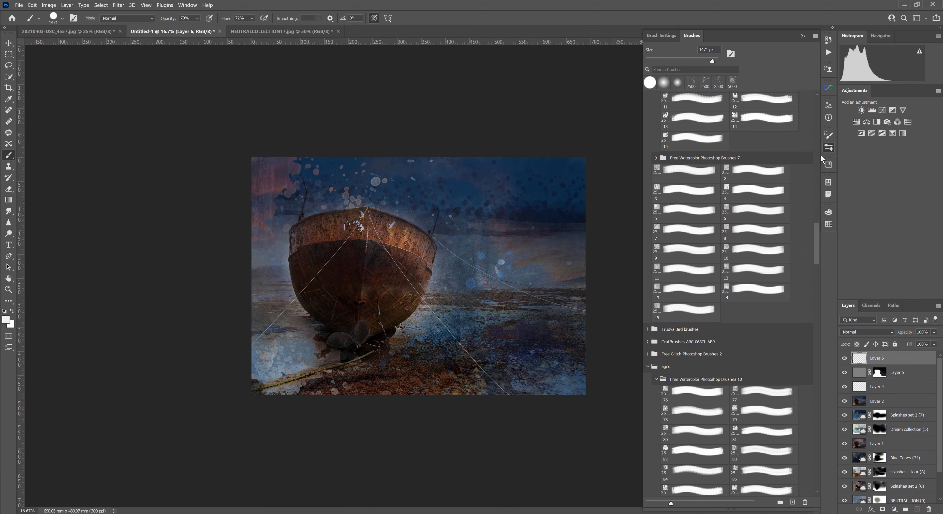
drag(820, 154, 818, 98)
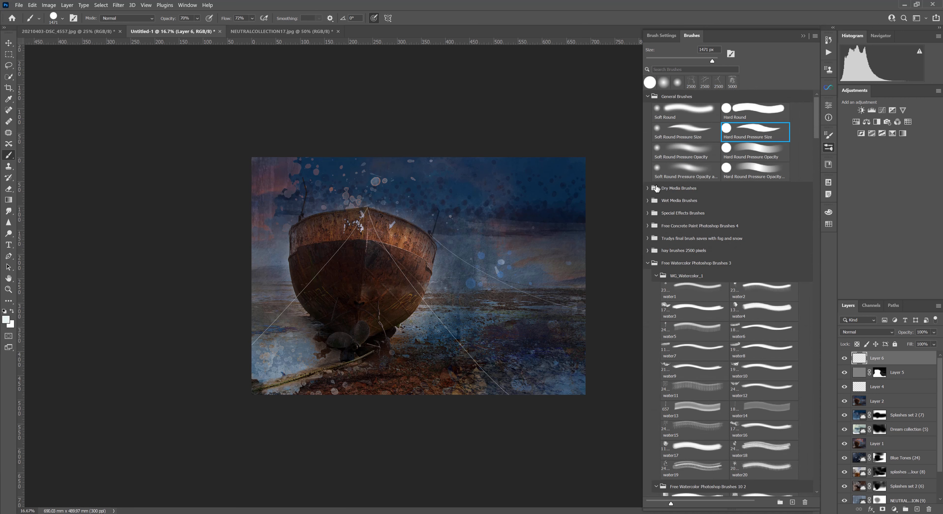
click(648, 264)
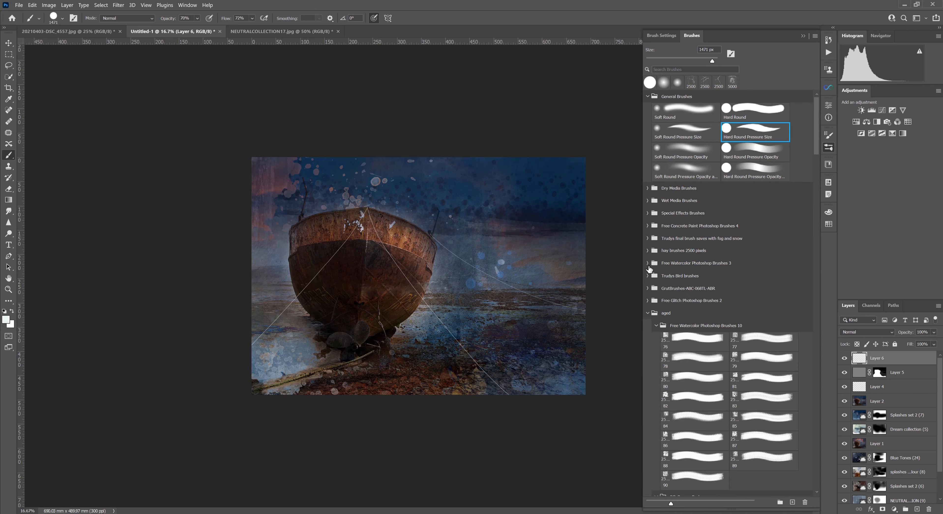
click(647, 313)
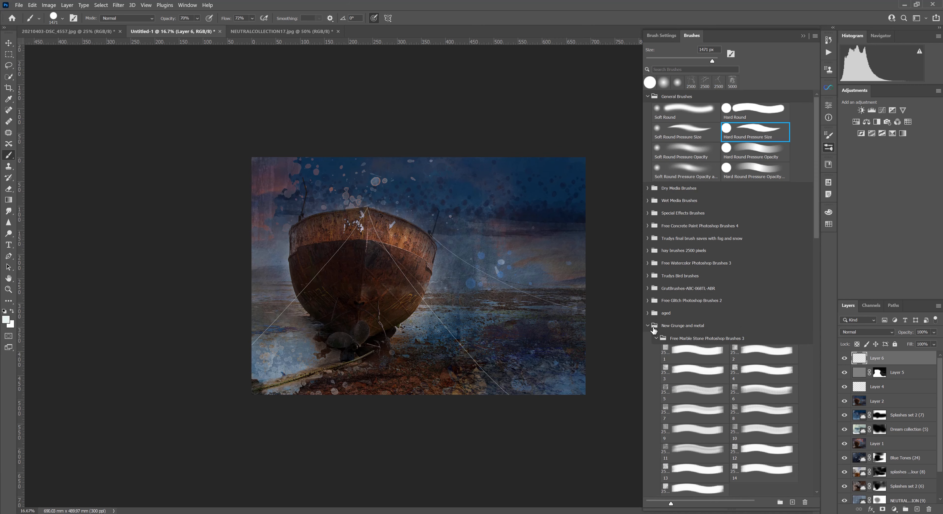
click(648, 326)
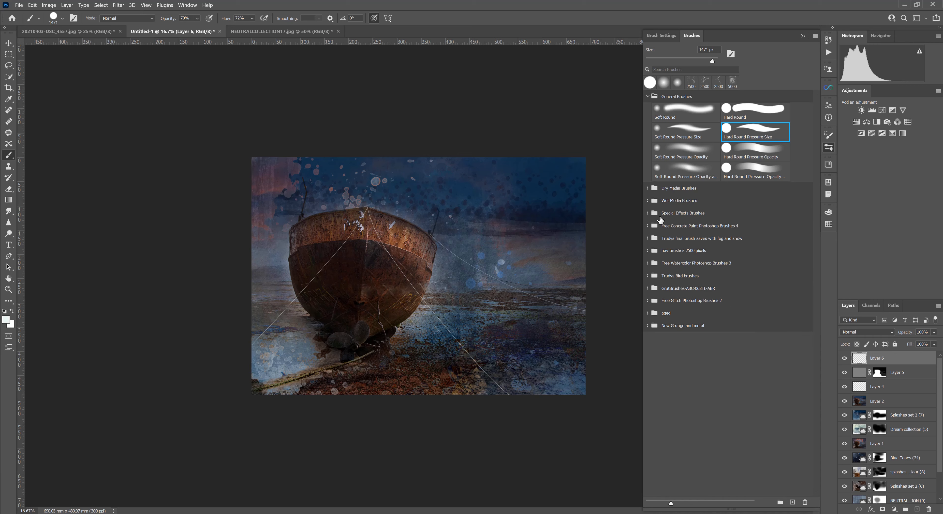
Choose the Group of Crows in Flight brush from distressed_bird_brushes_three and try it over the sky beside the boat.
click(648, 239)
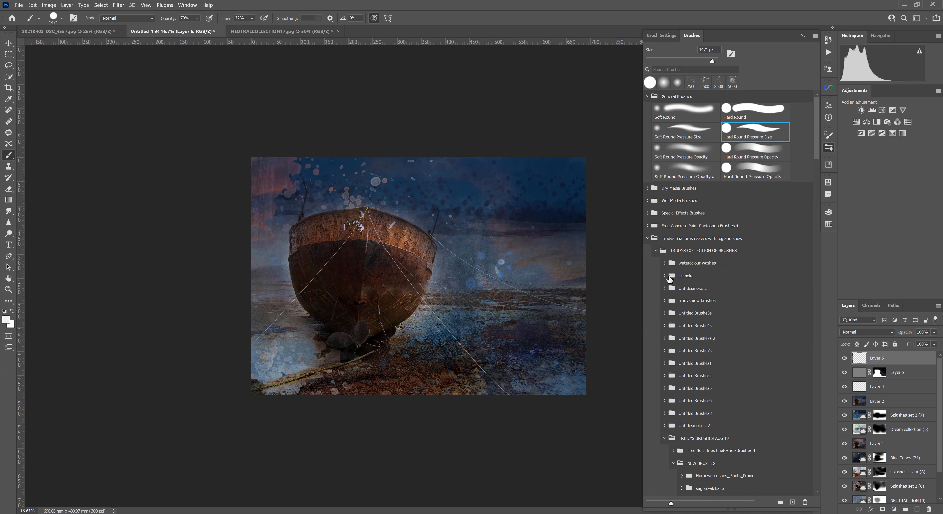
drag(816, 133, 810, 300)
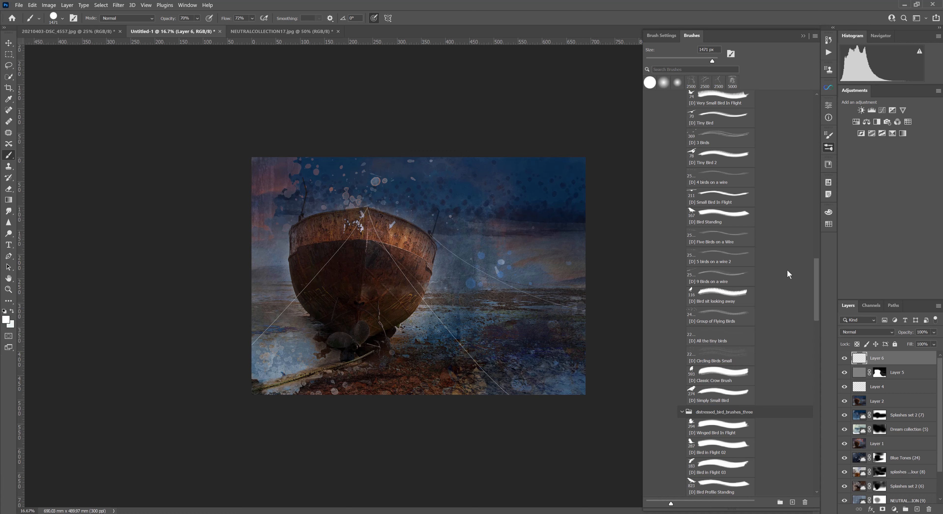
drag(817, 281, 817, 299)
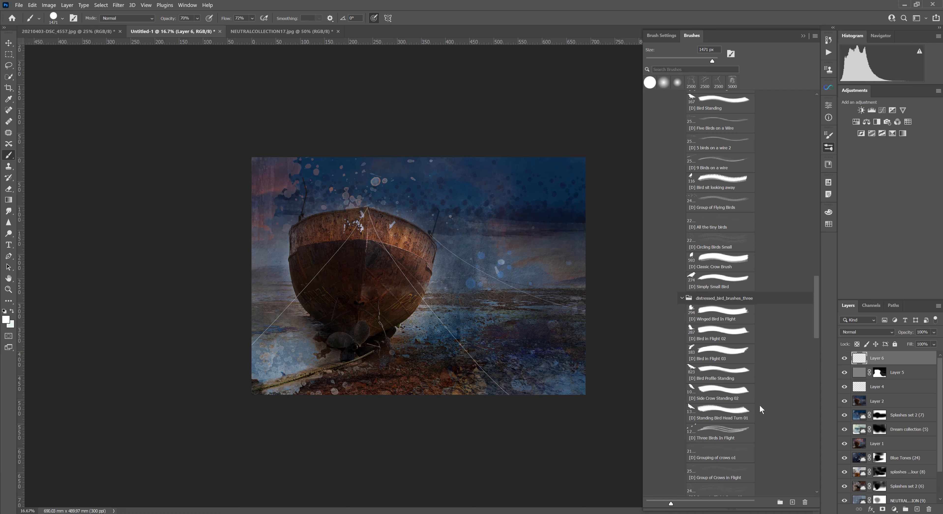
drag(815, 322, 815, 341)
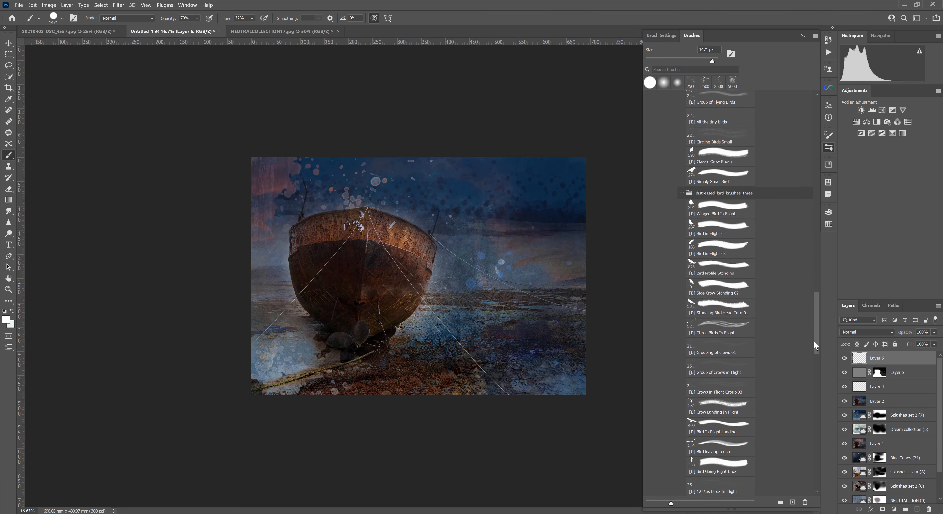
click(723, 372)
click(518, 231)
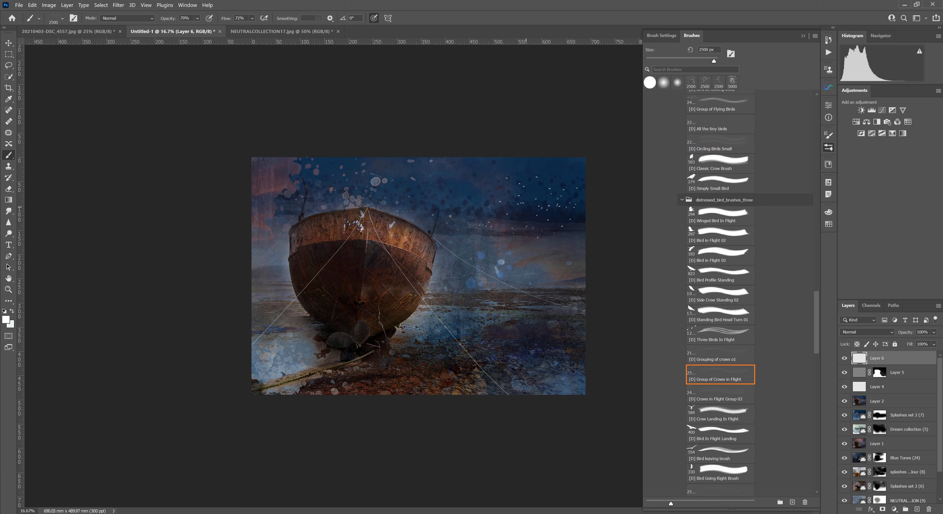
Set the bird brush's opacity to 100% and open its flow setting for adjustment.
click(197, 18)
drag(212, 29, 227, 27)
click(252, 18)
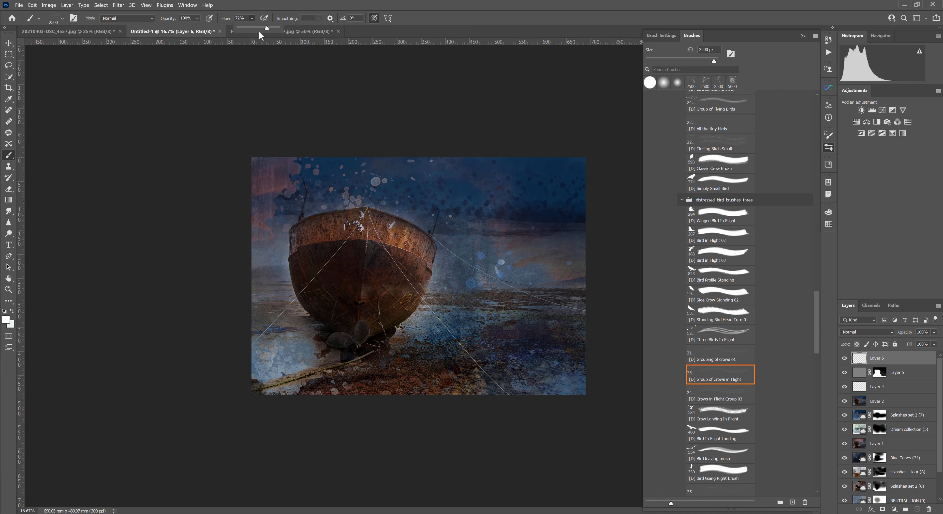